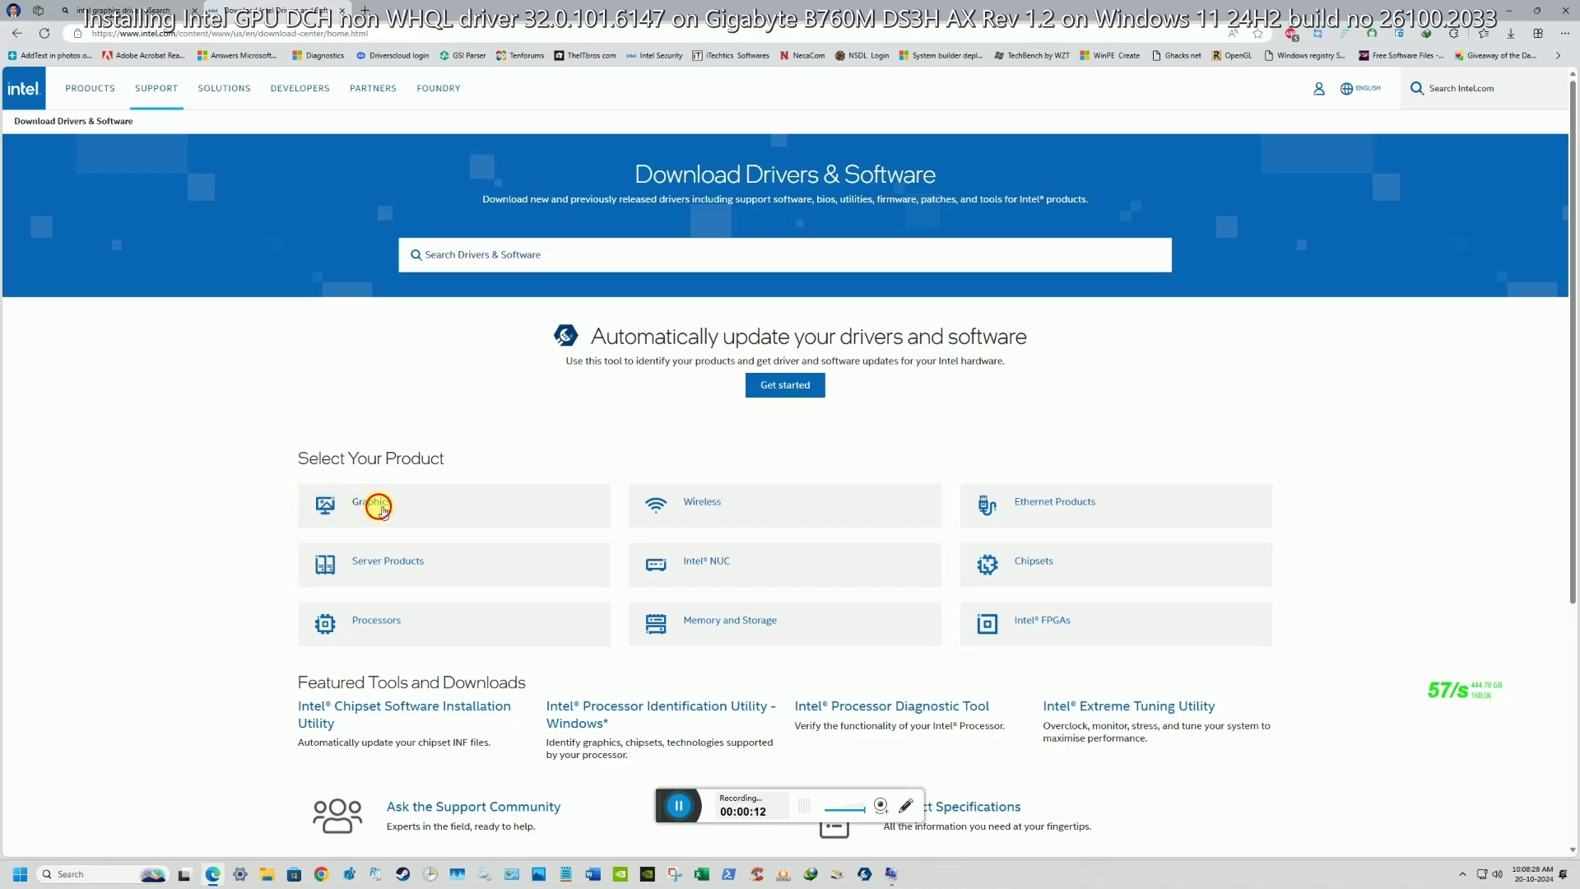
# - In the Graphics products list, open Intel Arc & Iris Xe Graphics - Windows and start downloading gfx_win_101.6127_101.6044.exe
pyautogui.click(327, 505)
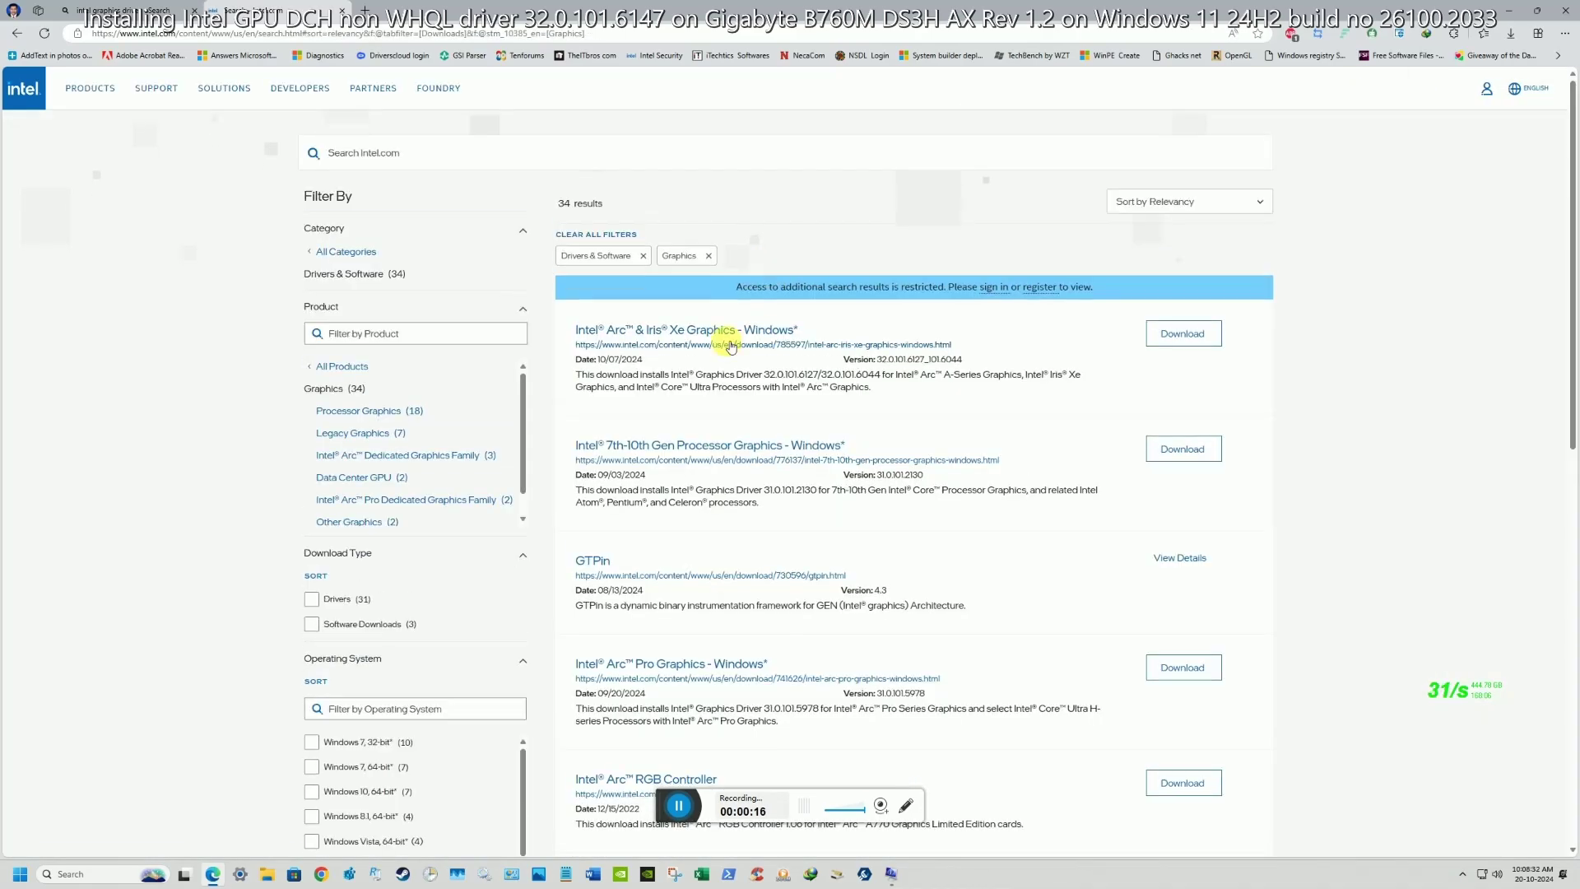
pyautogui.click(735, 333)
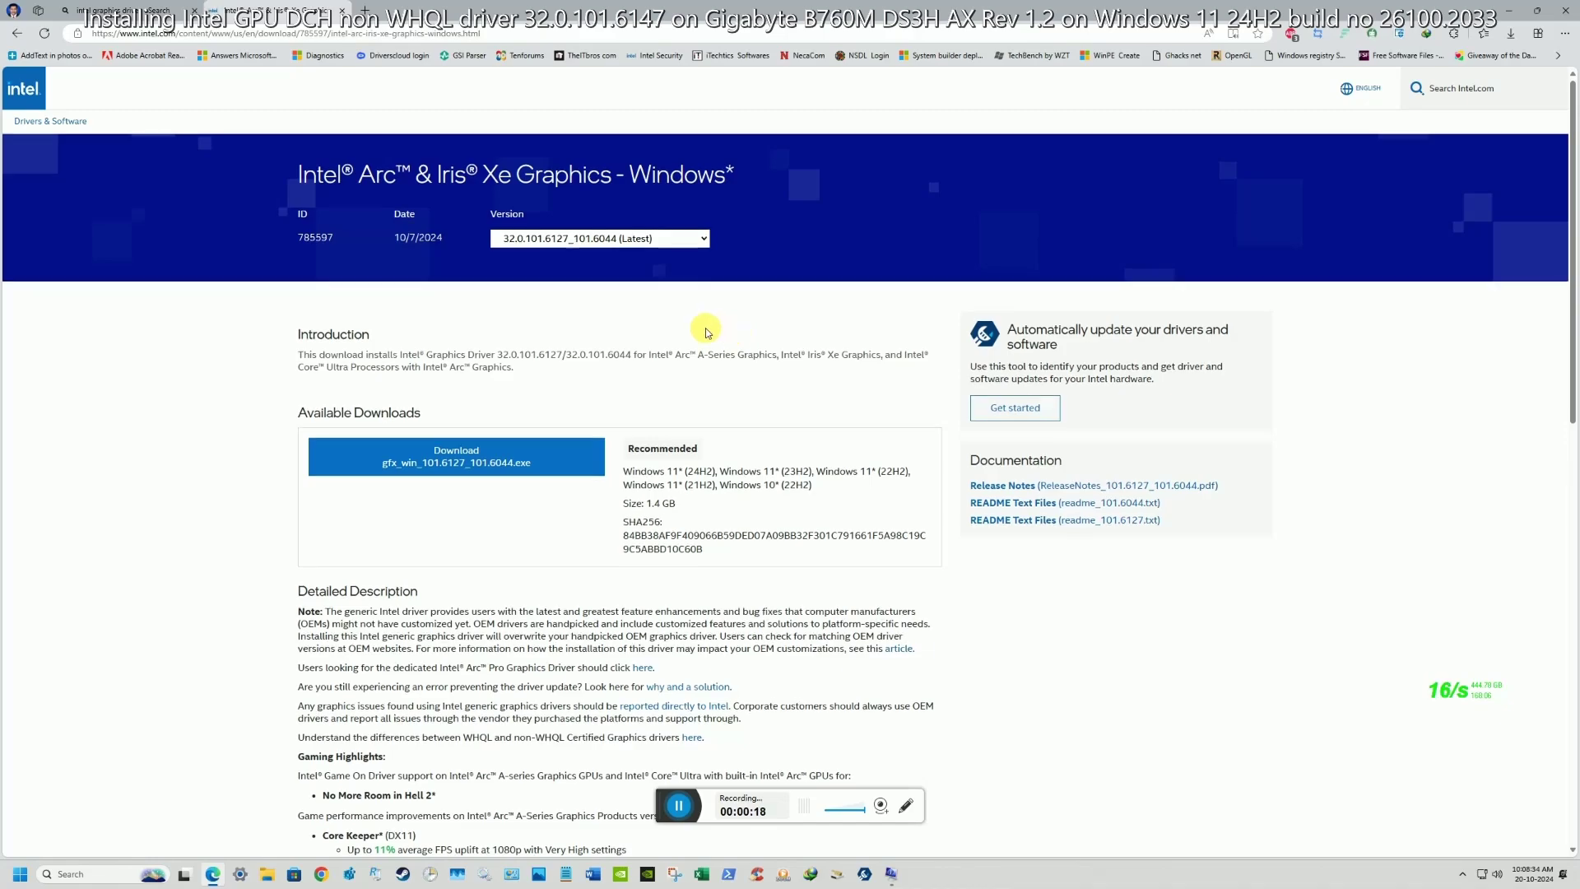
pyautogui.scroll(-1, 553, 340)
pyautogui.scroll(-1, 553, 340)
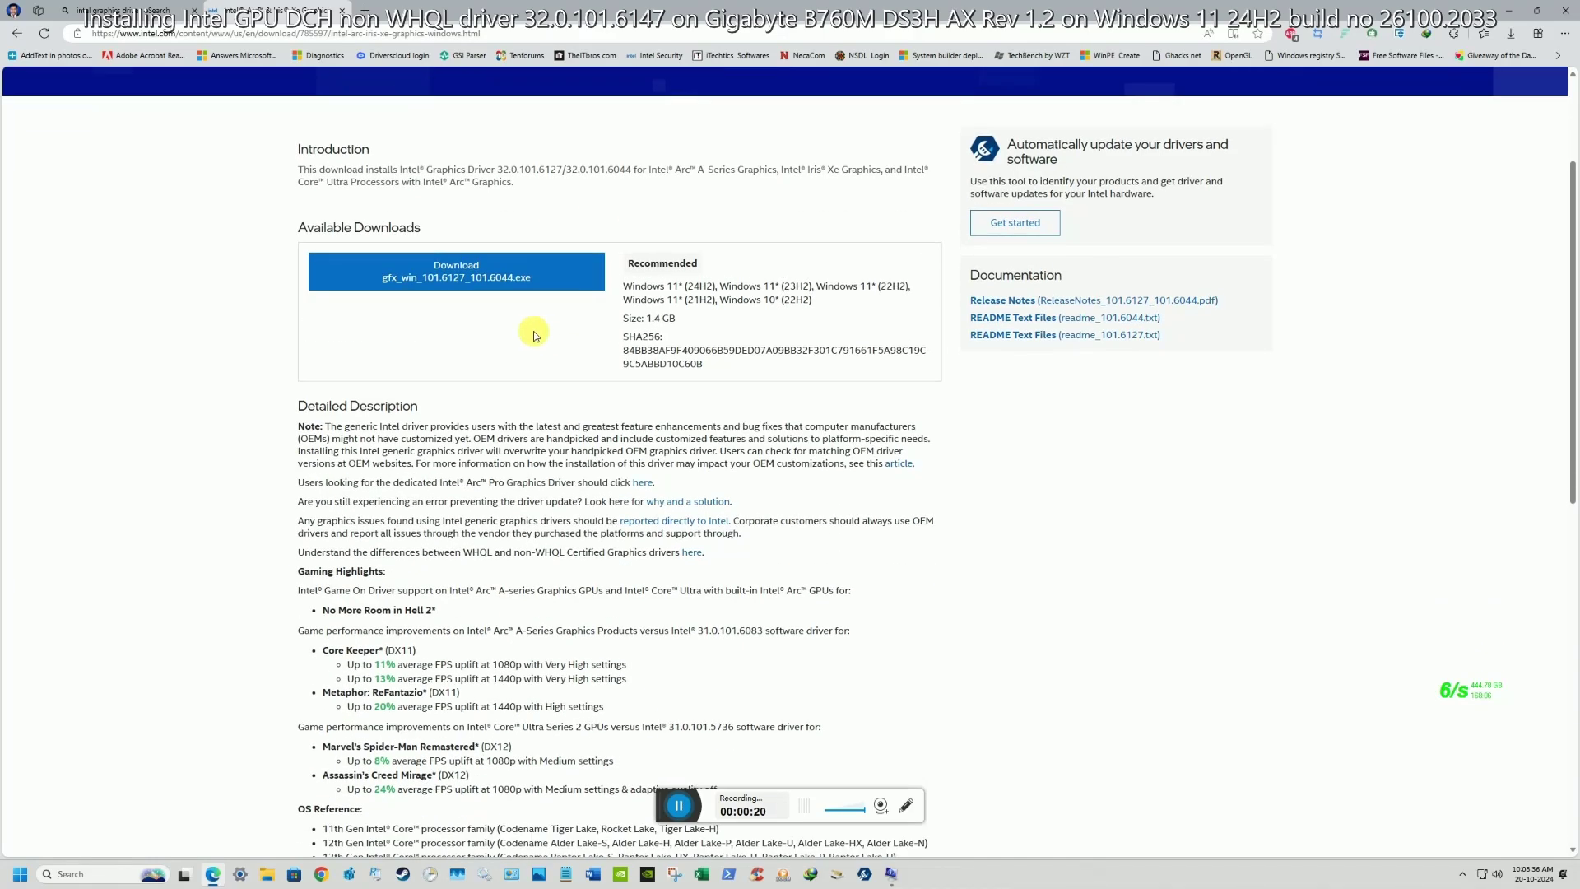
pyautogui.click(531, 284)
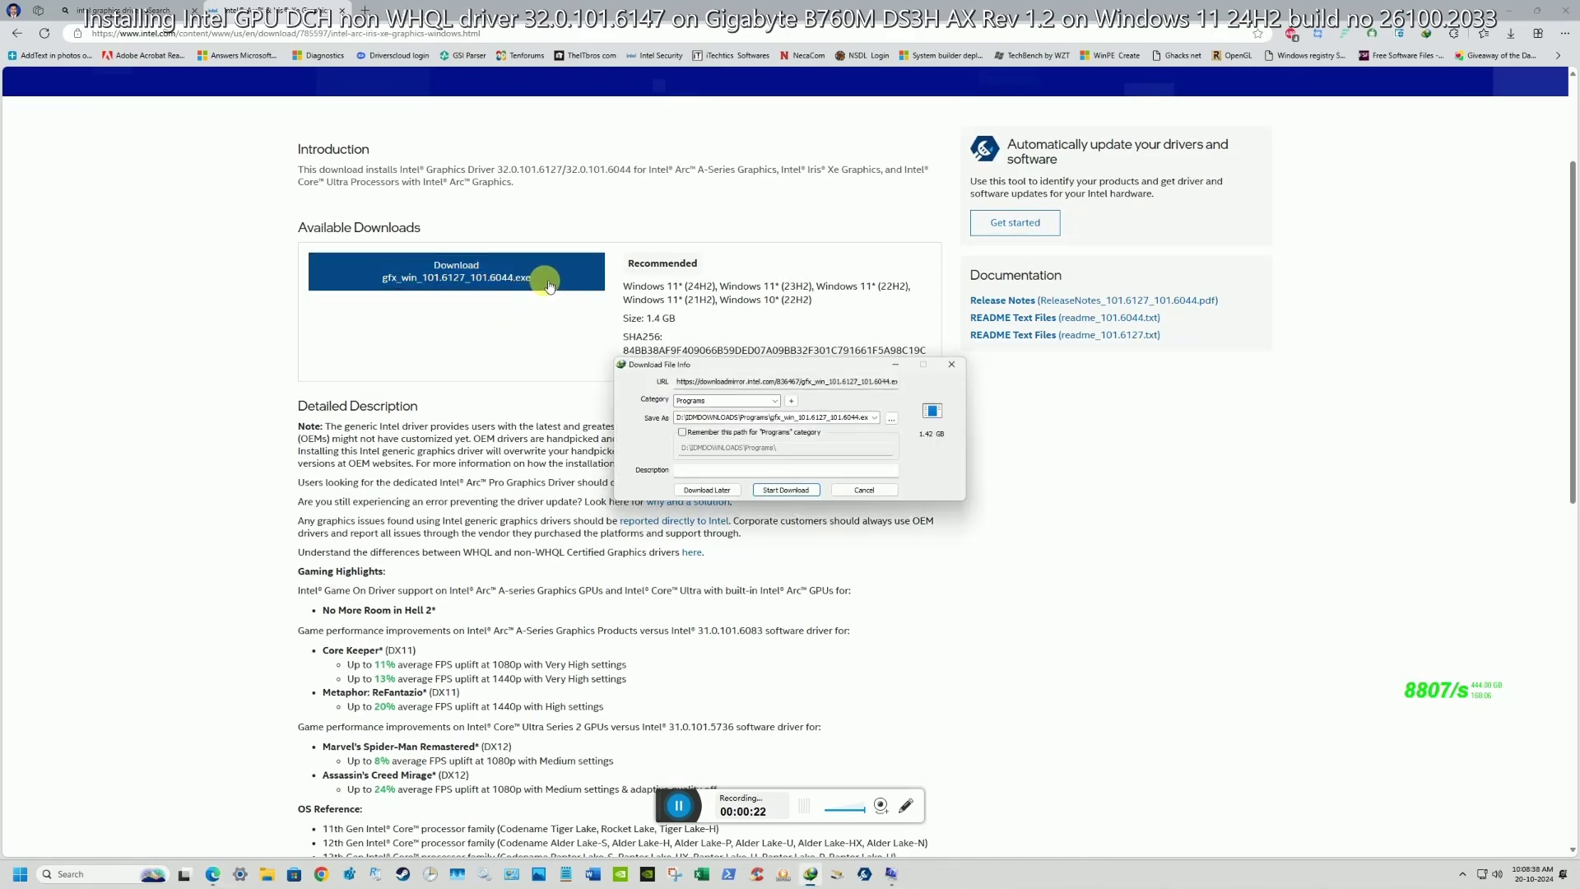
pyautogui.click(810, 489)
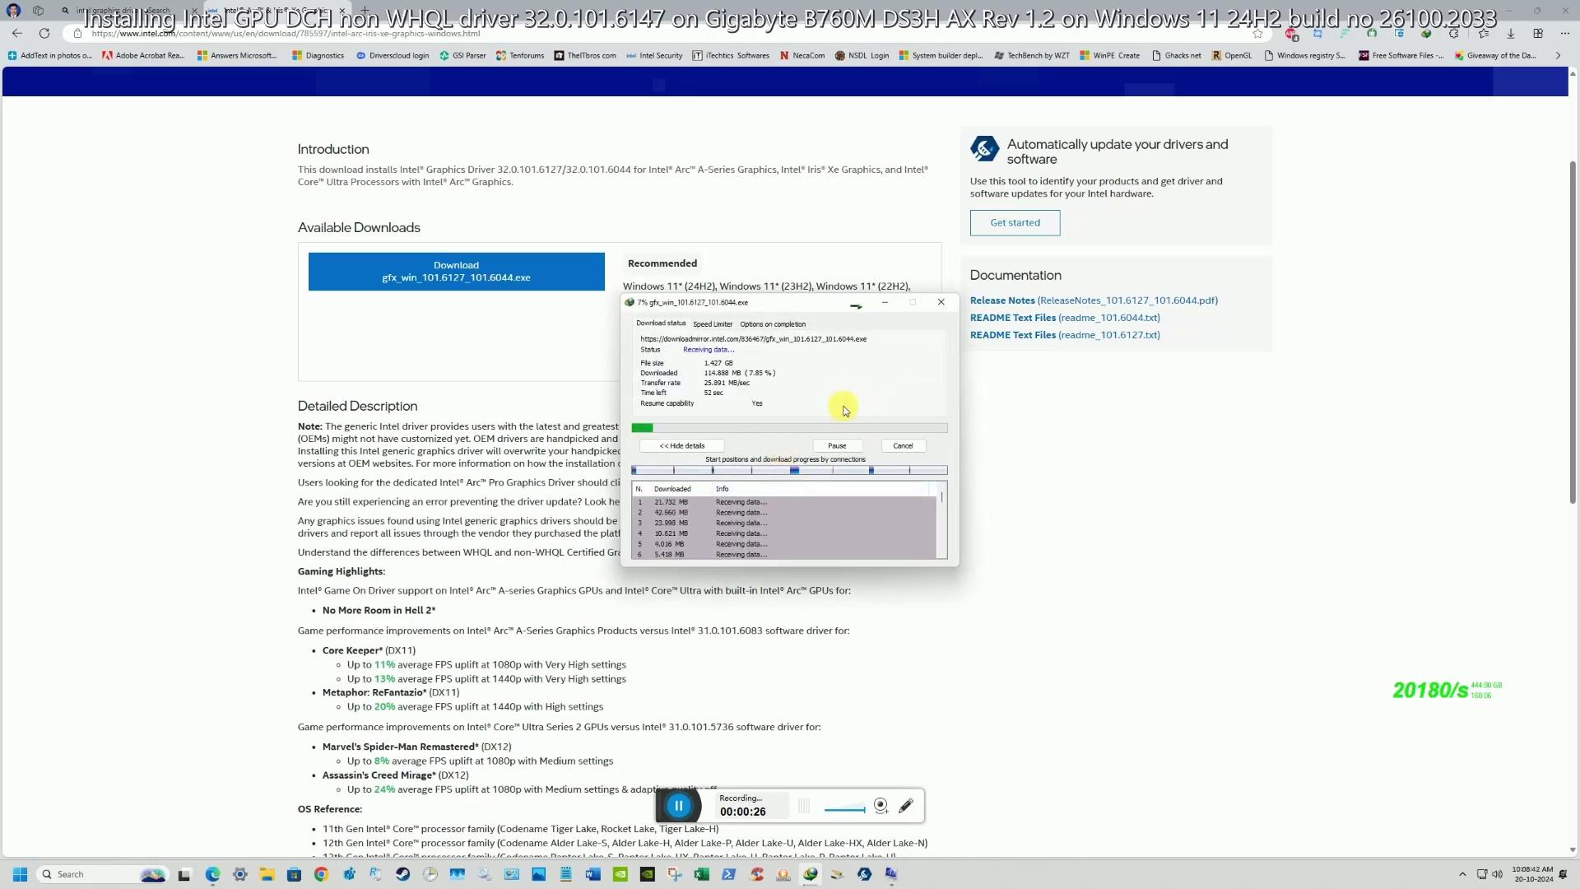
# - Download the release notes file ReleaseNotes_101.6127_101.6044.pdf with IDM and dismiss the completed download
pyautogui.click(1111, 302)
pyautogui.rightClick(1111, 305)
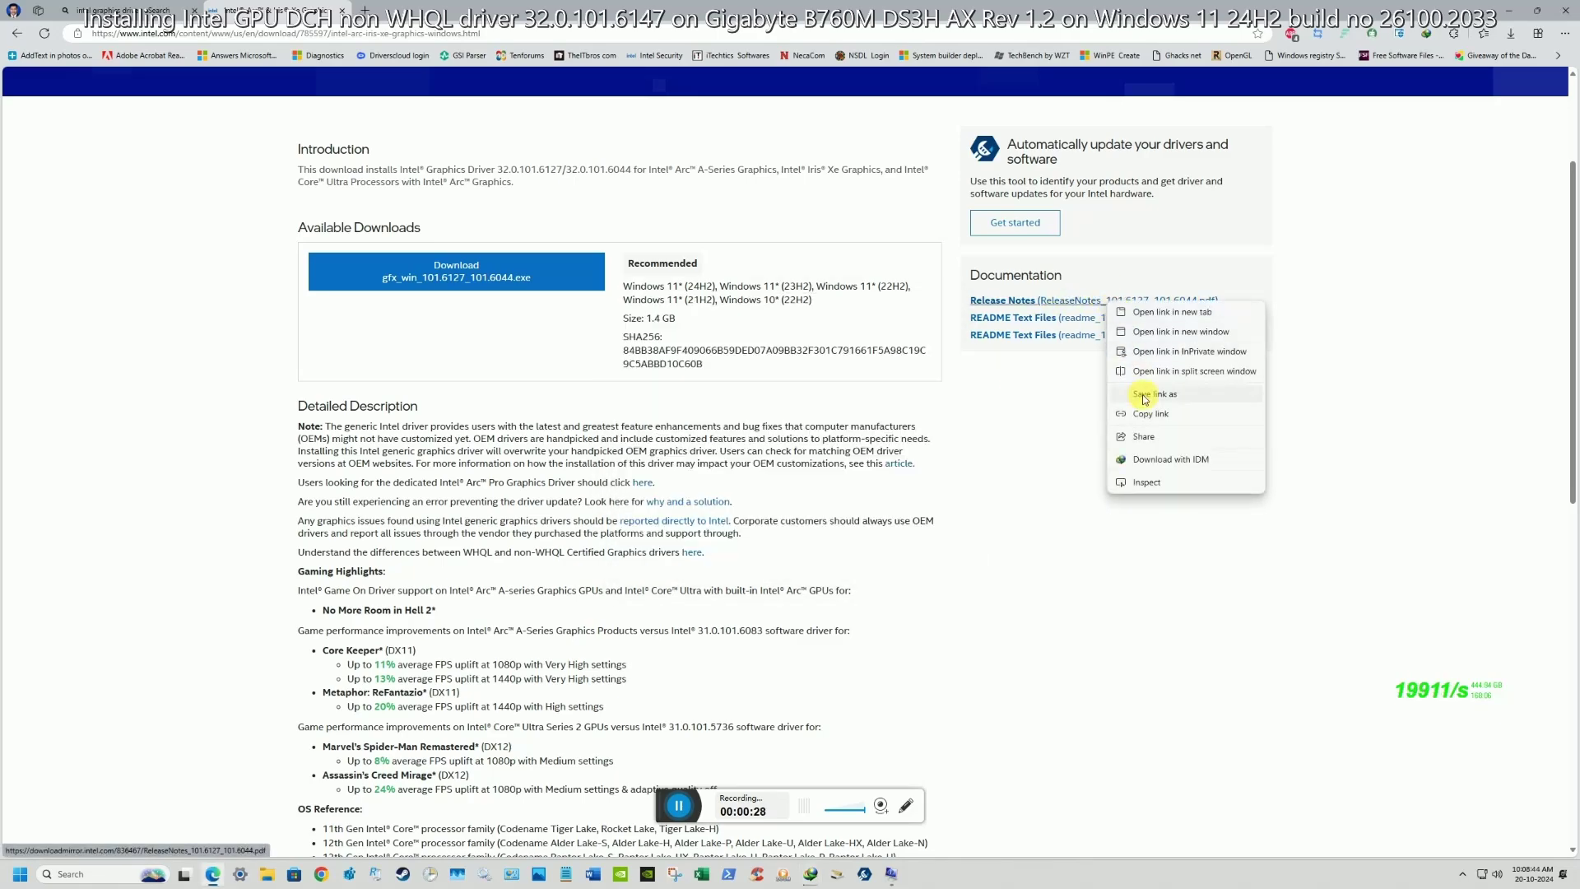
pyautogui.click(1159, 465)
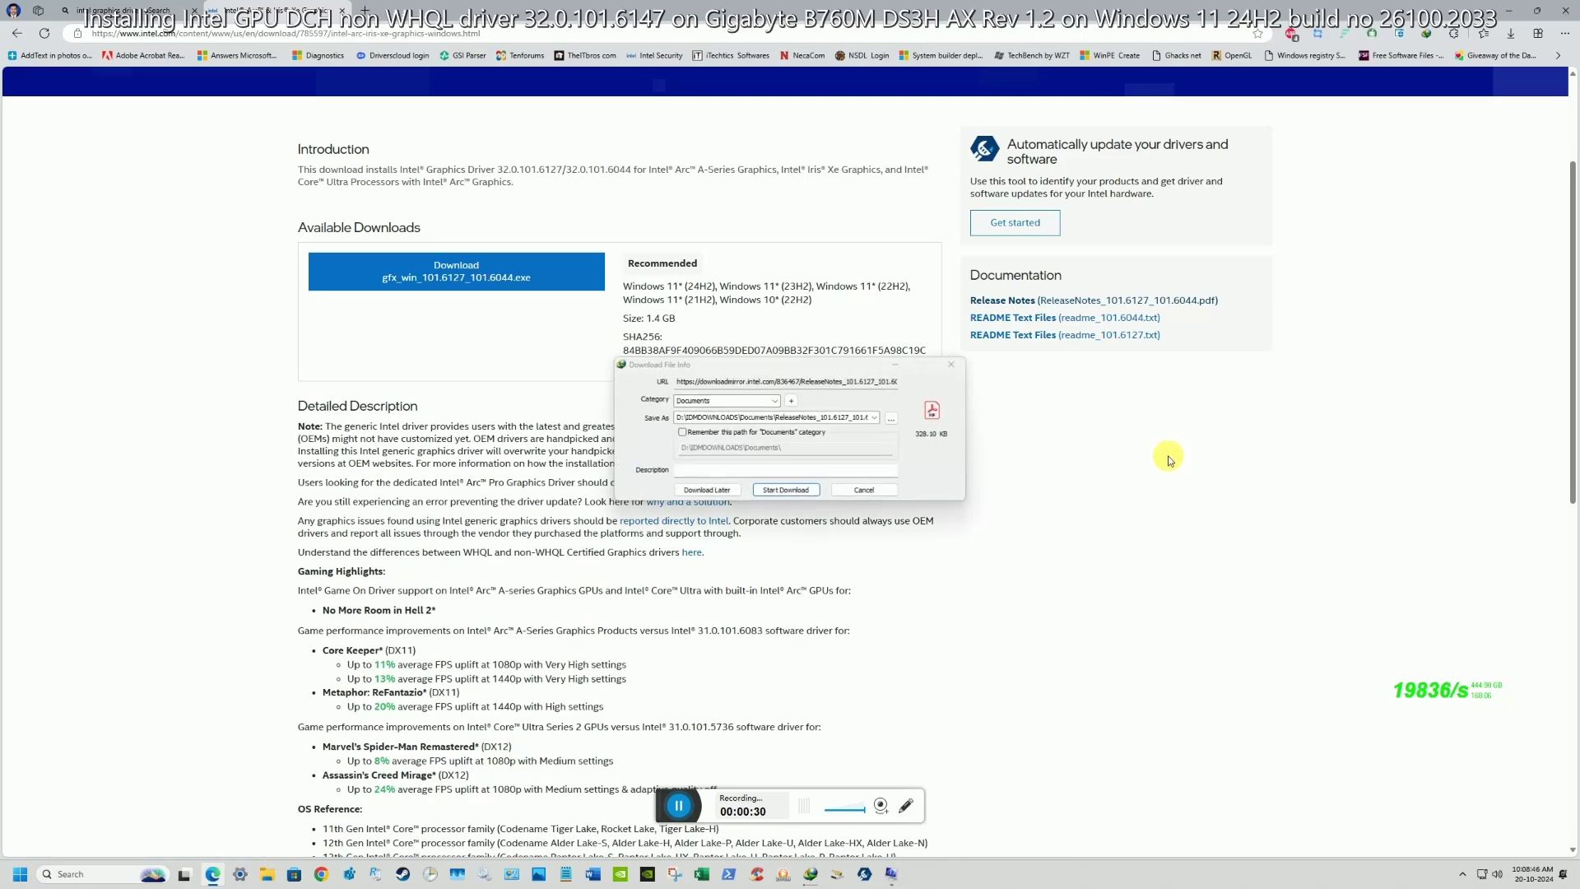
pyautogui.click(786, 491)
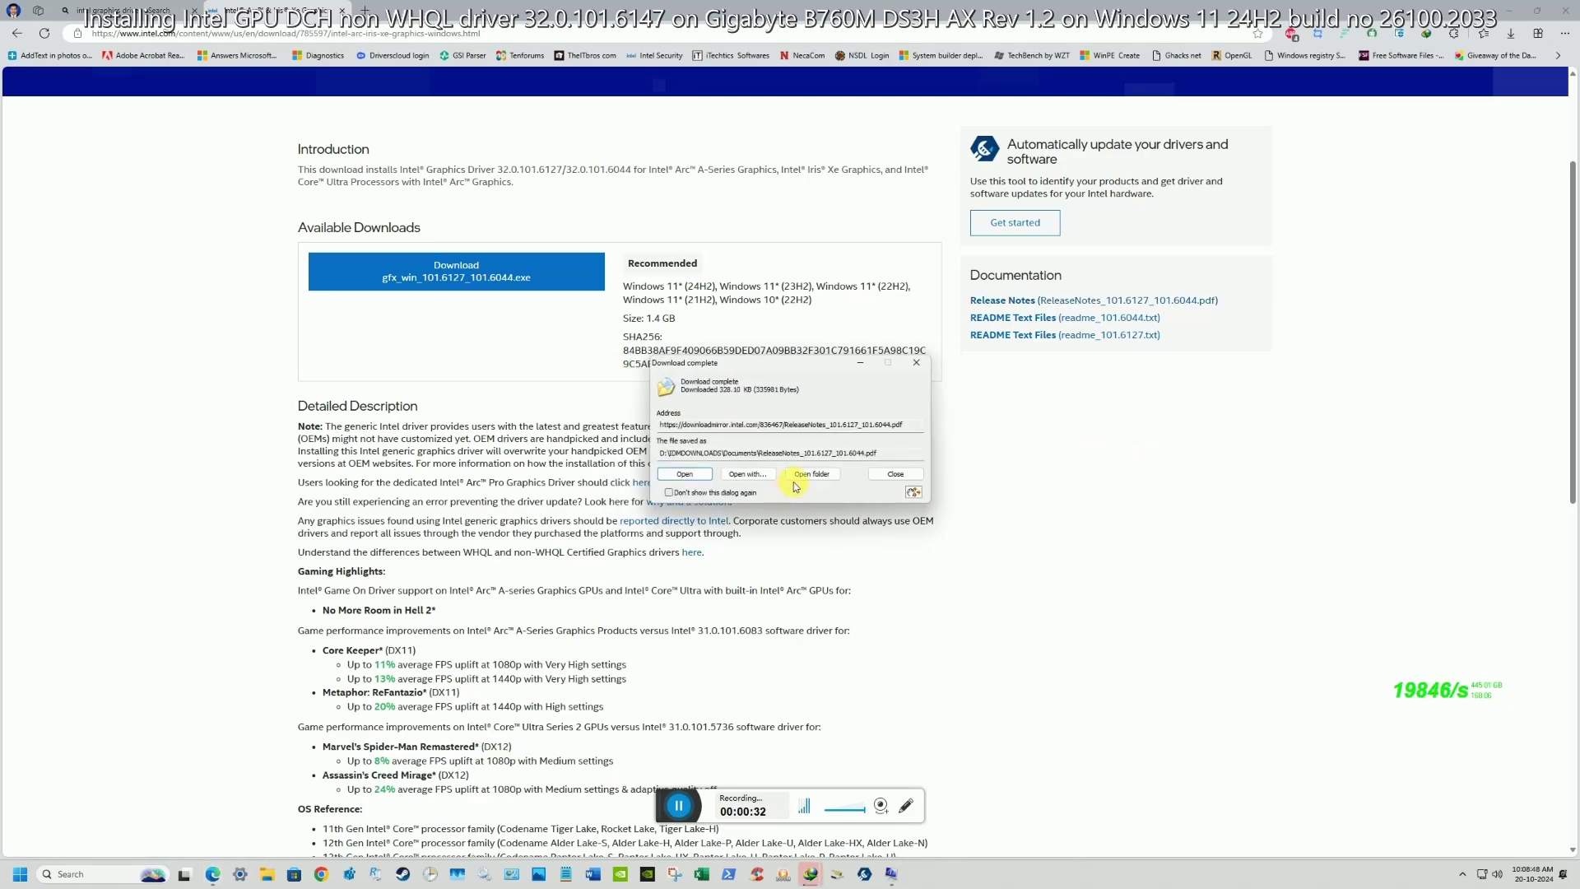
pyautogui.click(909, 475)
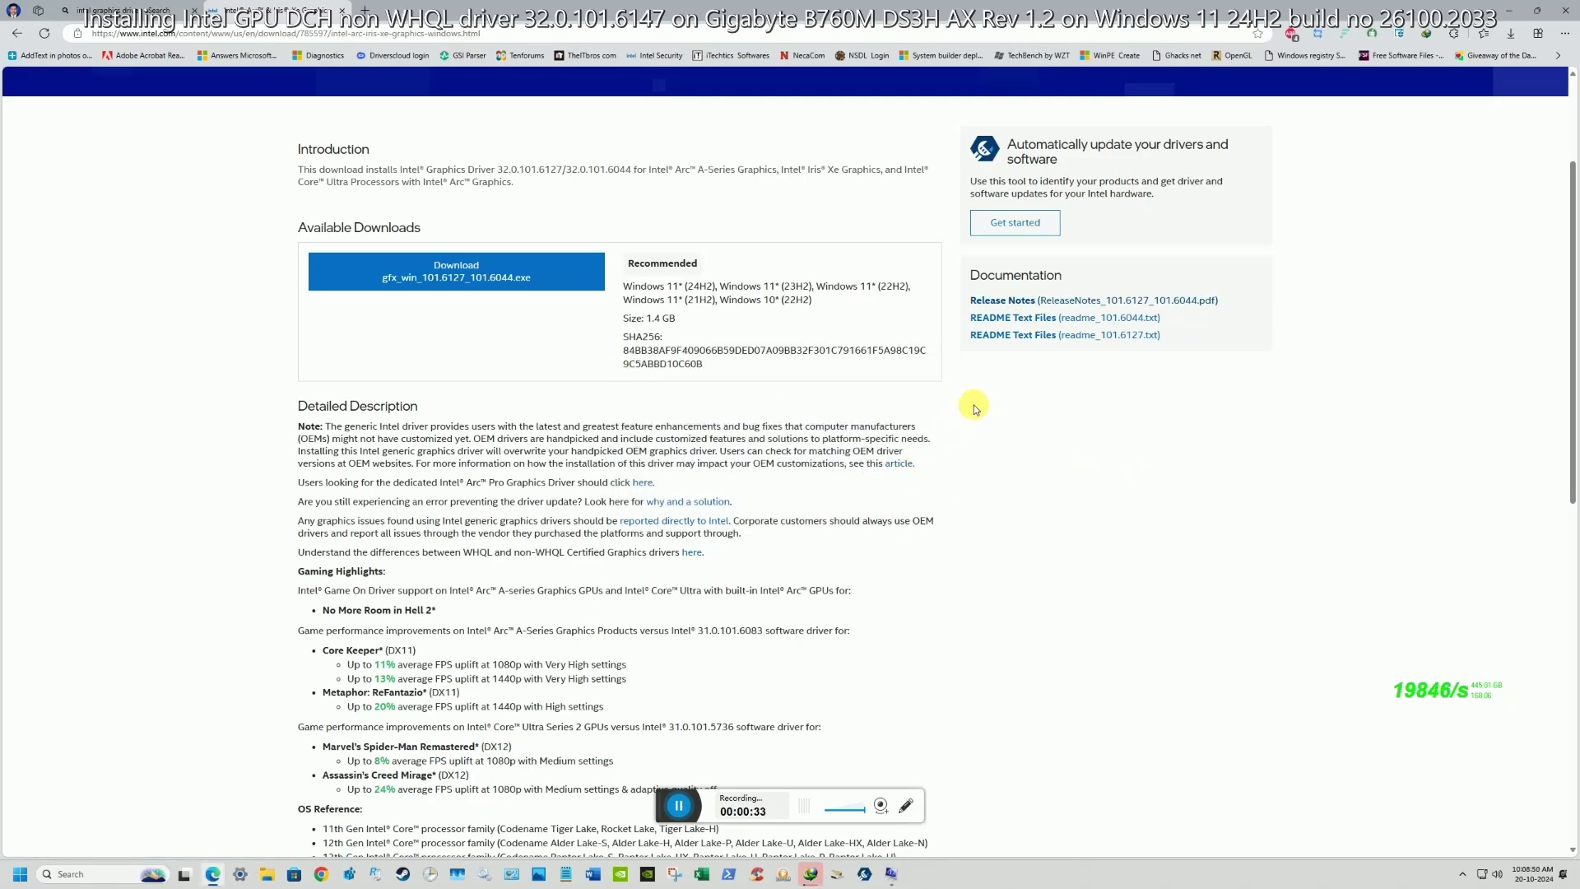
# - Open readme_101.6127.txt in the browser, examine its supported operating systems and platforms, and return to the driver page
pyautogui.rightClick(1078, 319)
pyautogui.rightClick(1028, 335)
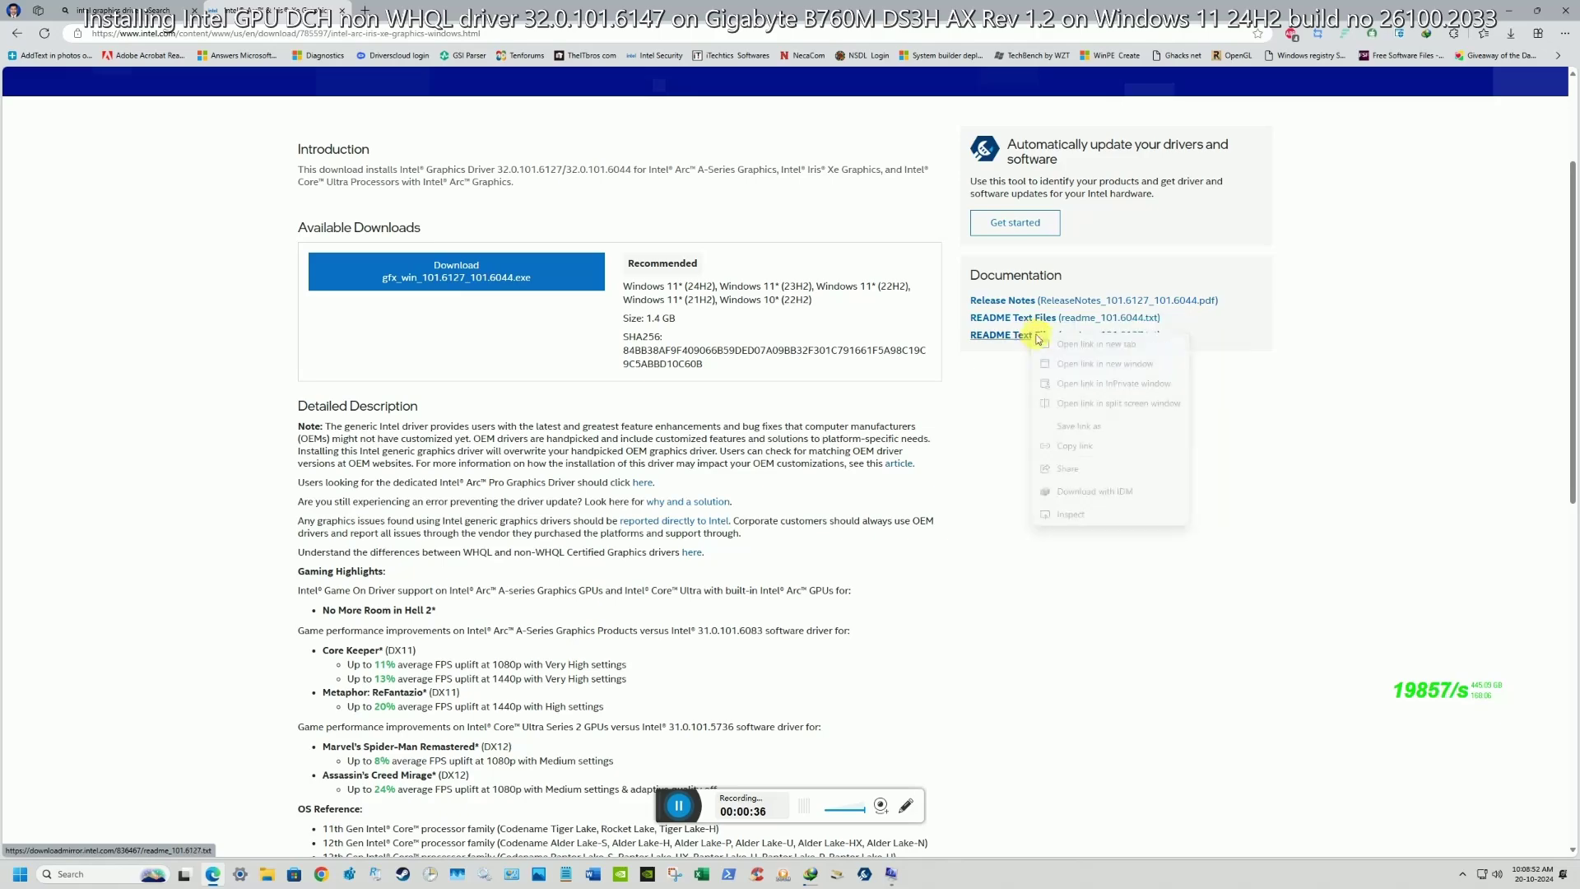
pyautogui.click(1047, 343)
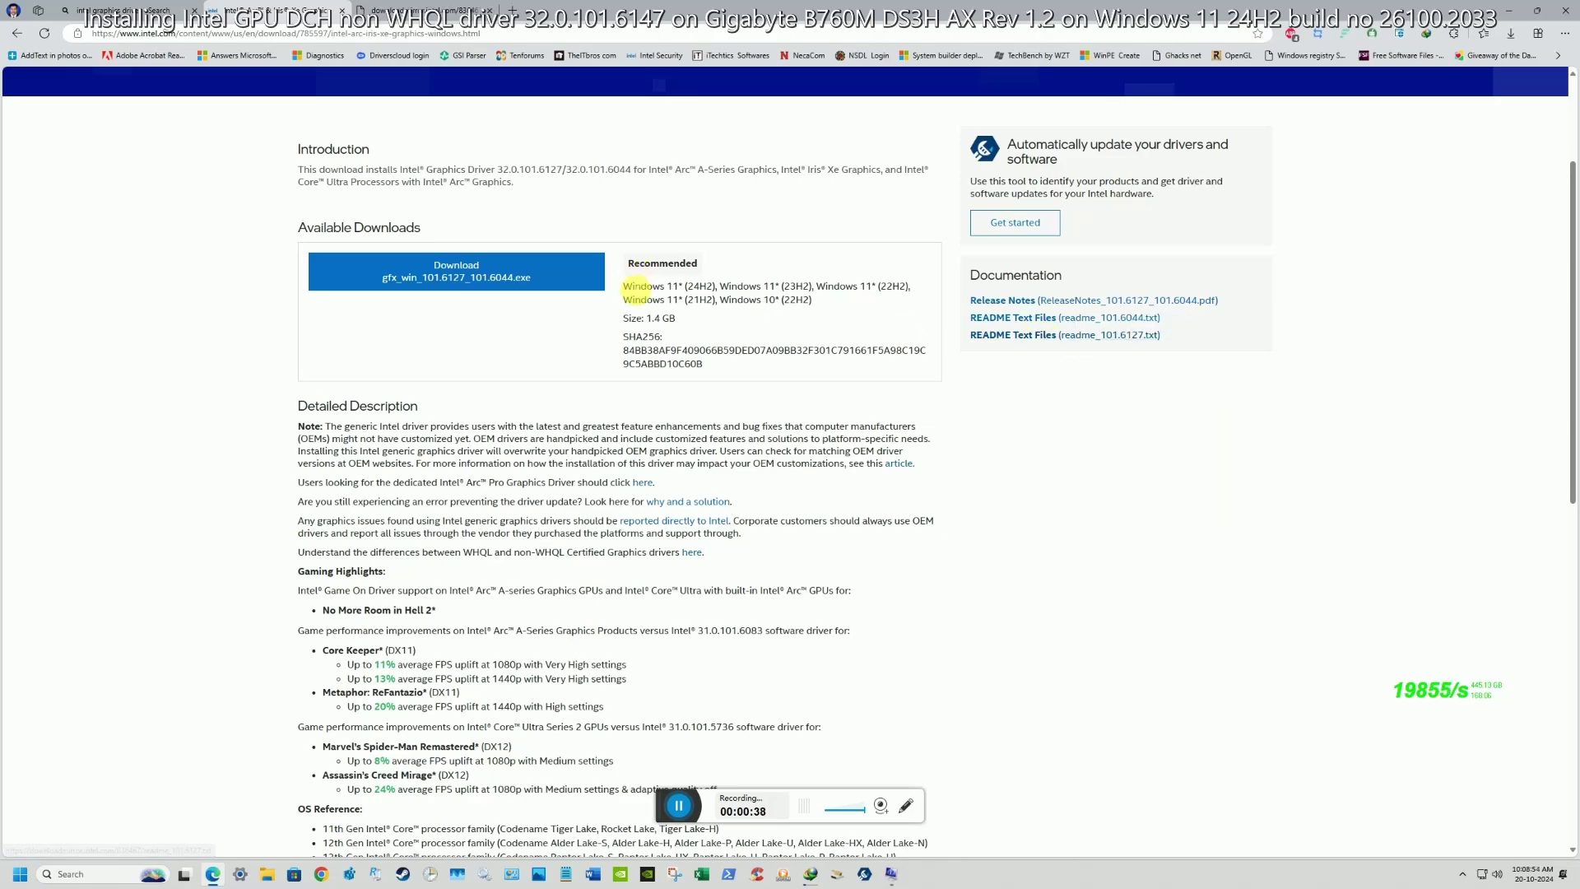
pyautogui.click(1040, 335)
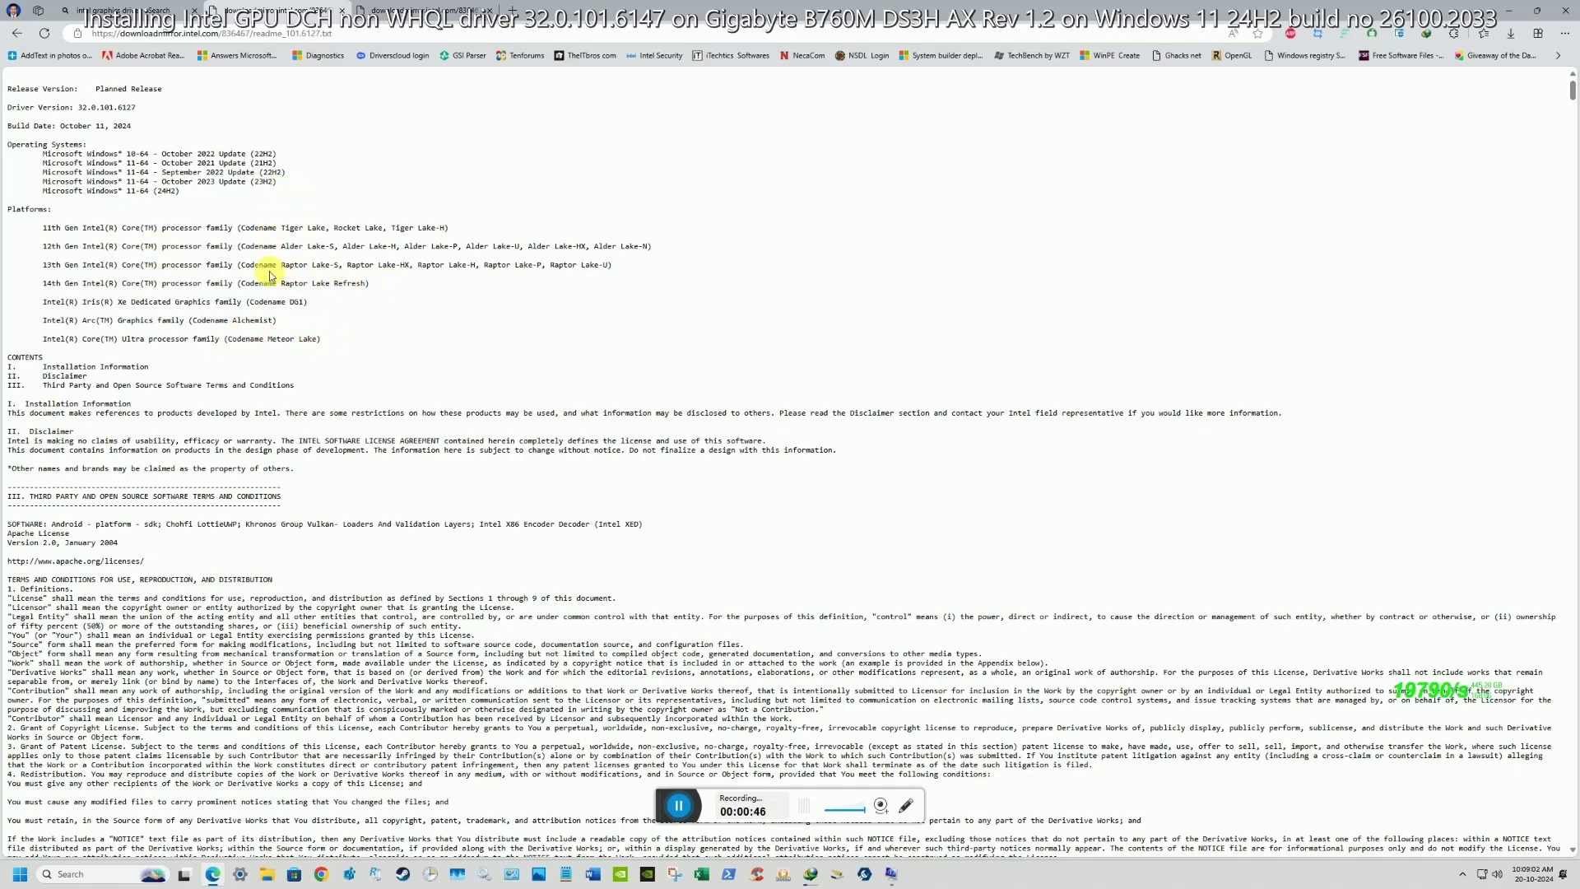
pyautogui.scroll(-2, 531, 322)
pyautogui.scroll(2, 530, 322)
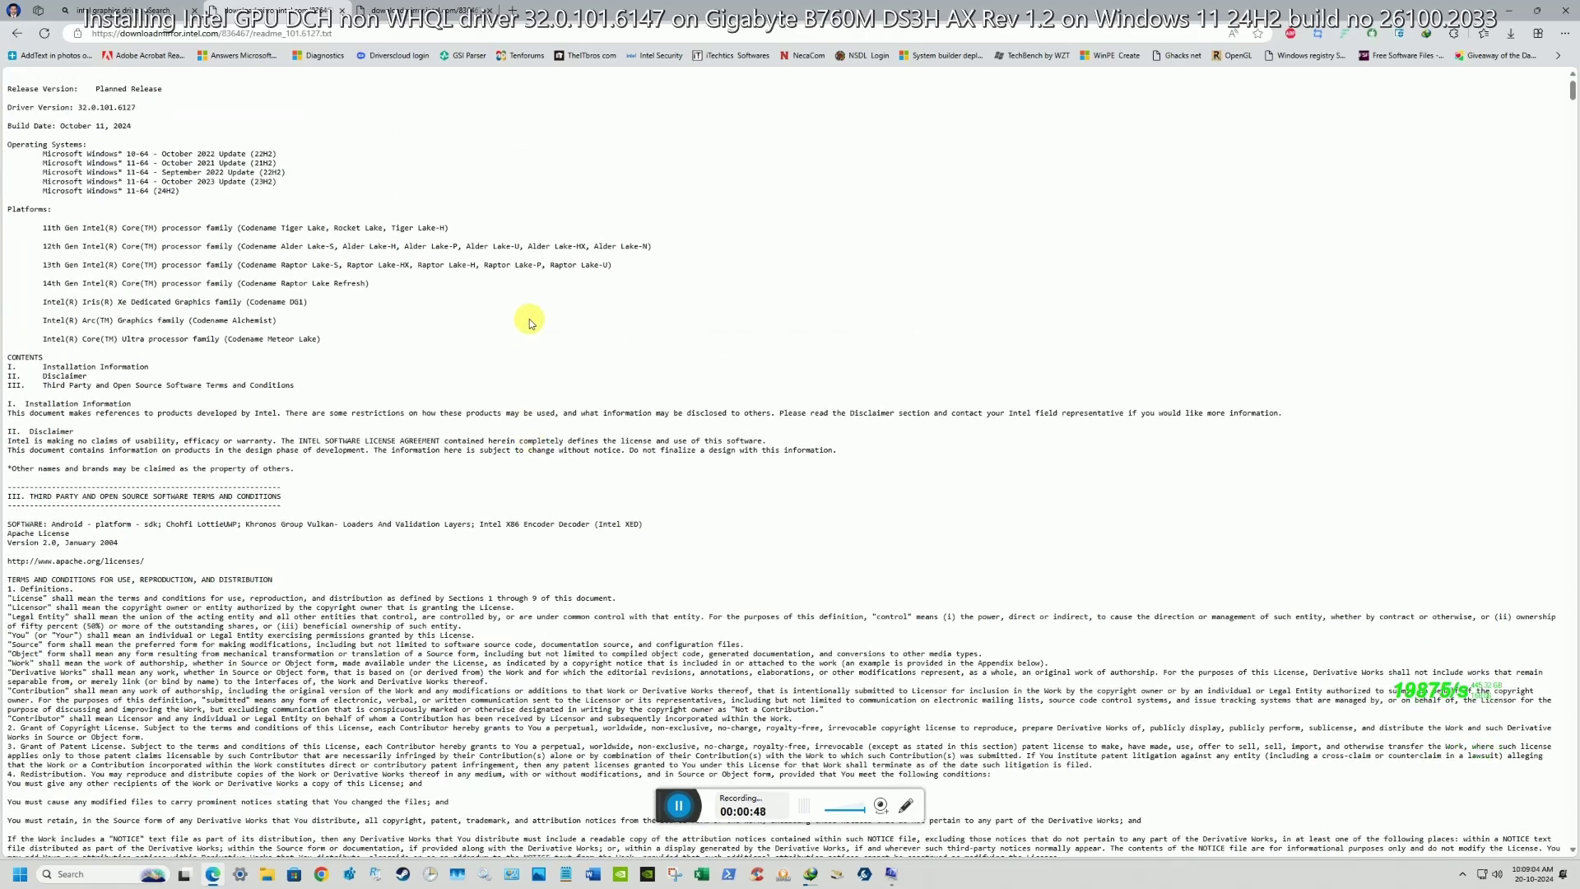
pyautogui.scroll(-4, 529, 320)
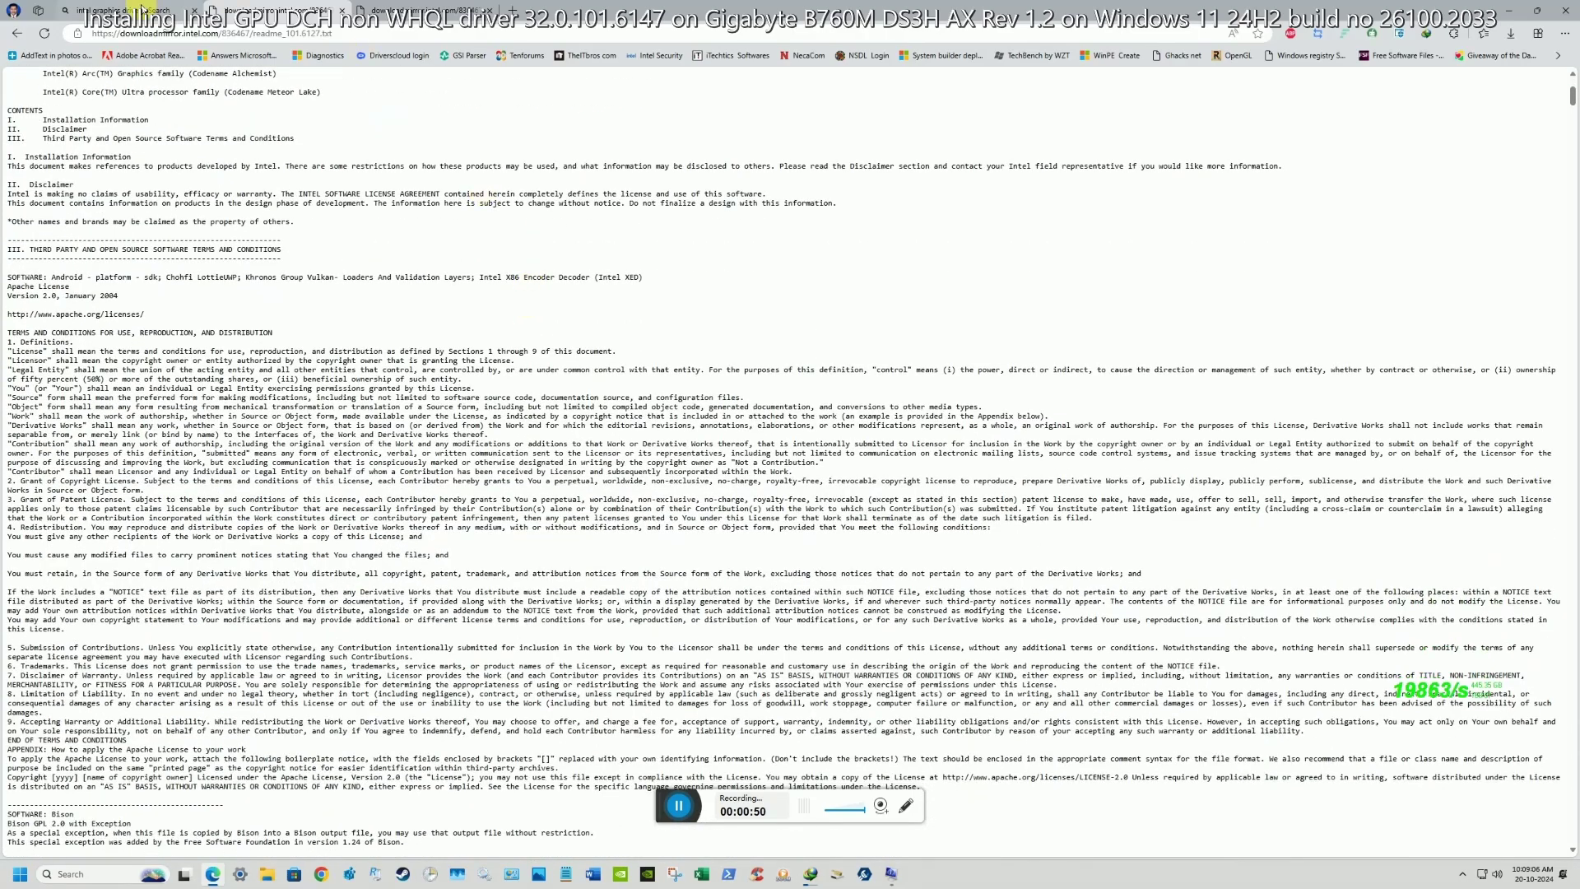
pyautogui.click(17, 33)
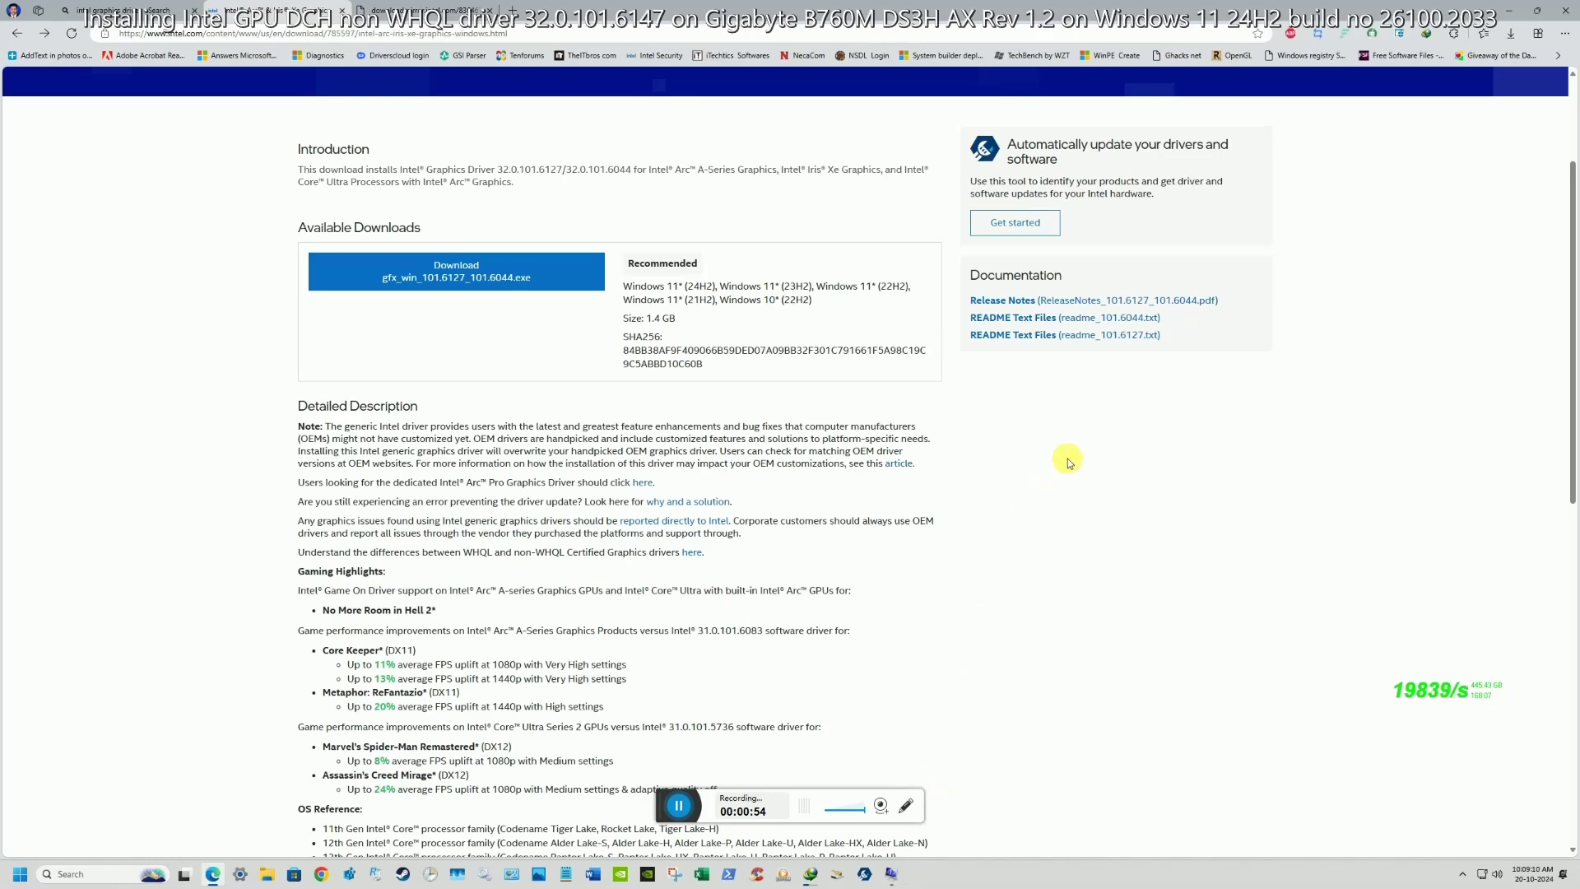
# - Download readme_101.6127.txt with IDM and dismiss the completed download
pyautogui.rightClick(1127, 336)
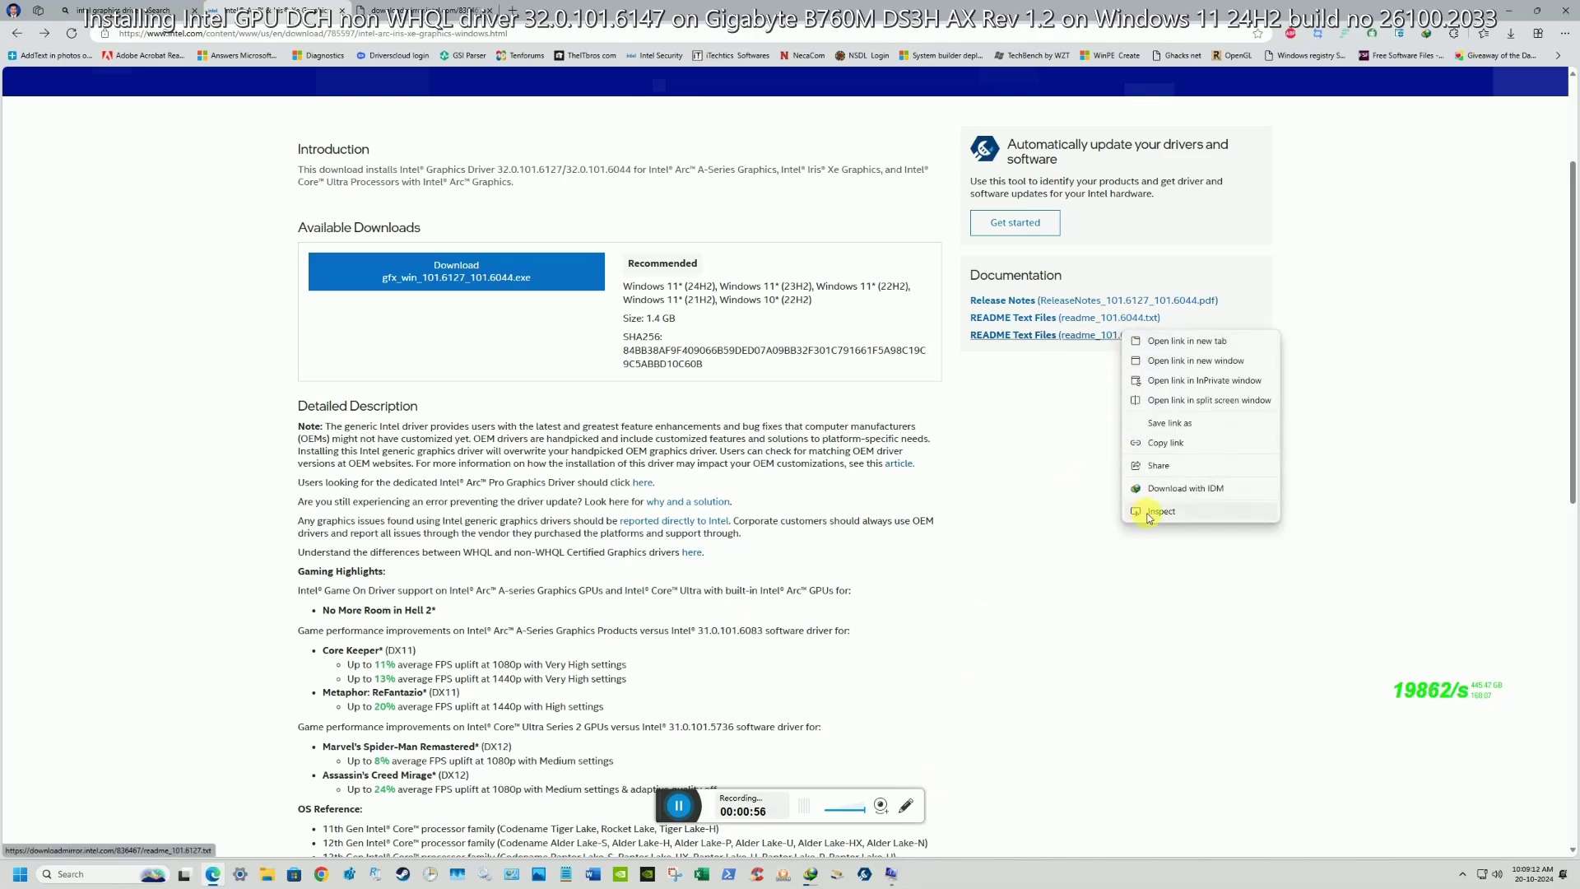
pyautogui.click(1170, 493)
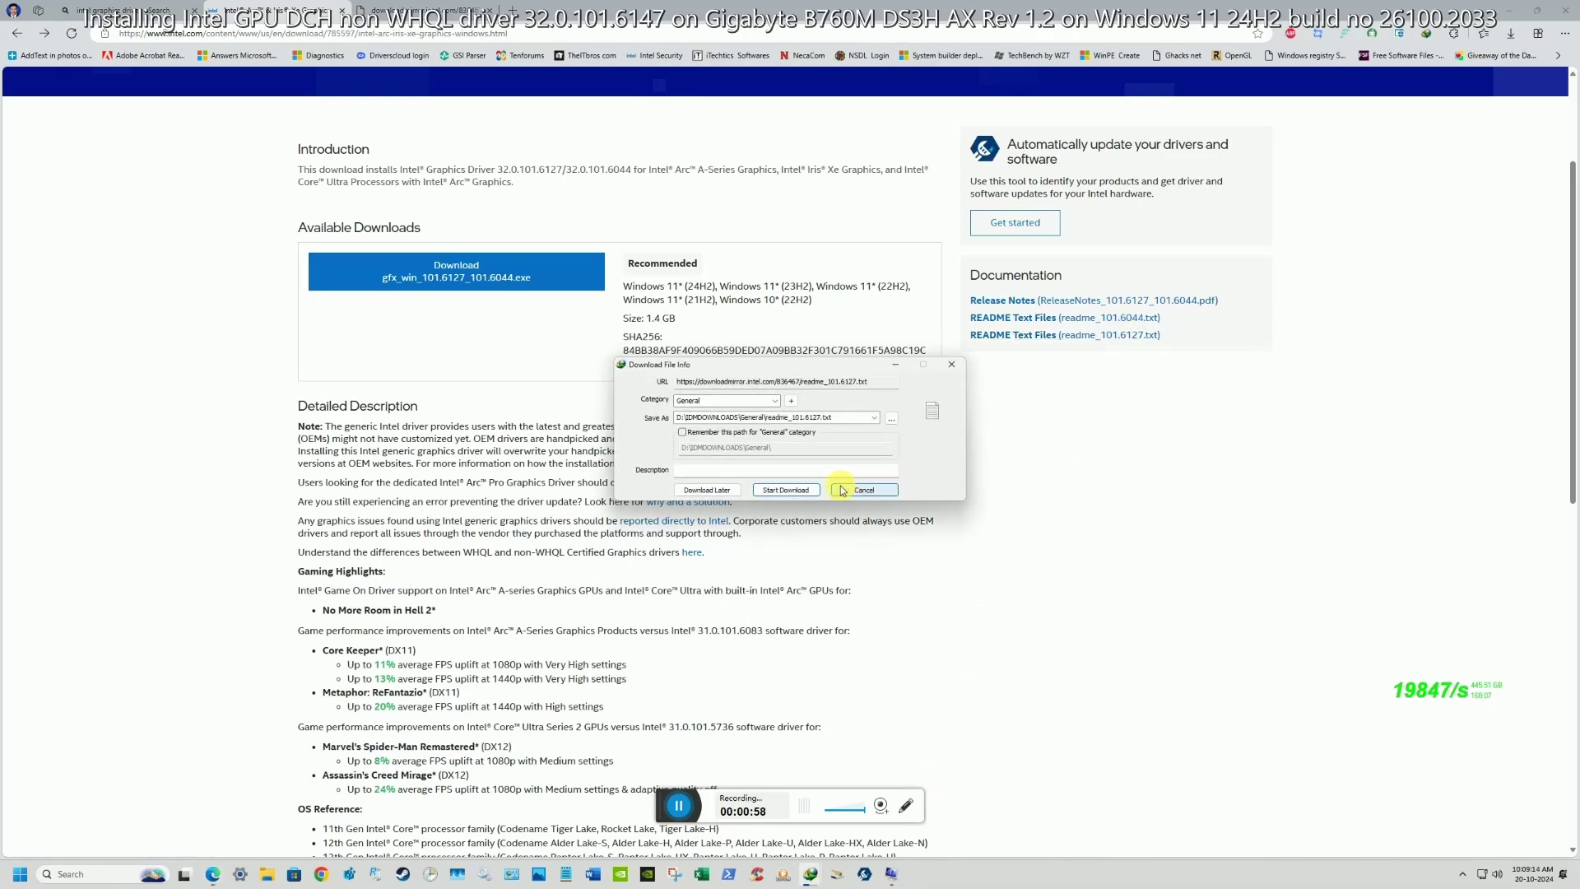
pyautogui.click(814, 491)
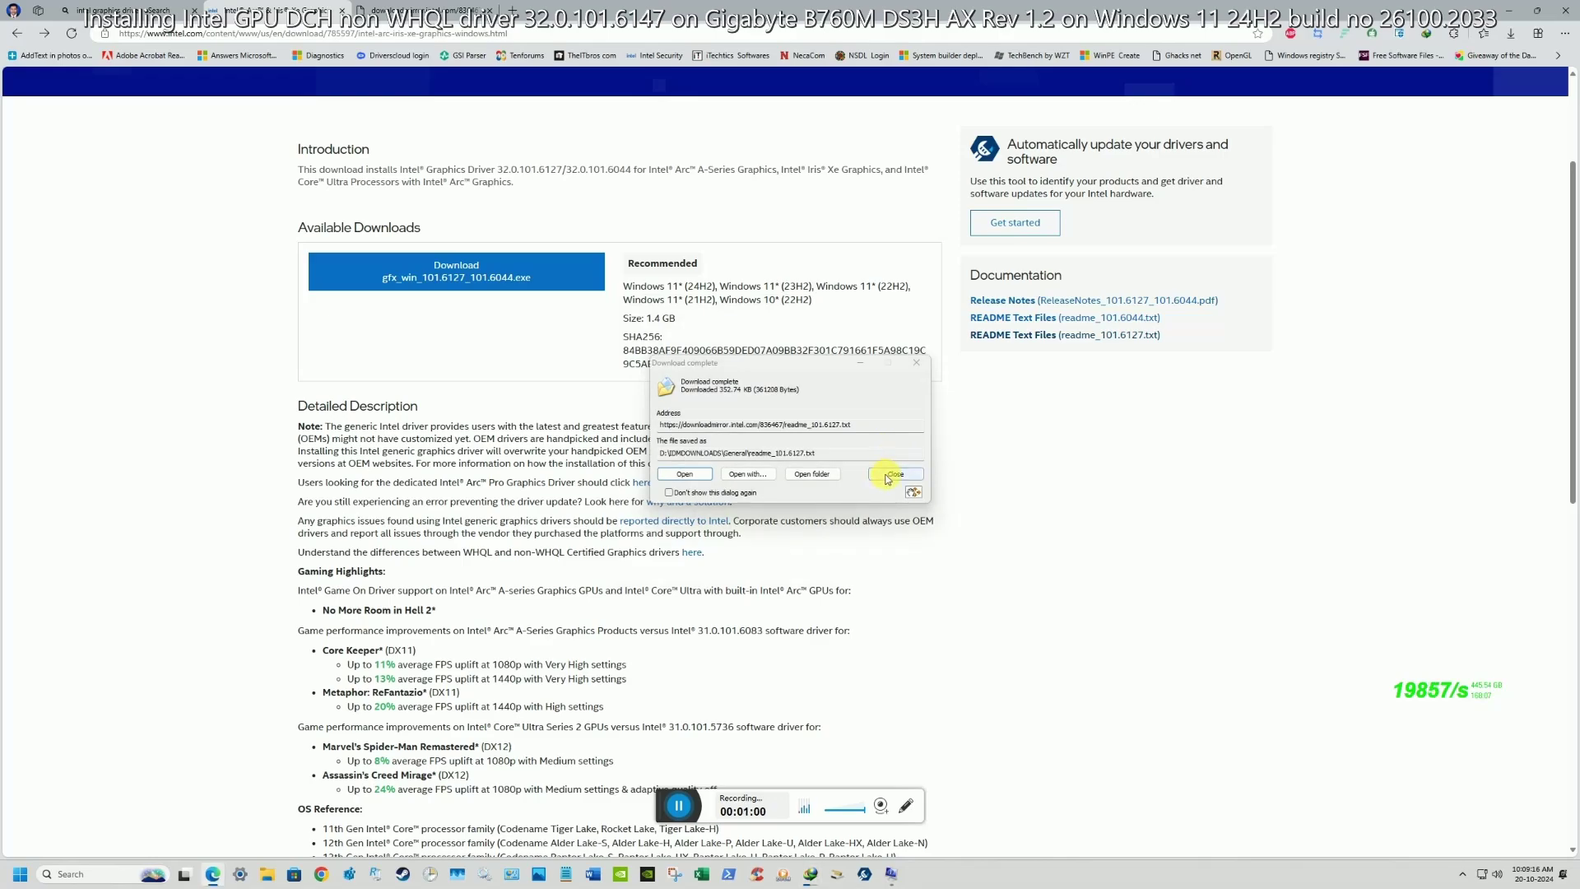
pyautogui.click(897, 475)
# - Check the driver download's progress, close the browser, and open the folder containing the finished gfx_win_101.6127_101.6044.exe
pyautogui.click(811, 874)
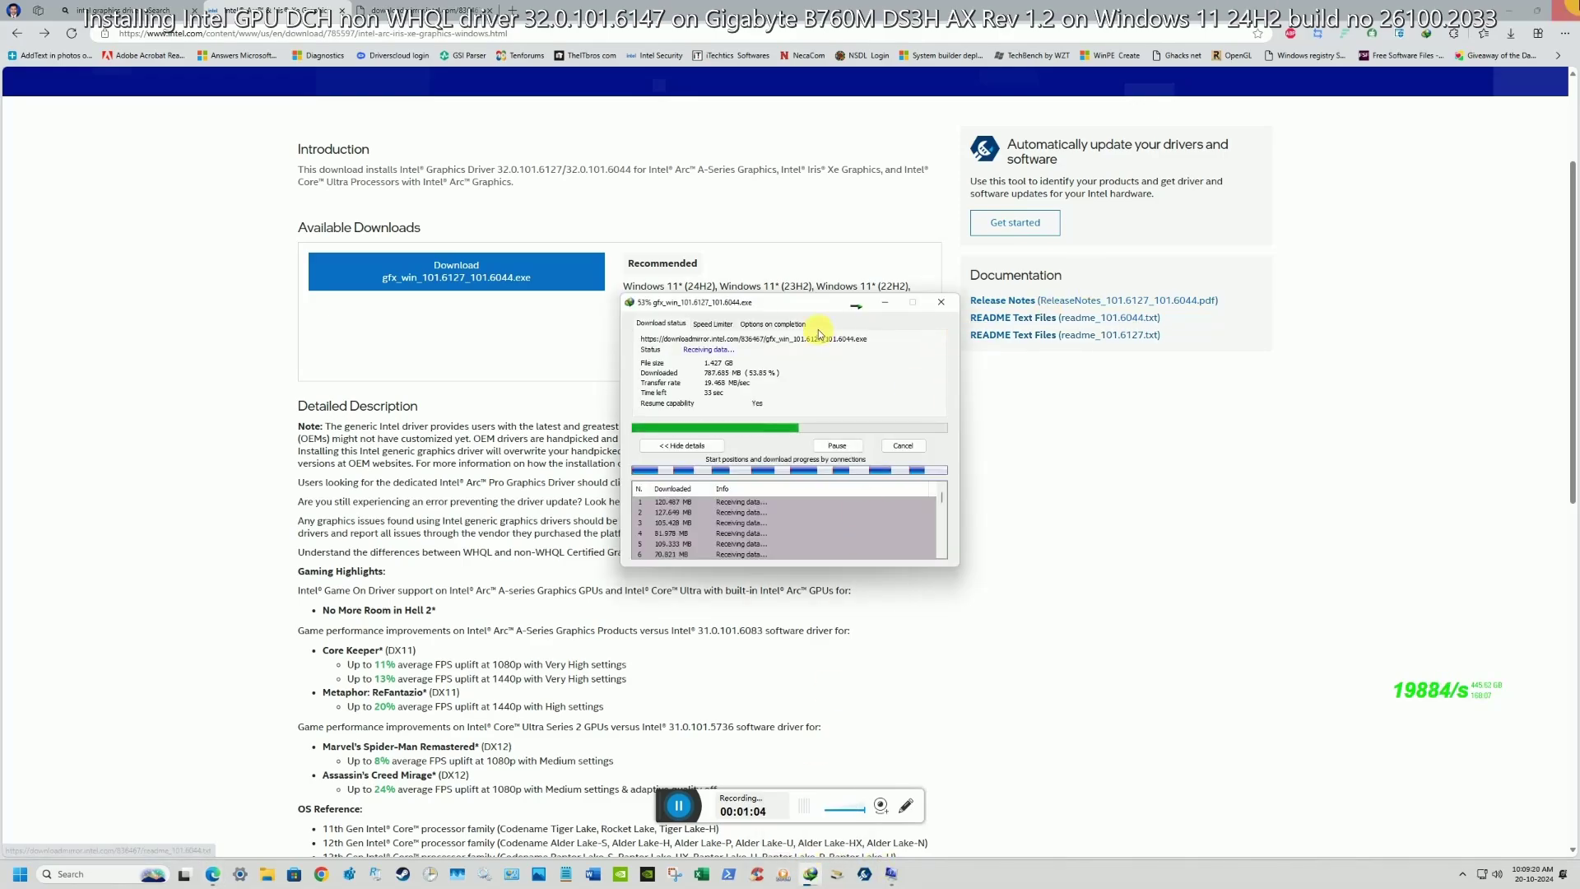
pyautogui.click(1567, 9)
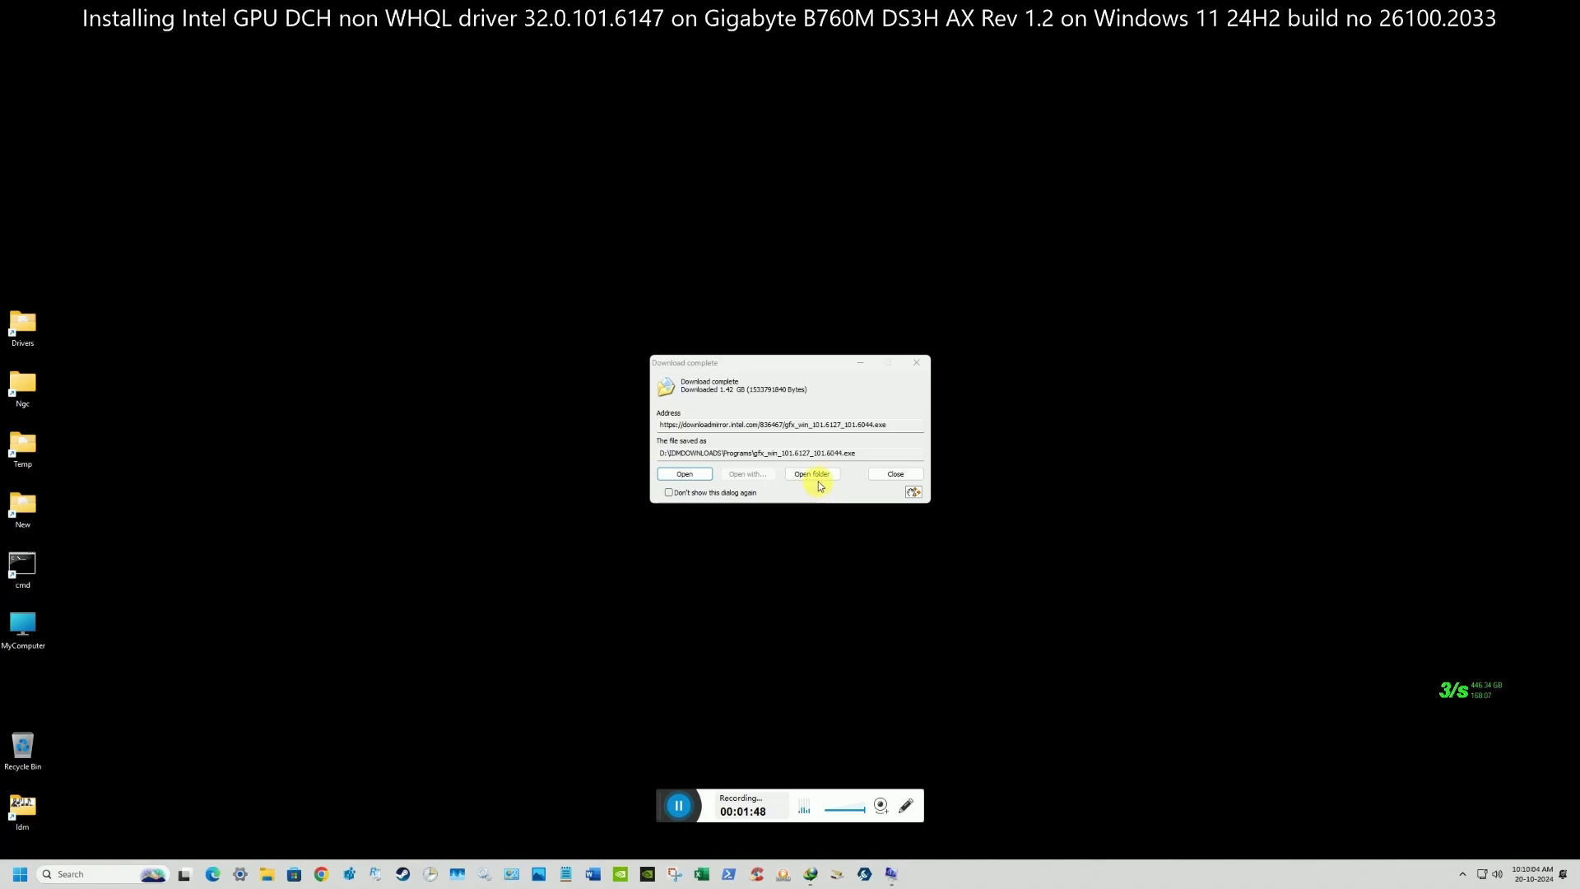
pyautogui.click(813, 475)
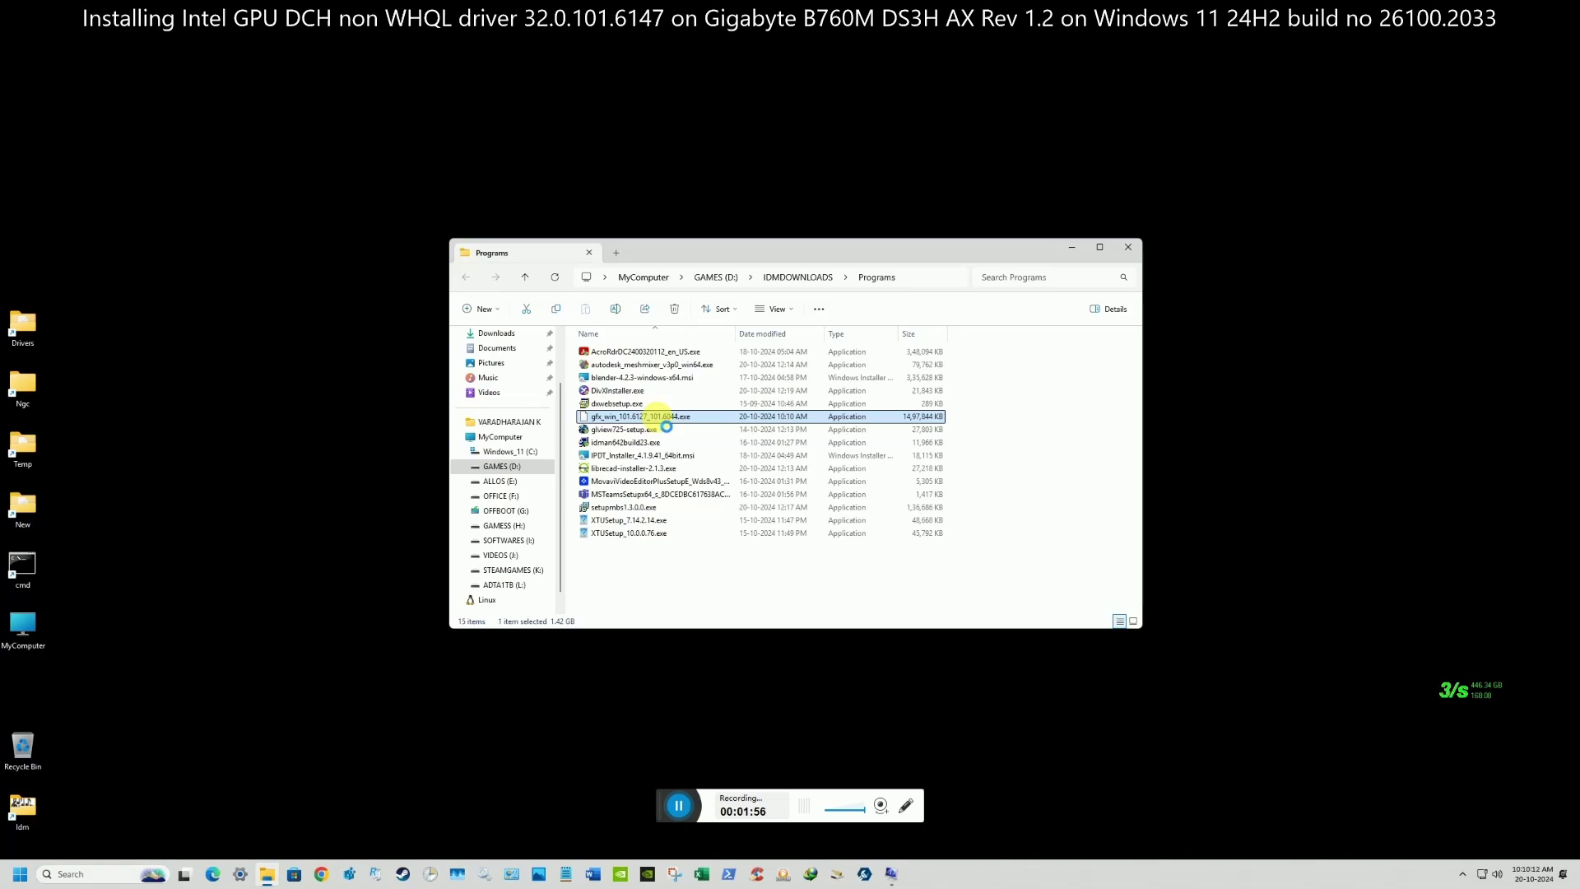
# - Extract gfx_win_101.6127_101.6044.exe with WinRAR into a folder of the same name, minimizing the Programs folder window meanwhile
pyautogui.rightClick(663, 421)
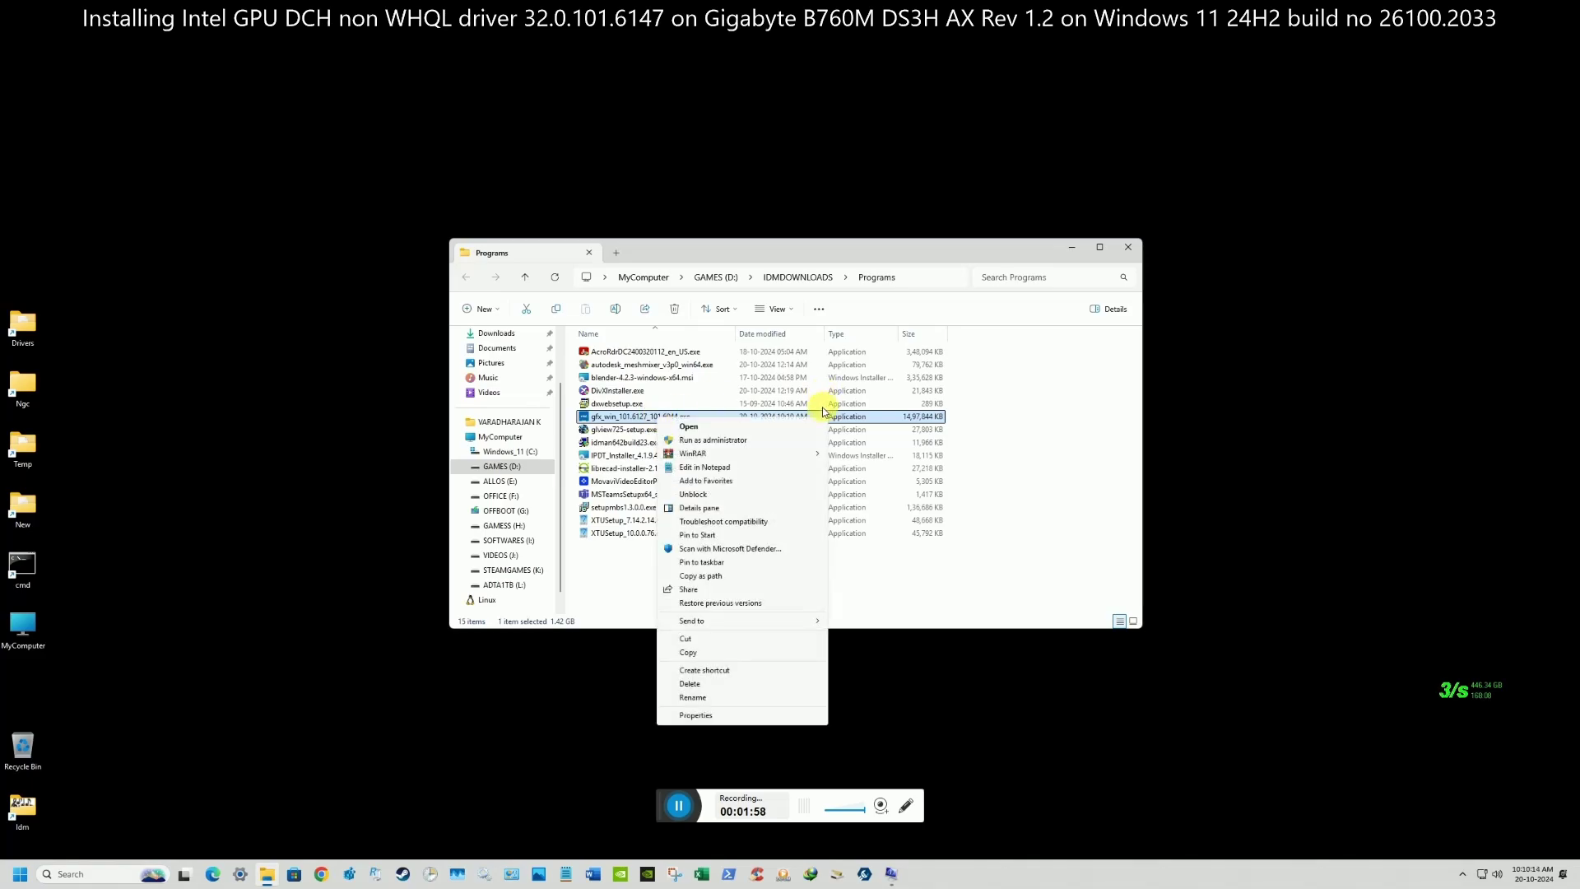
pyautogui.moveTo(705, 452)
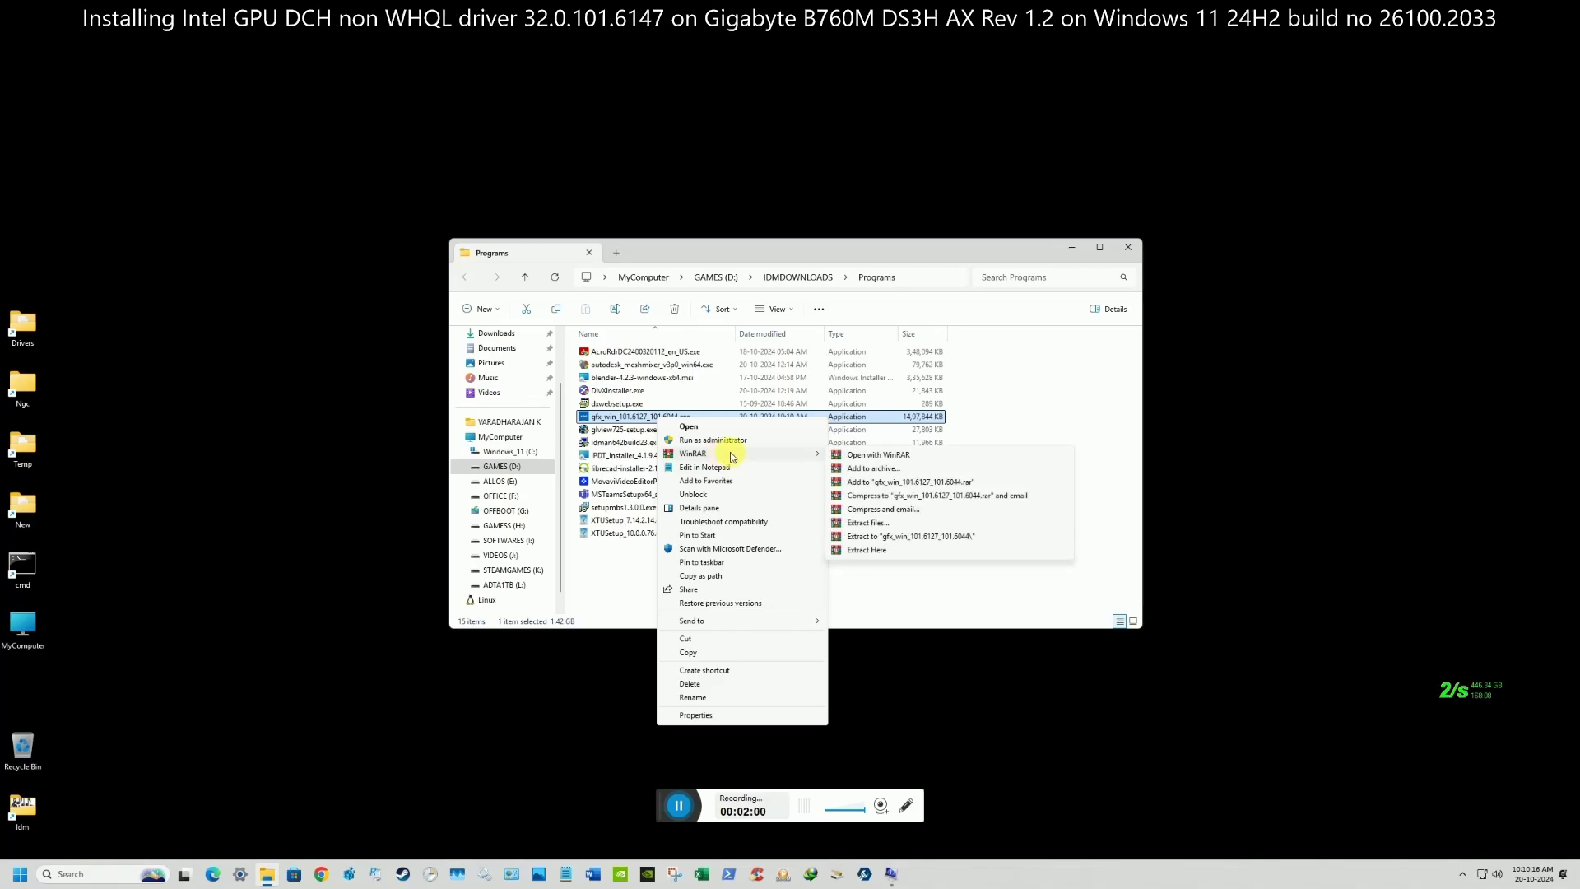
pyautogui.click(871, 549)
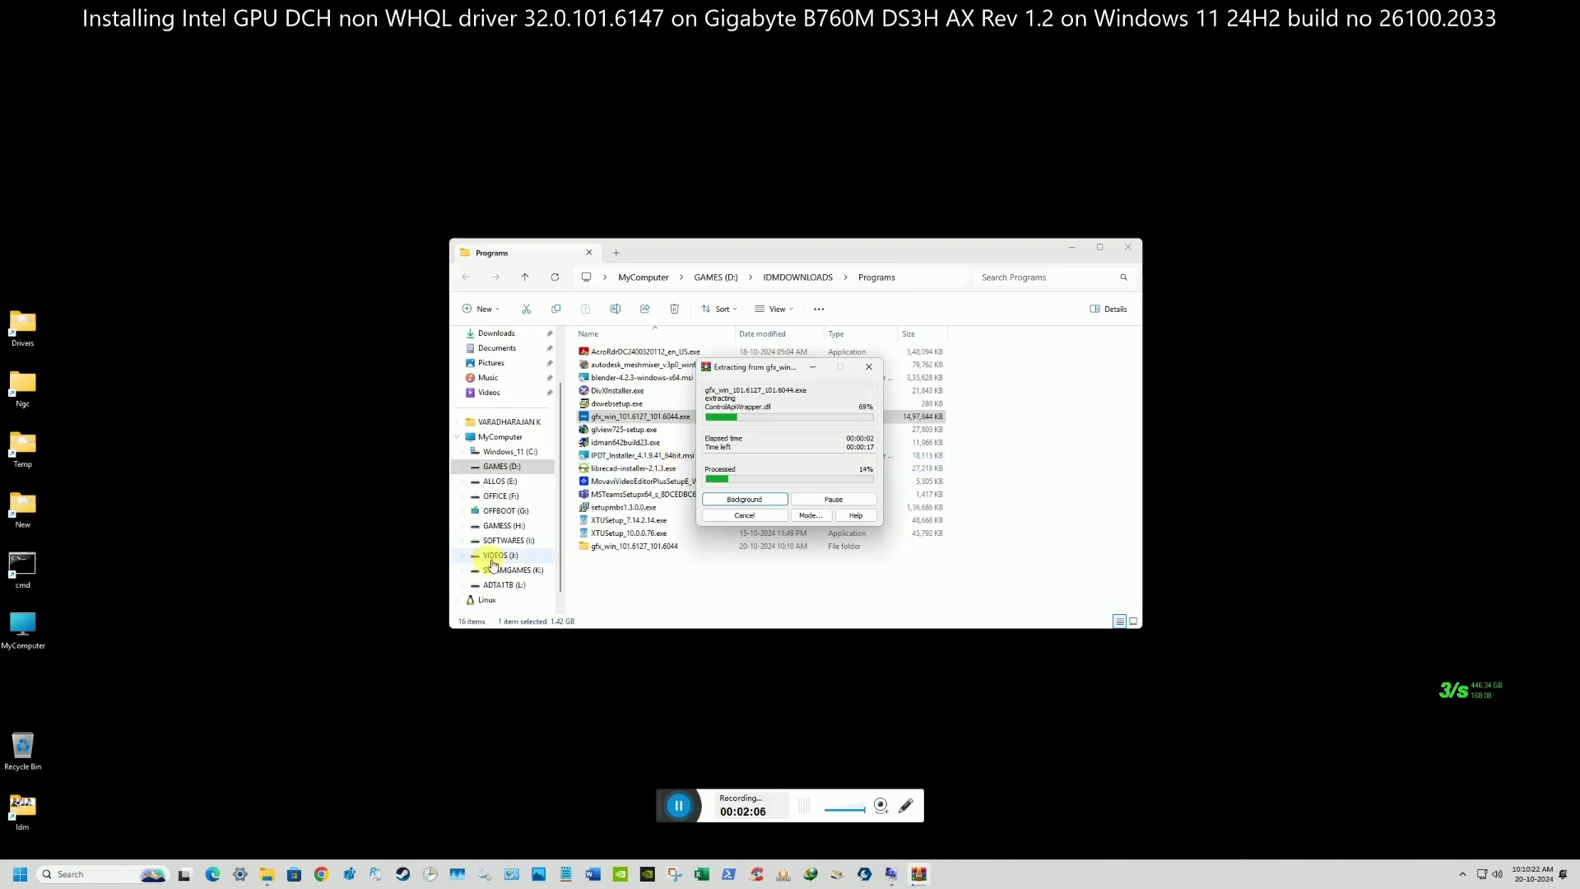
pyautogui.click(456, 437)
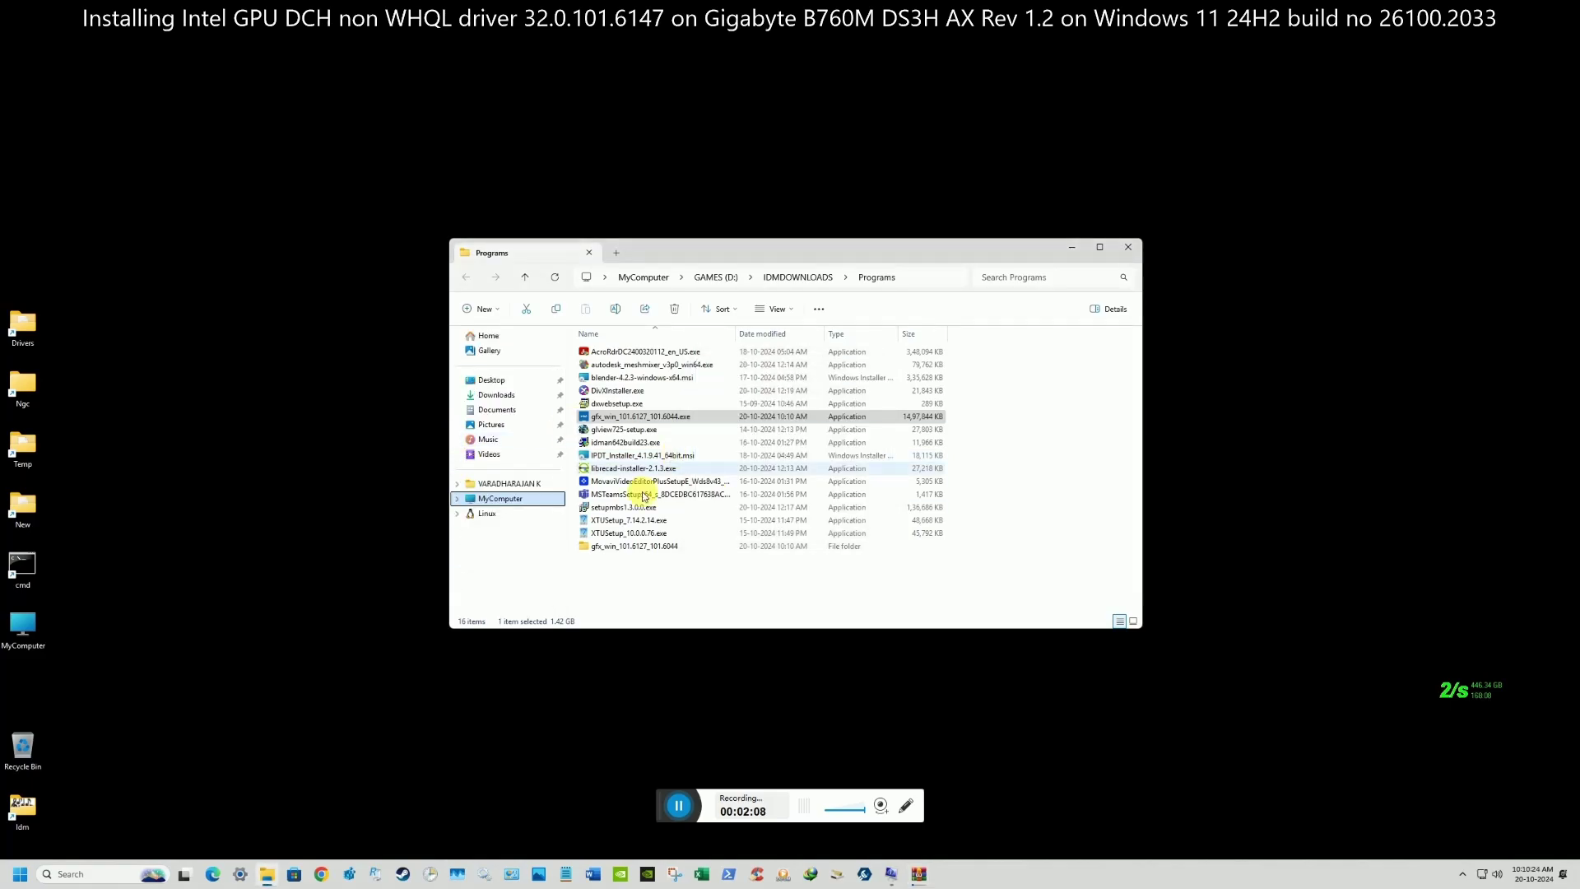
pyautogui.moveTo(915, 870)
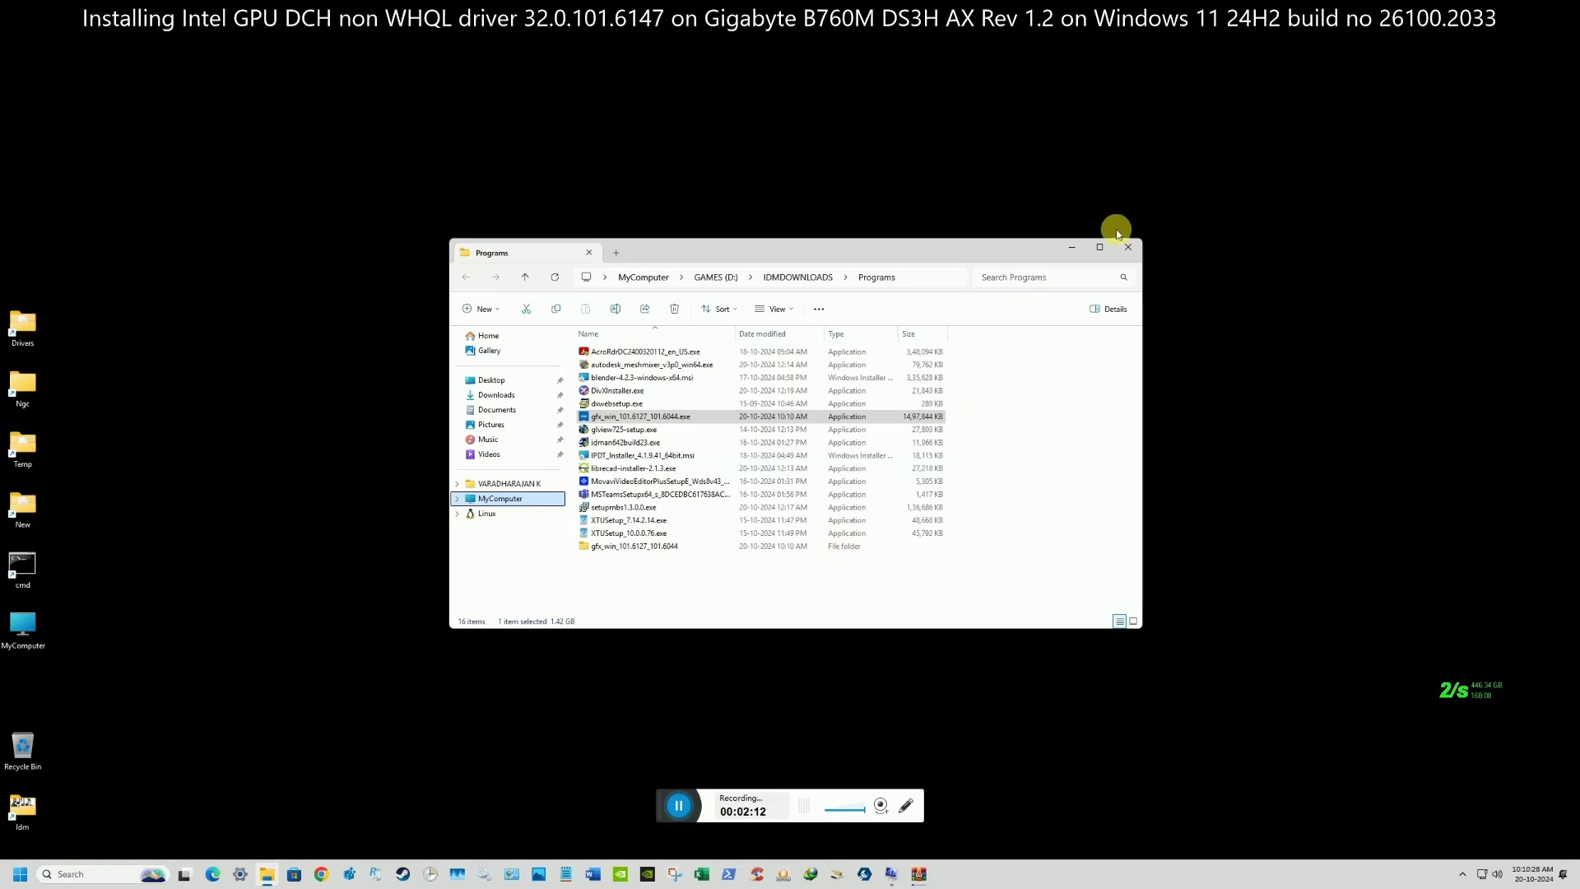
pyautogui.click(1068, 249)
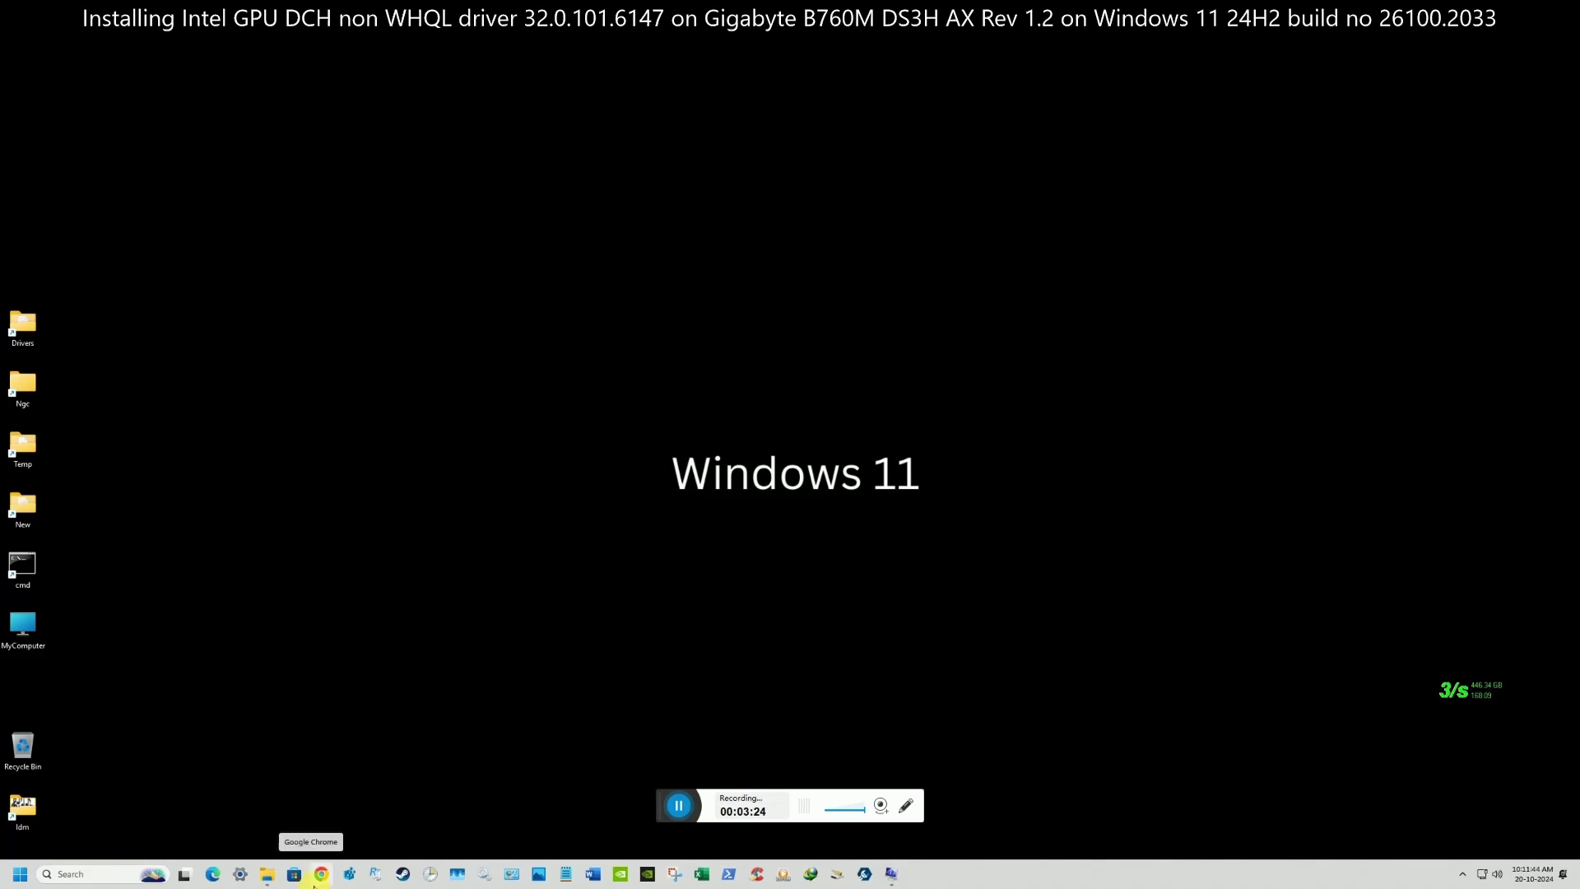
# - Return to the Programs folder and open the Graphics_101.6127 subfolder inside the extracted gfx_win_101.6127_101.6044 folder
pyautogui.click(267, 874)
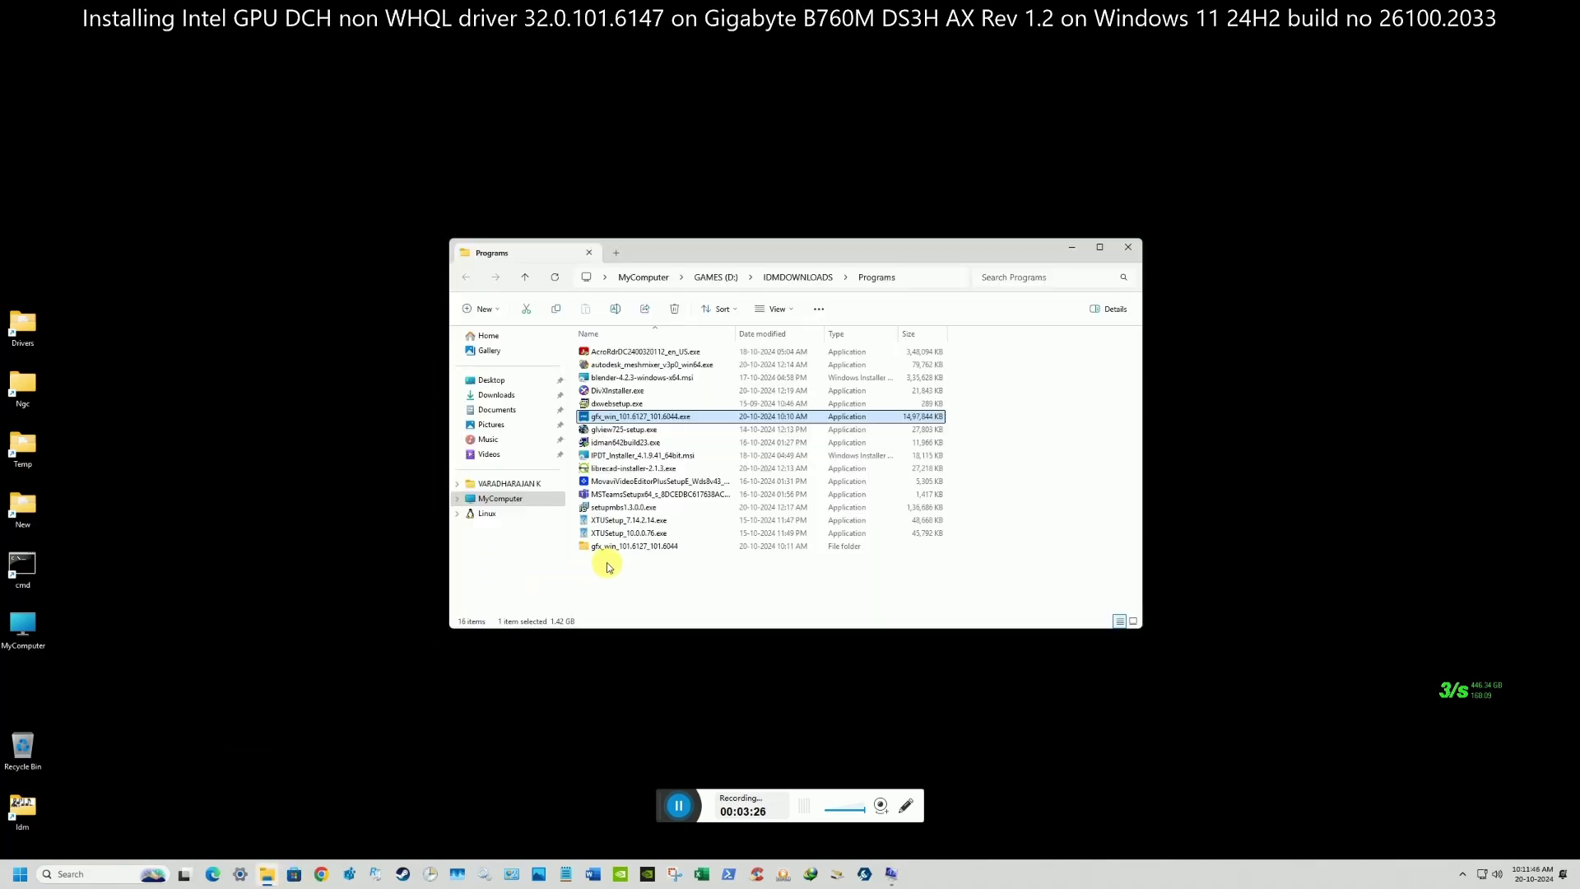
pyautogui.click(635, 547)
pyautogui.rightClick(635, 548)
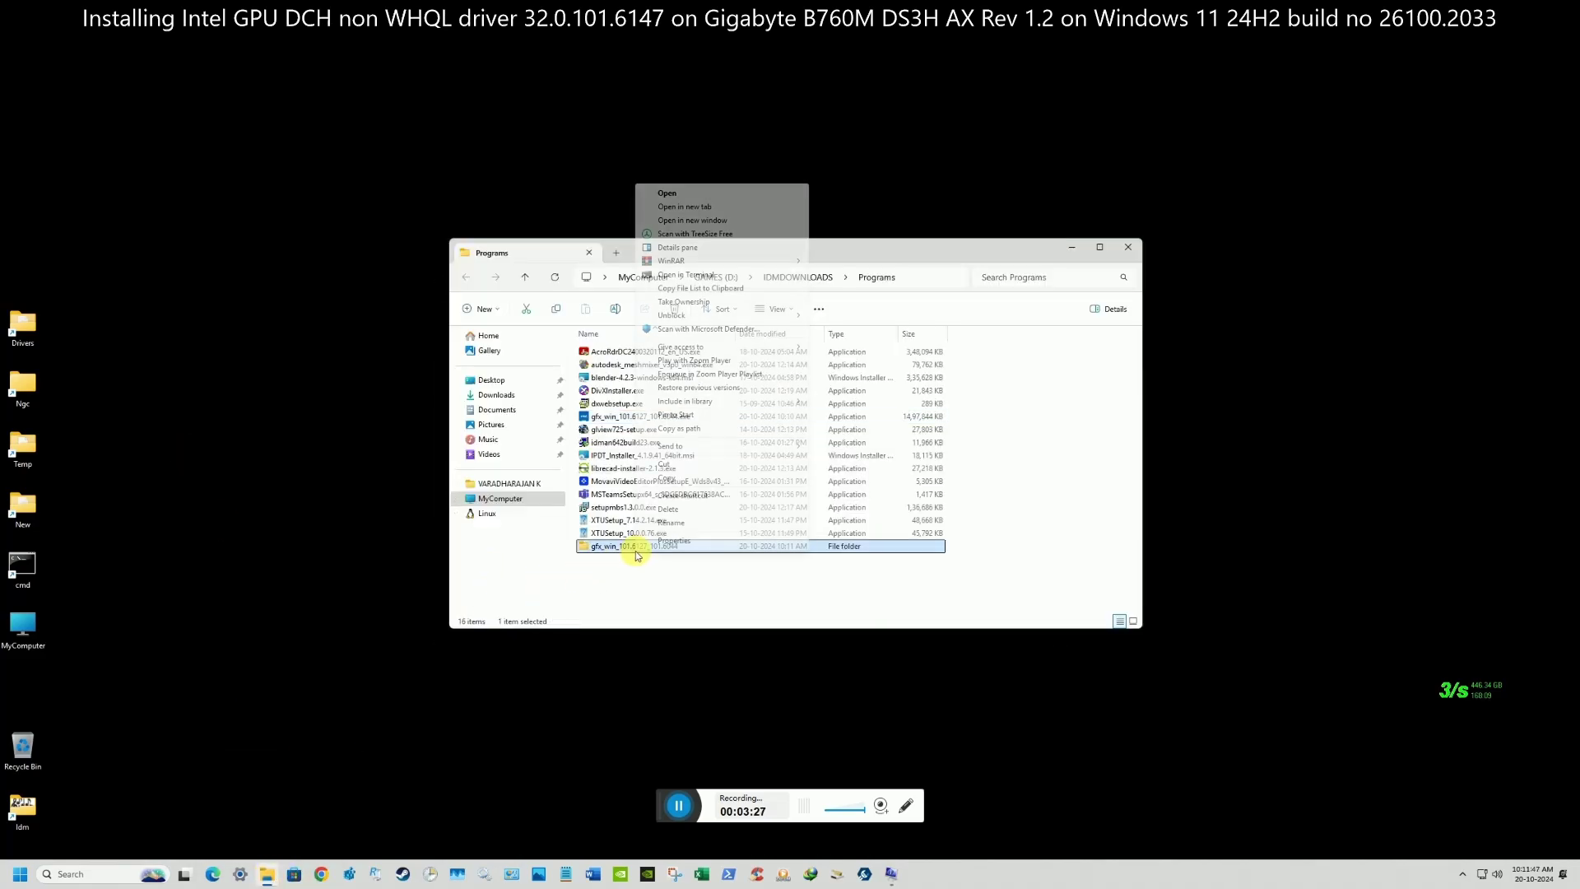
pyautogui.click(712, 195)
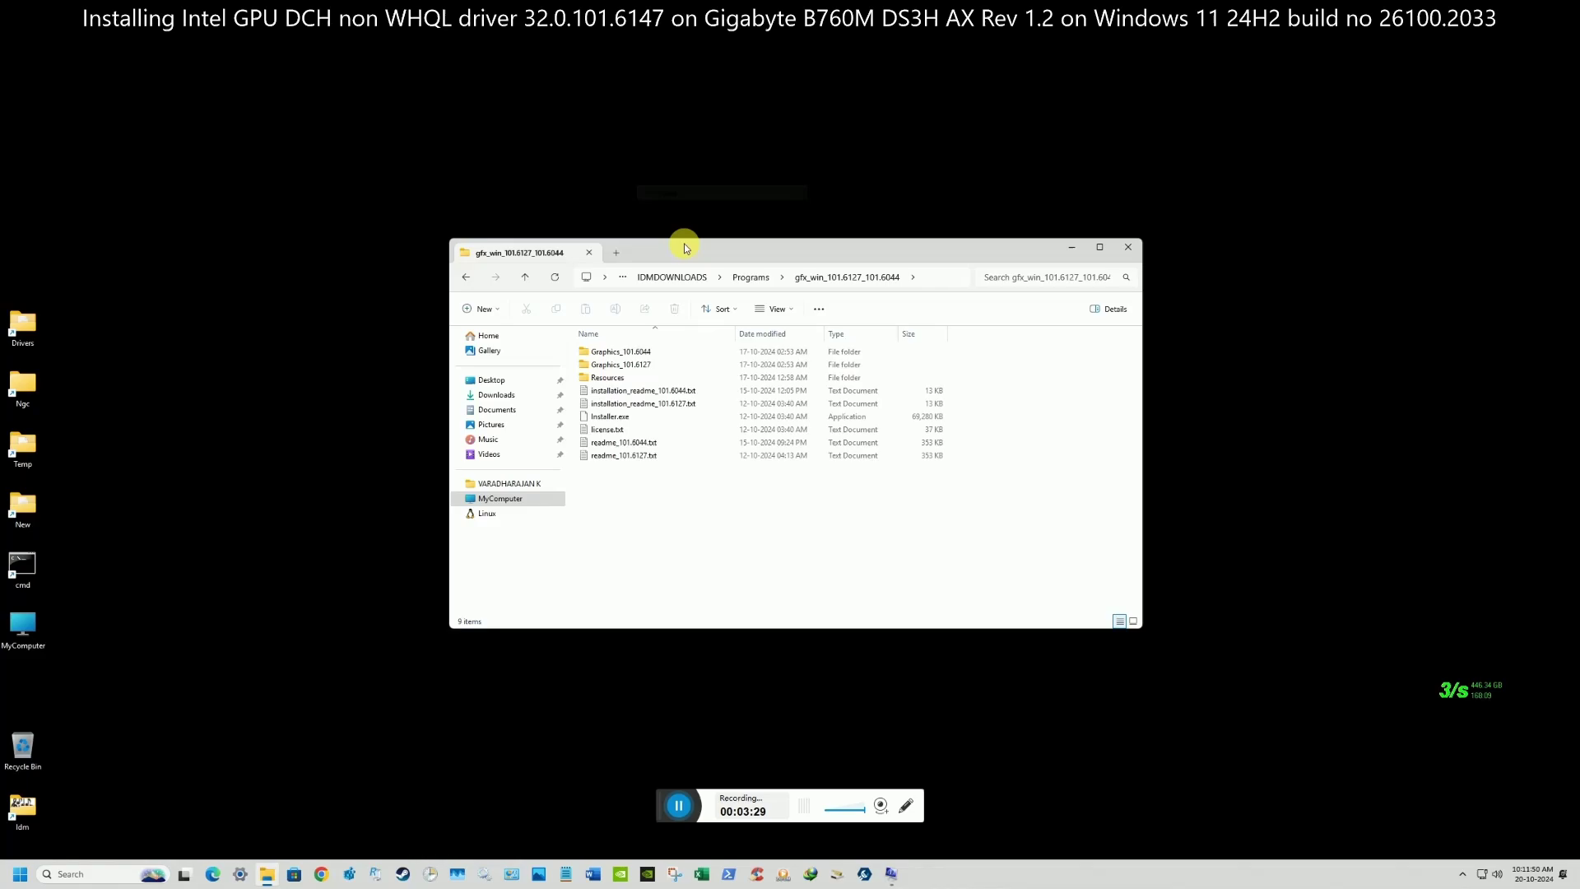
pyautogui.rightClick(624, 367)
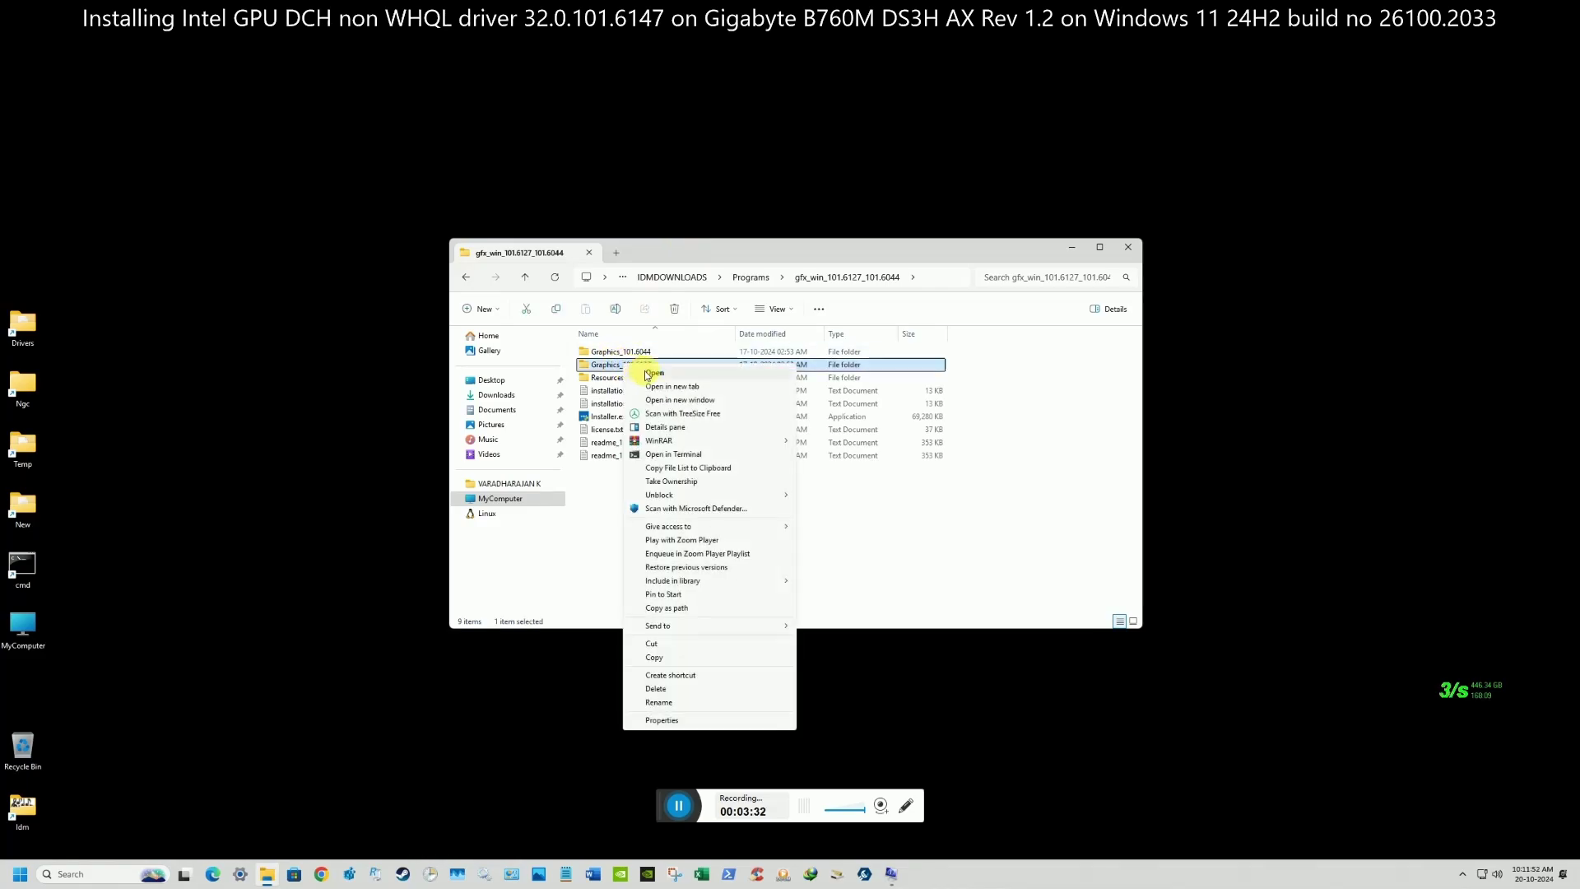
pyautogui.click(647, 375)
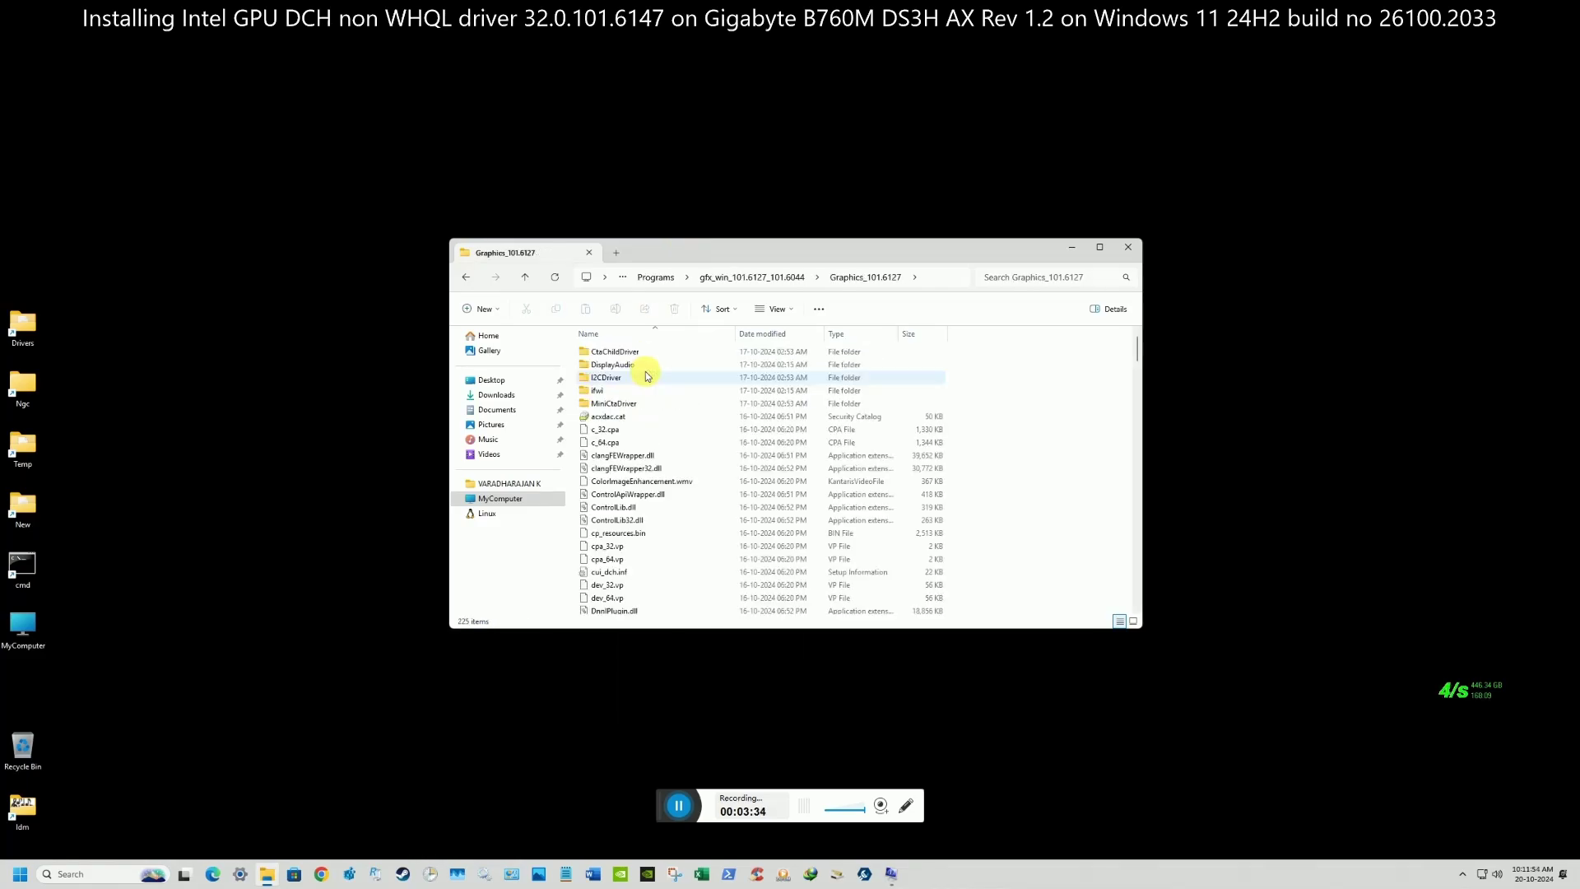
# - Copy the full path of the Graphics_101.6127 folder
pyautogui.scroll(-5, 691, 411)
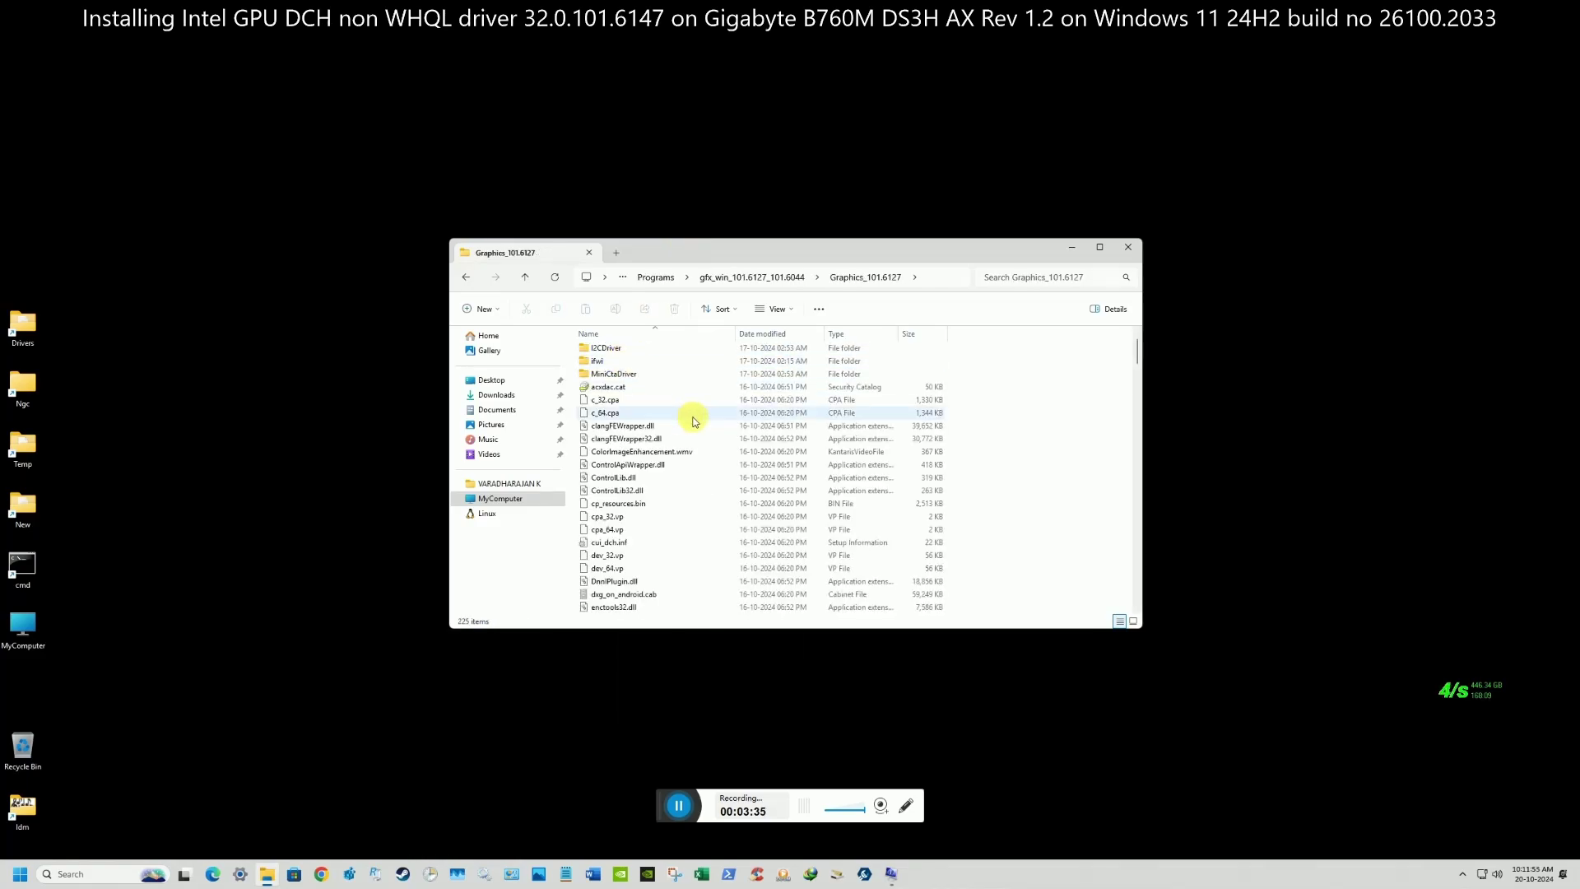
pyautogui.click(944, 275)
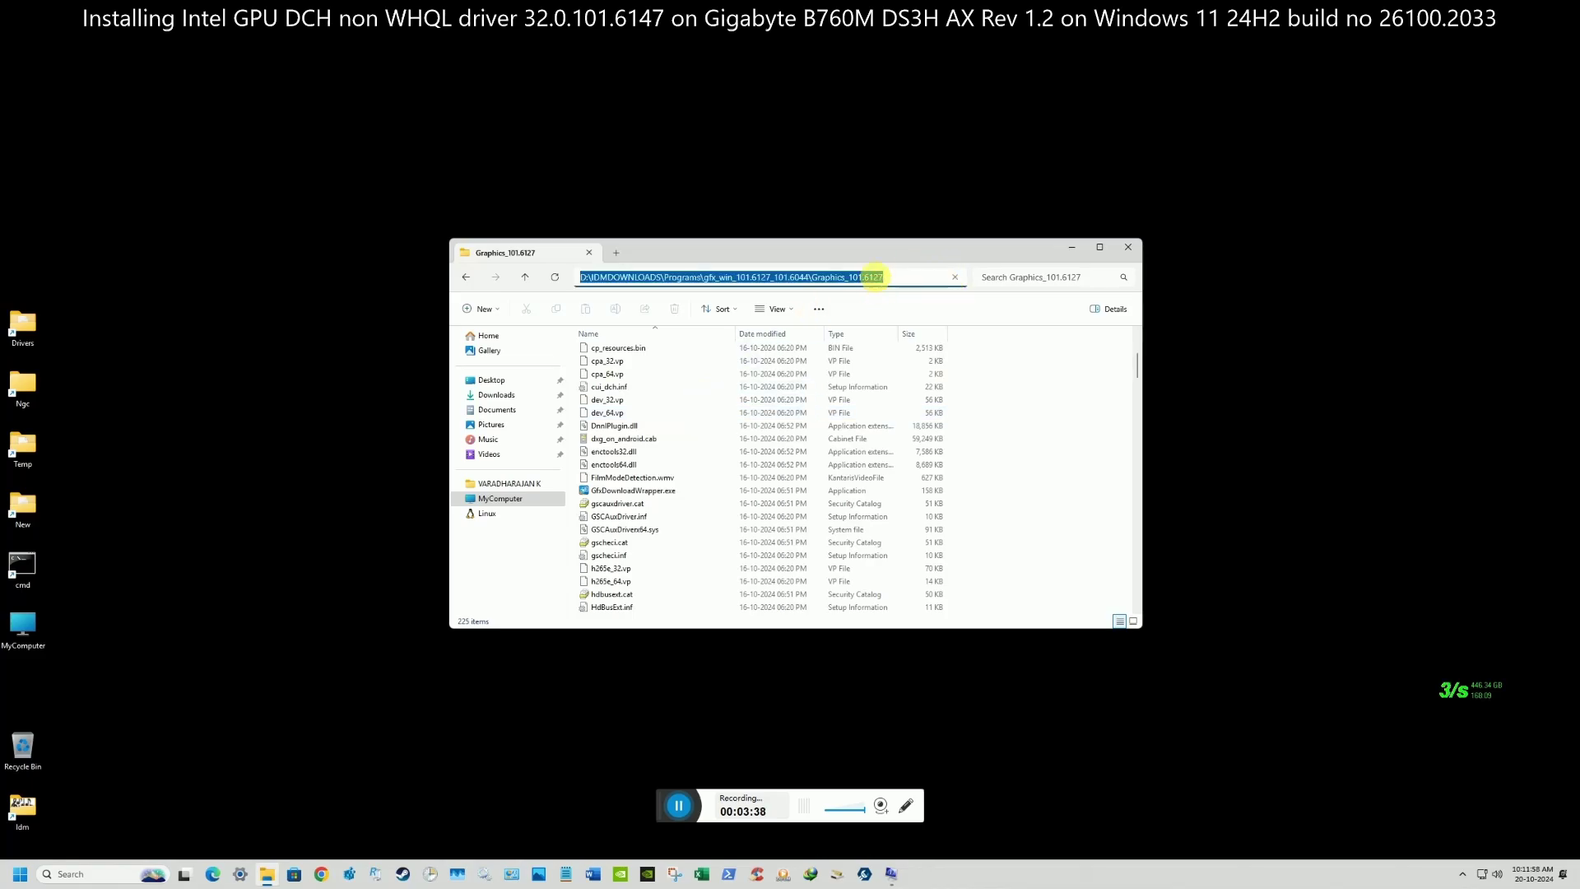
pyautogui.rightClick(877, 280)
pyautogui.click(895, 307)
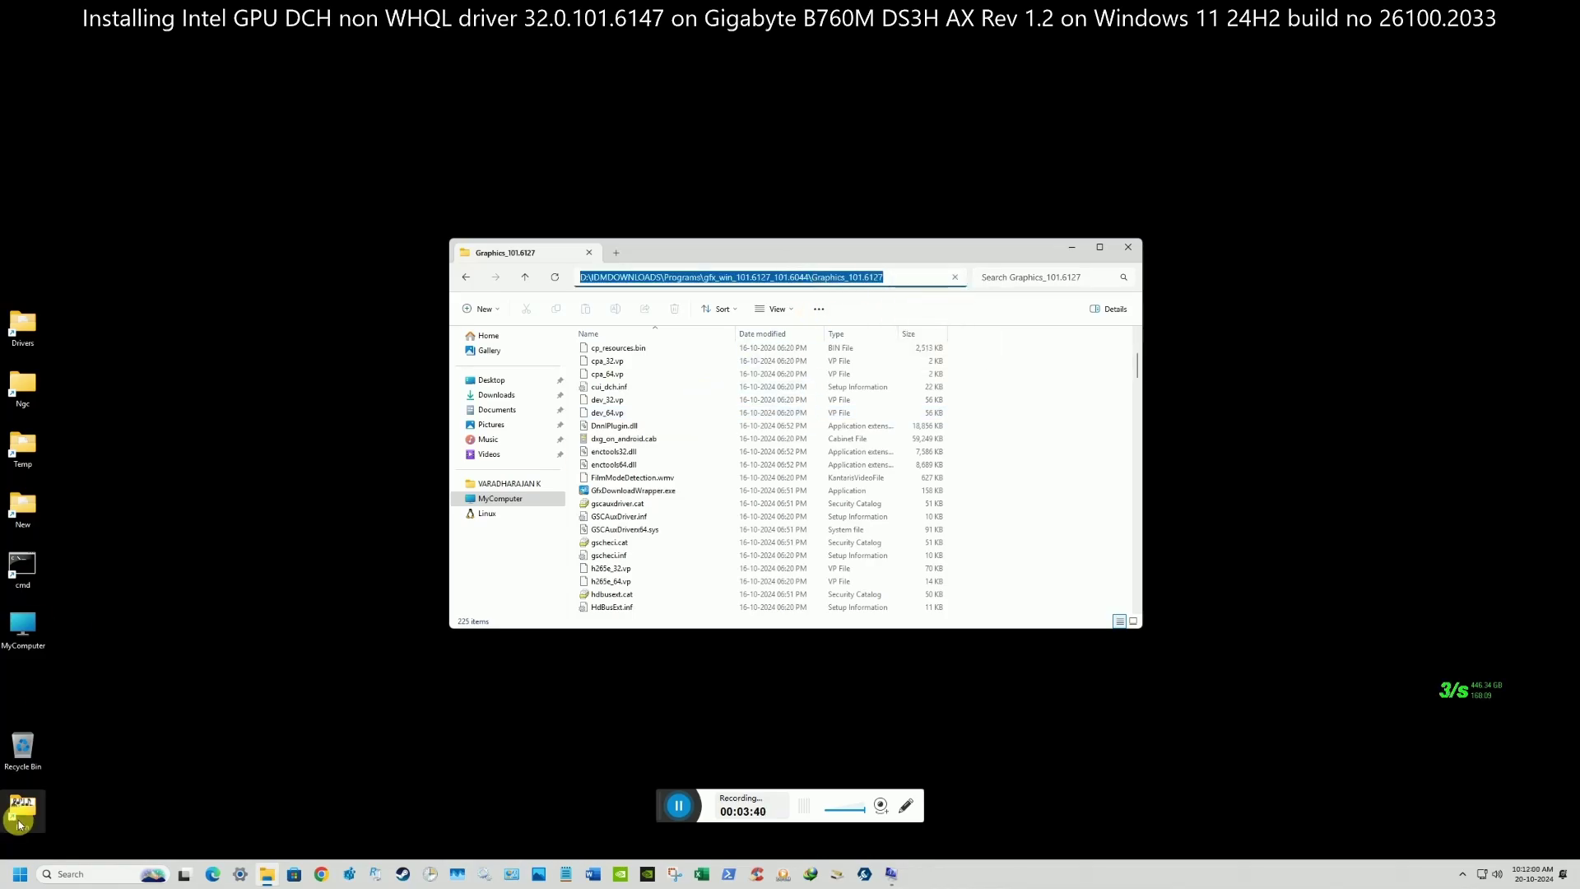
# - Open Device Manager and check the current driver date and version of the Intel(R) UHD Graphics 770 display adapter
pyautogui.click(75, 874)
pyautogui.write('de')
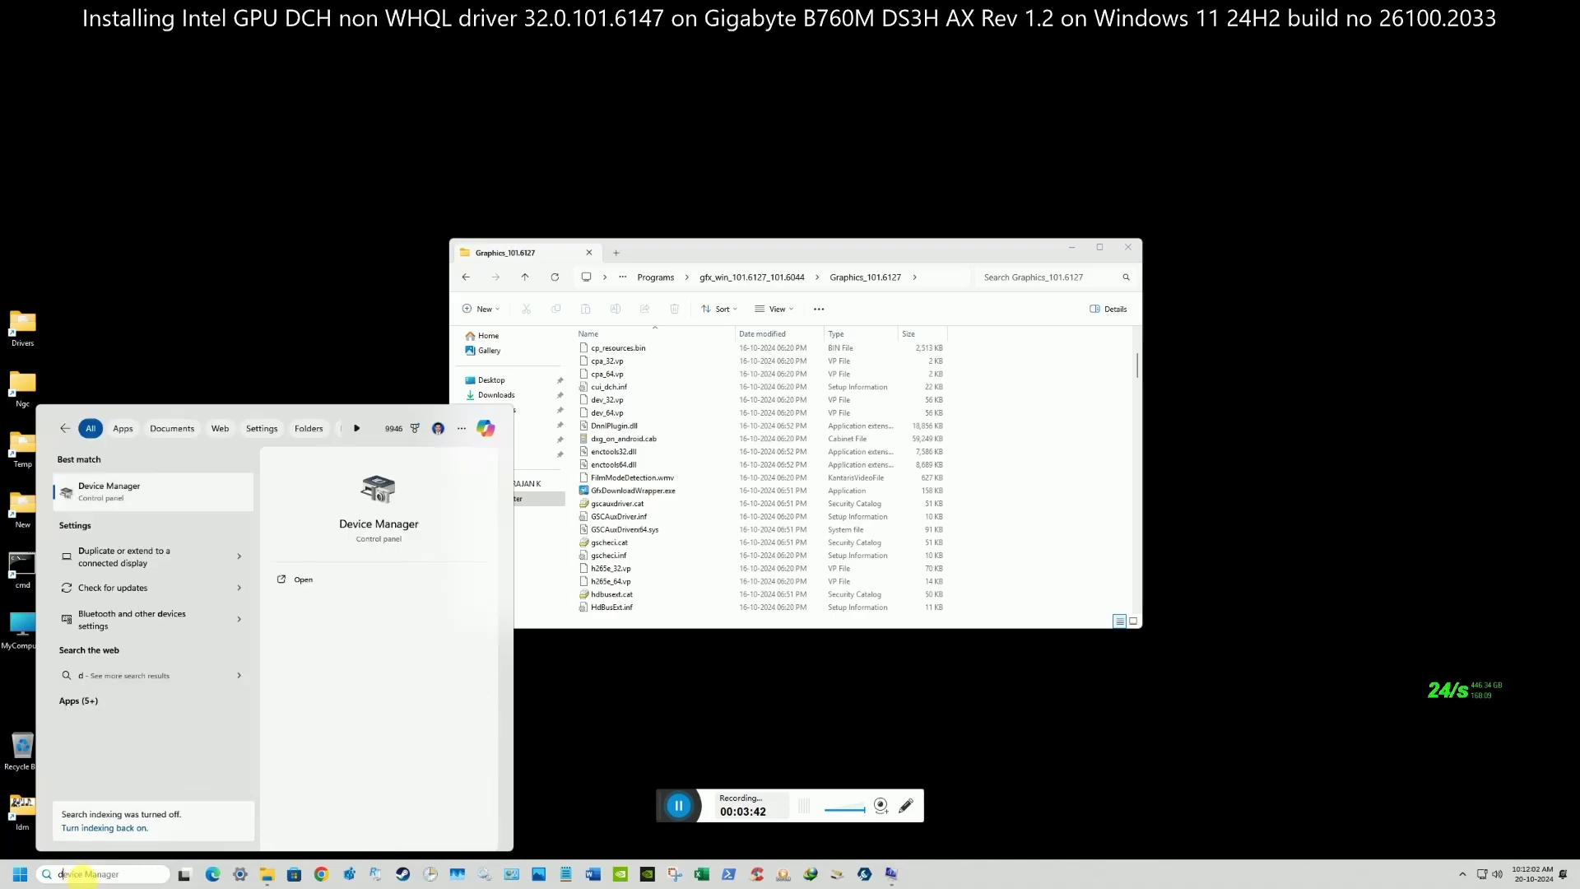
pyautogui.click(97, 491)
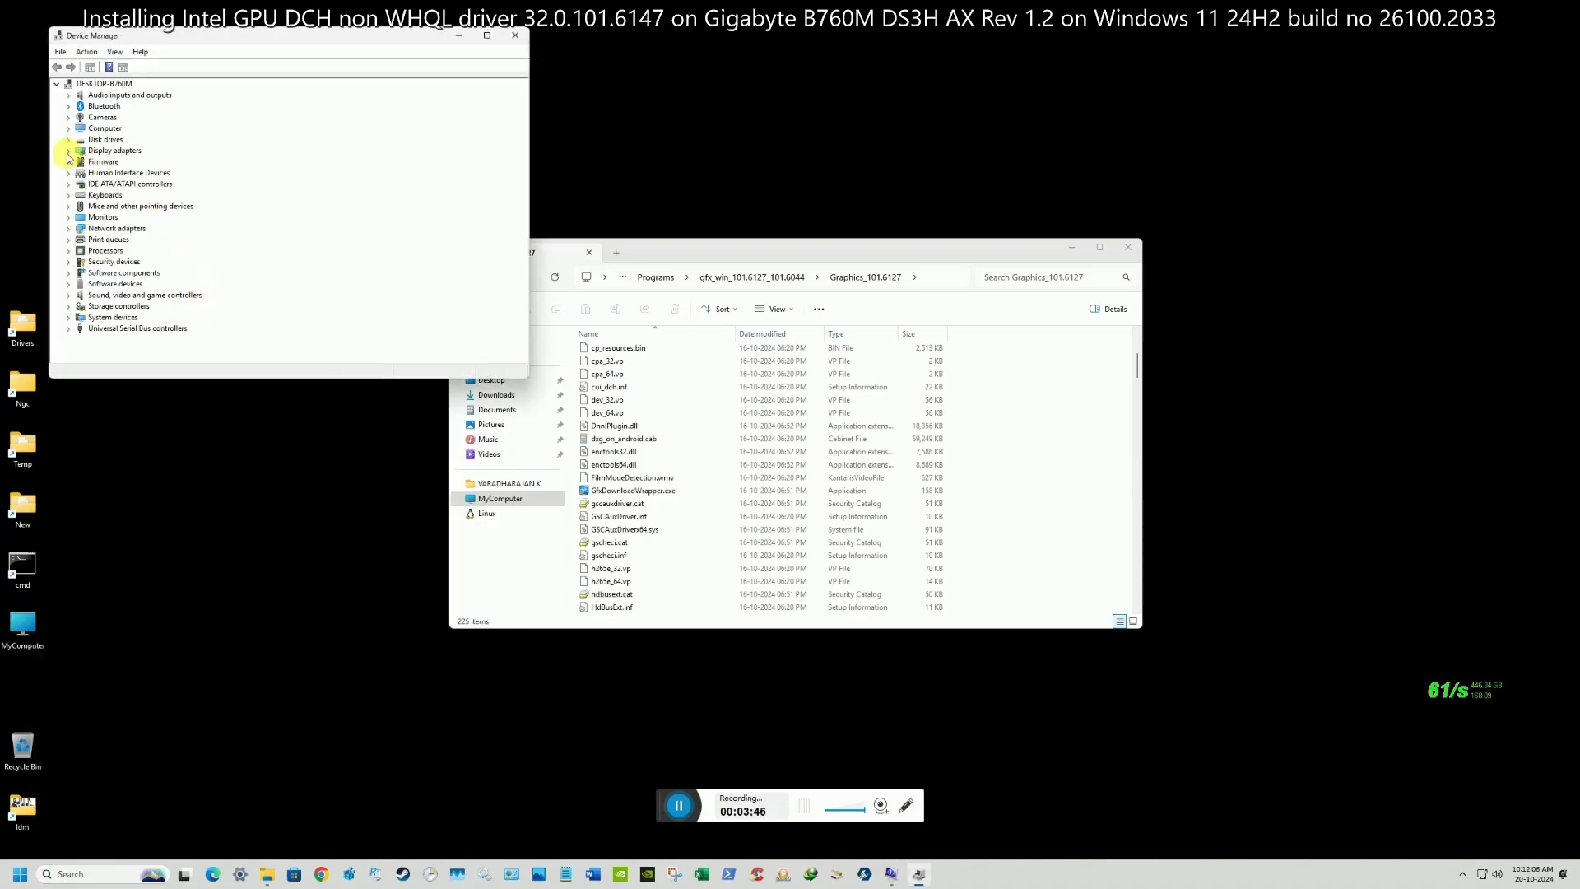
pyautogui.doubleClick(97, 151)
pyautogui.rightClick(167, 164)
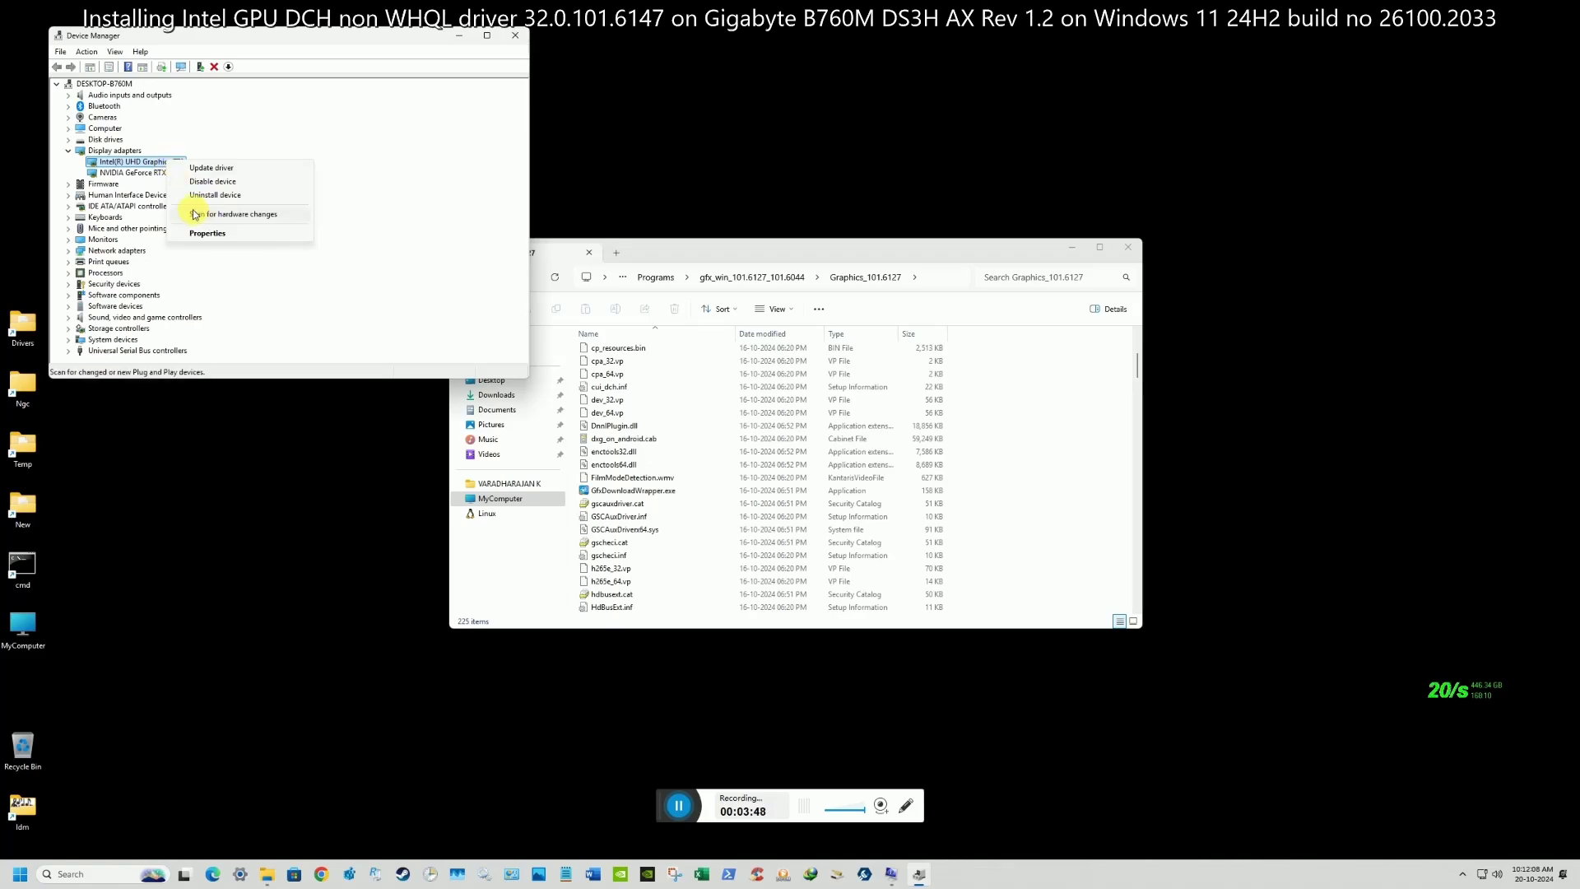
pyautogui.click(221, 234)
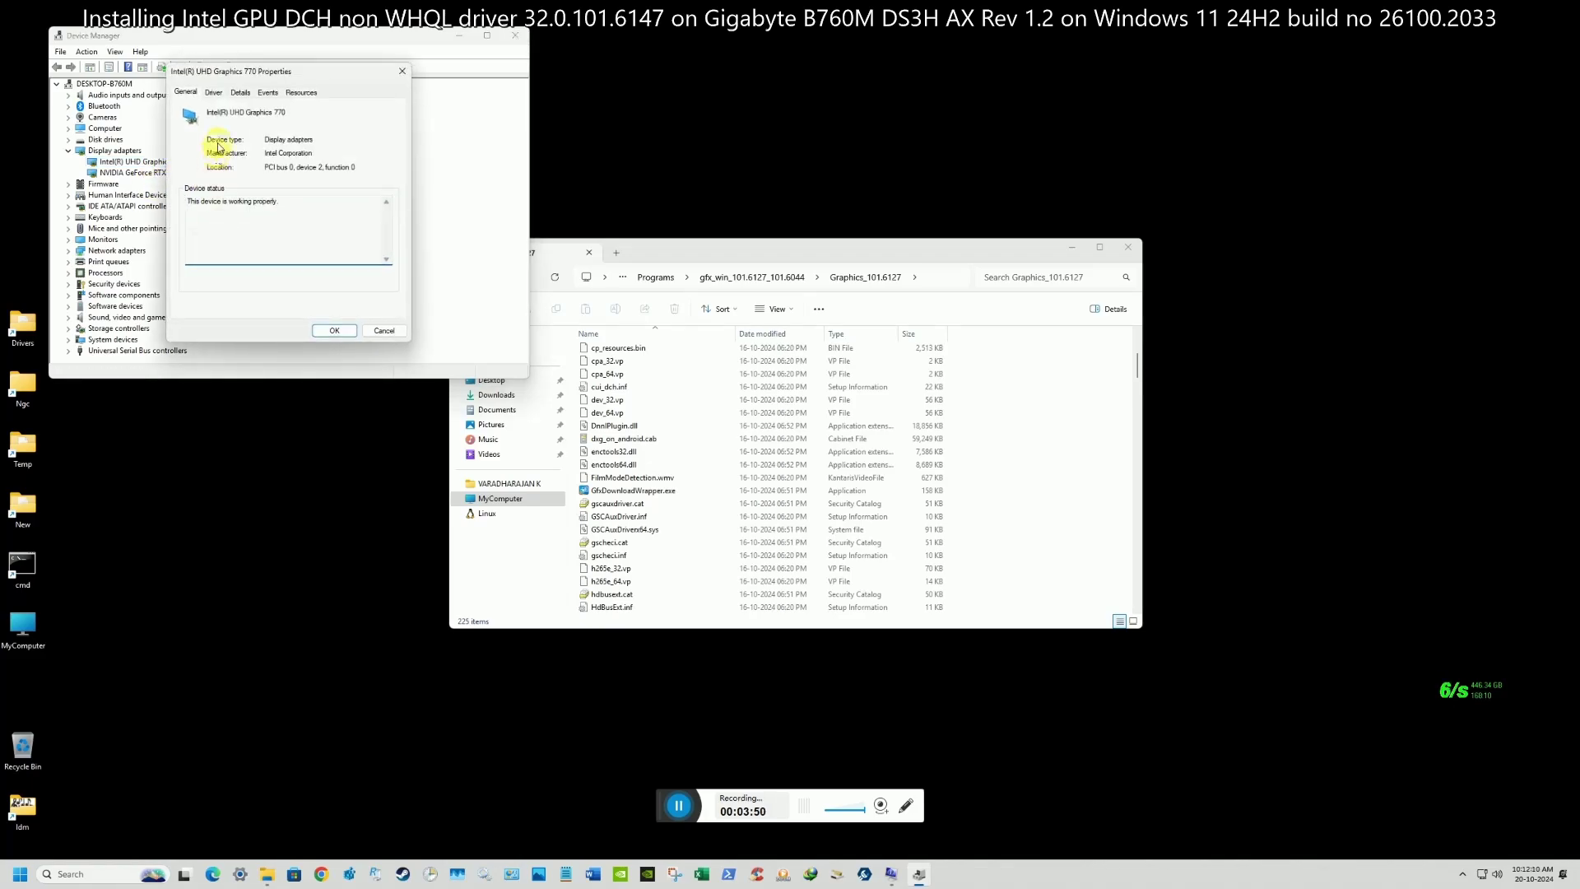
pyautogui.click(214, 93)
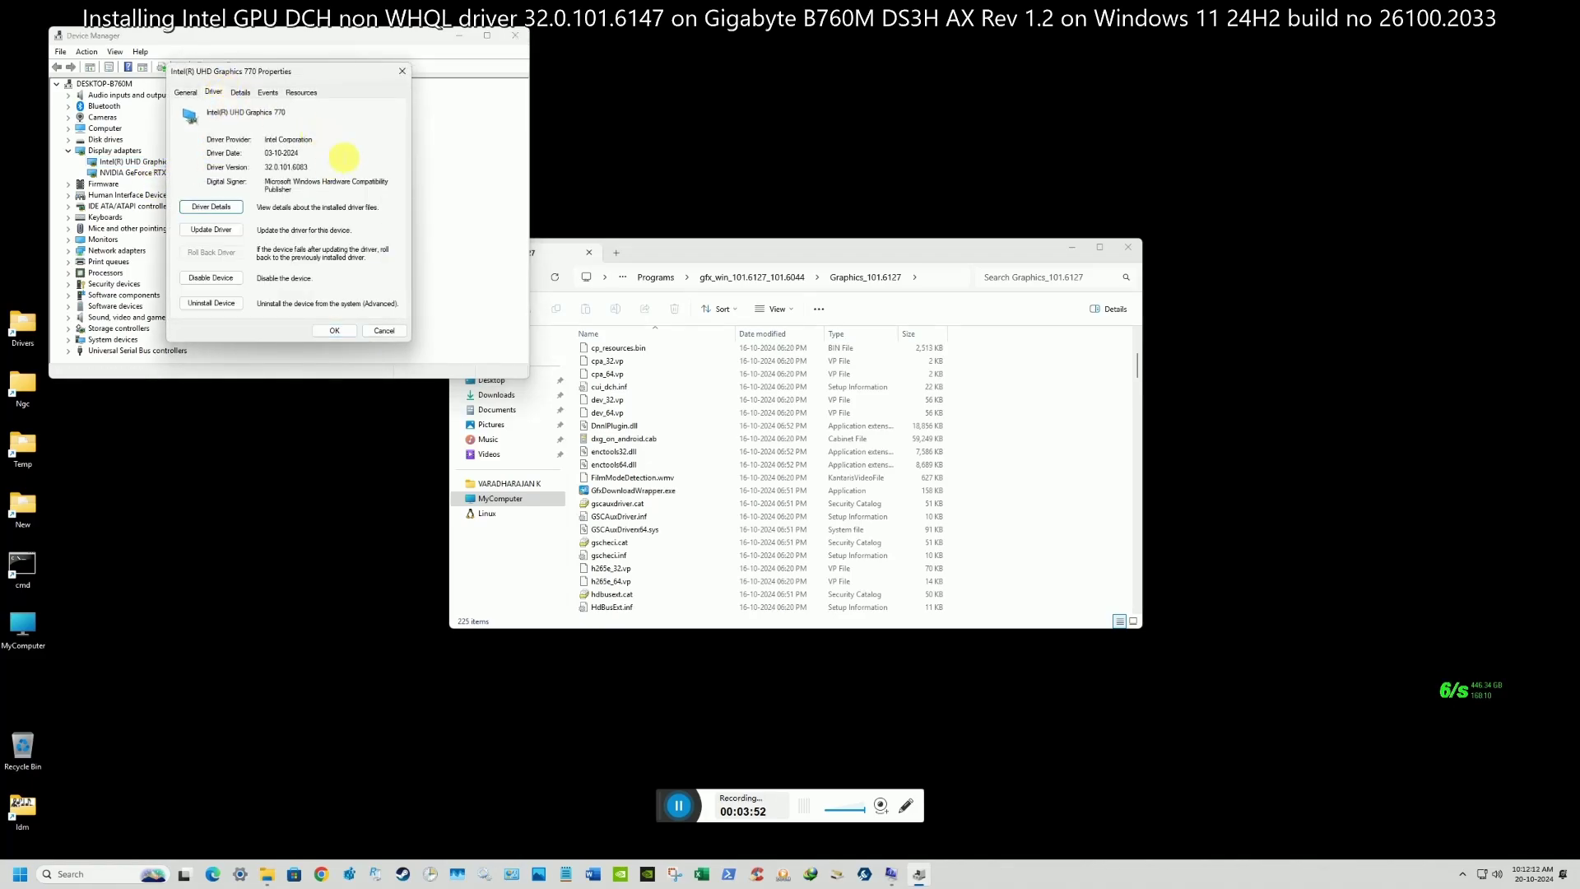
pyautogui.click(402, 71)
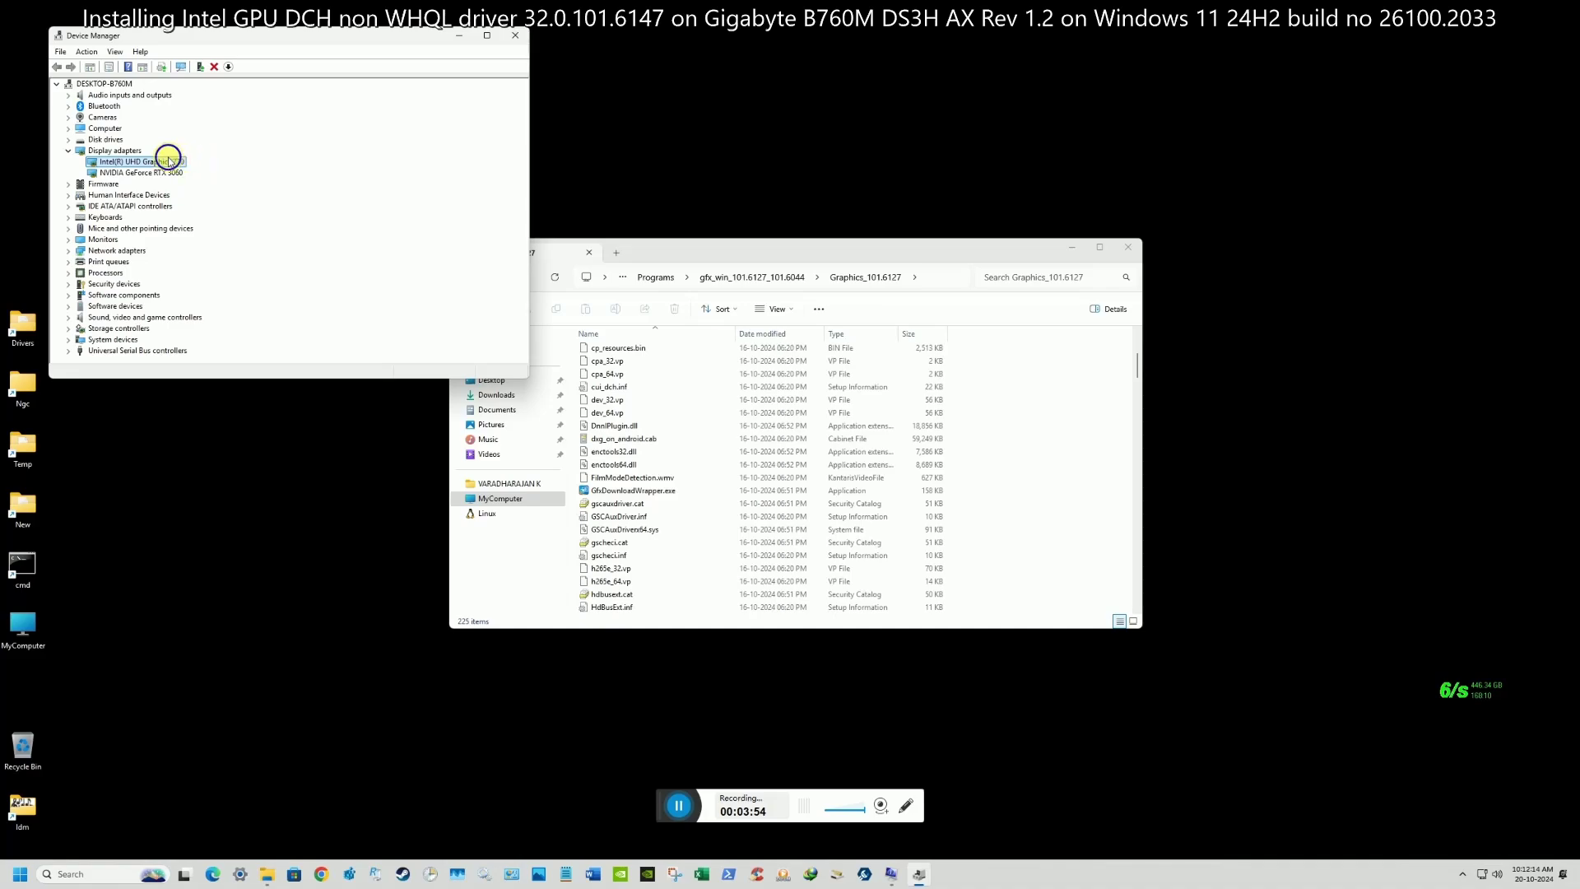
# - Begin a manual driver update for the Intel(R) UHD Graphics 770, using the copied Graphics_101.6127 folder path as the manufacturer's disk location
pyautogui.rightClick(175, 159)
pyautogui.click(183, 168)
pyautogui.click(202, 240)
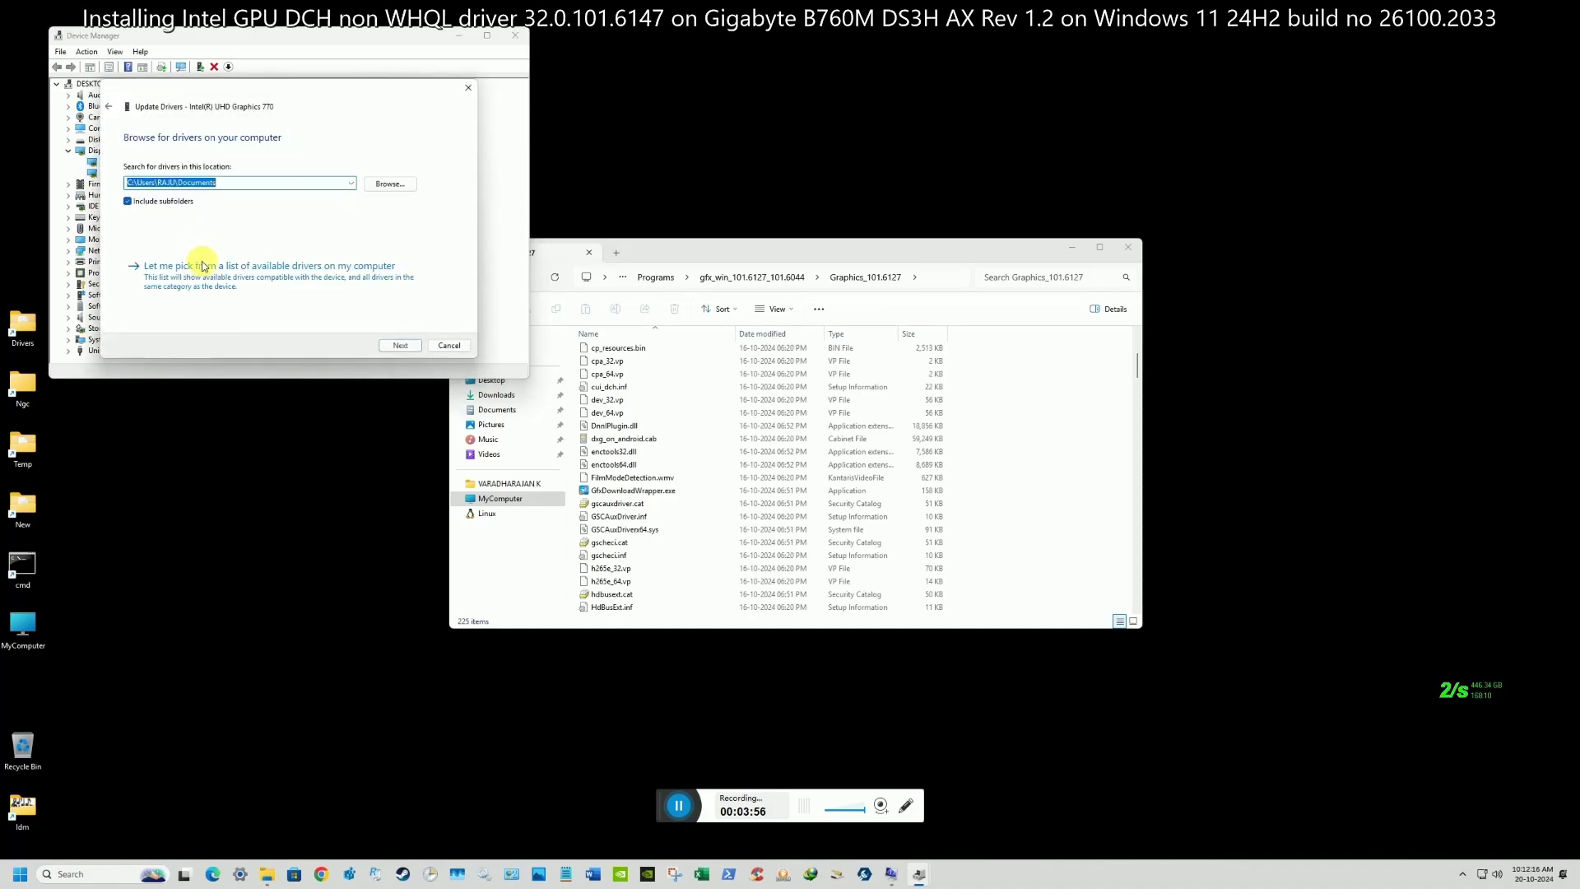
pyautogui.click(205, 260)
pyautogui.click(430, 298)
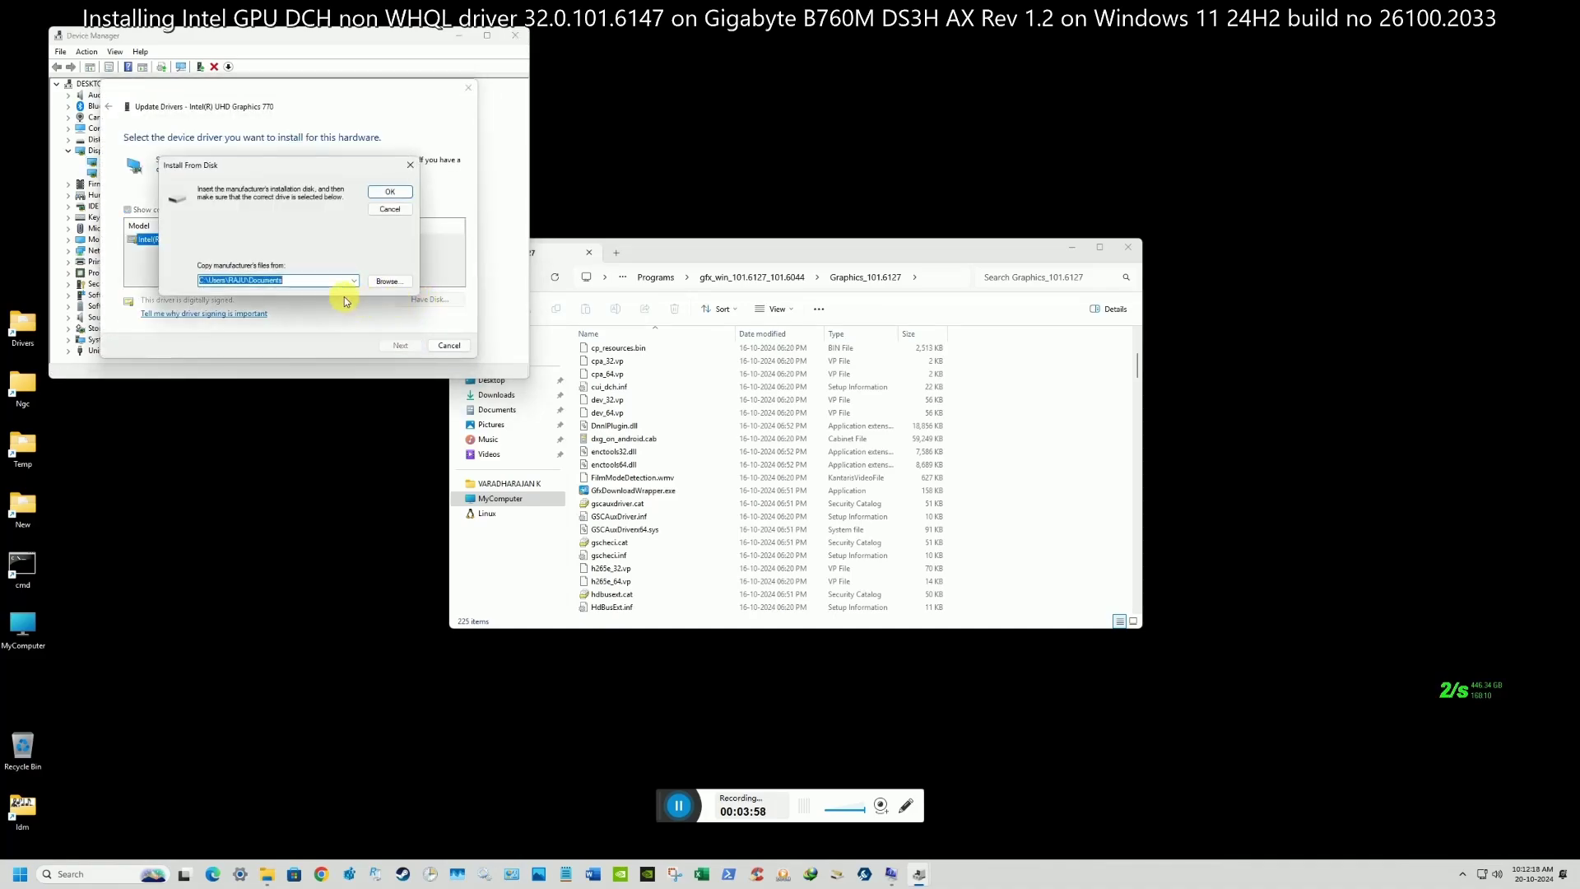
pyautogui.rightClick(337, 281)
pyautogui.click(359, 322)
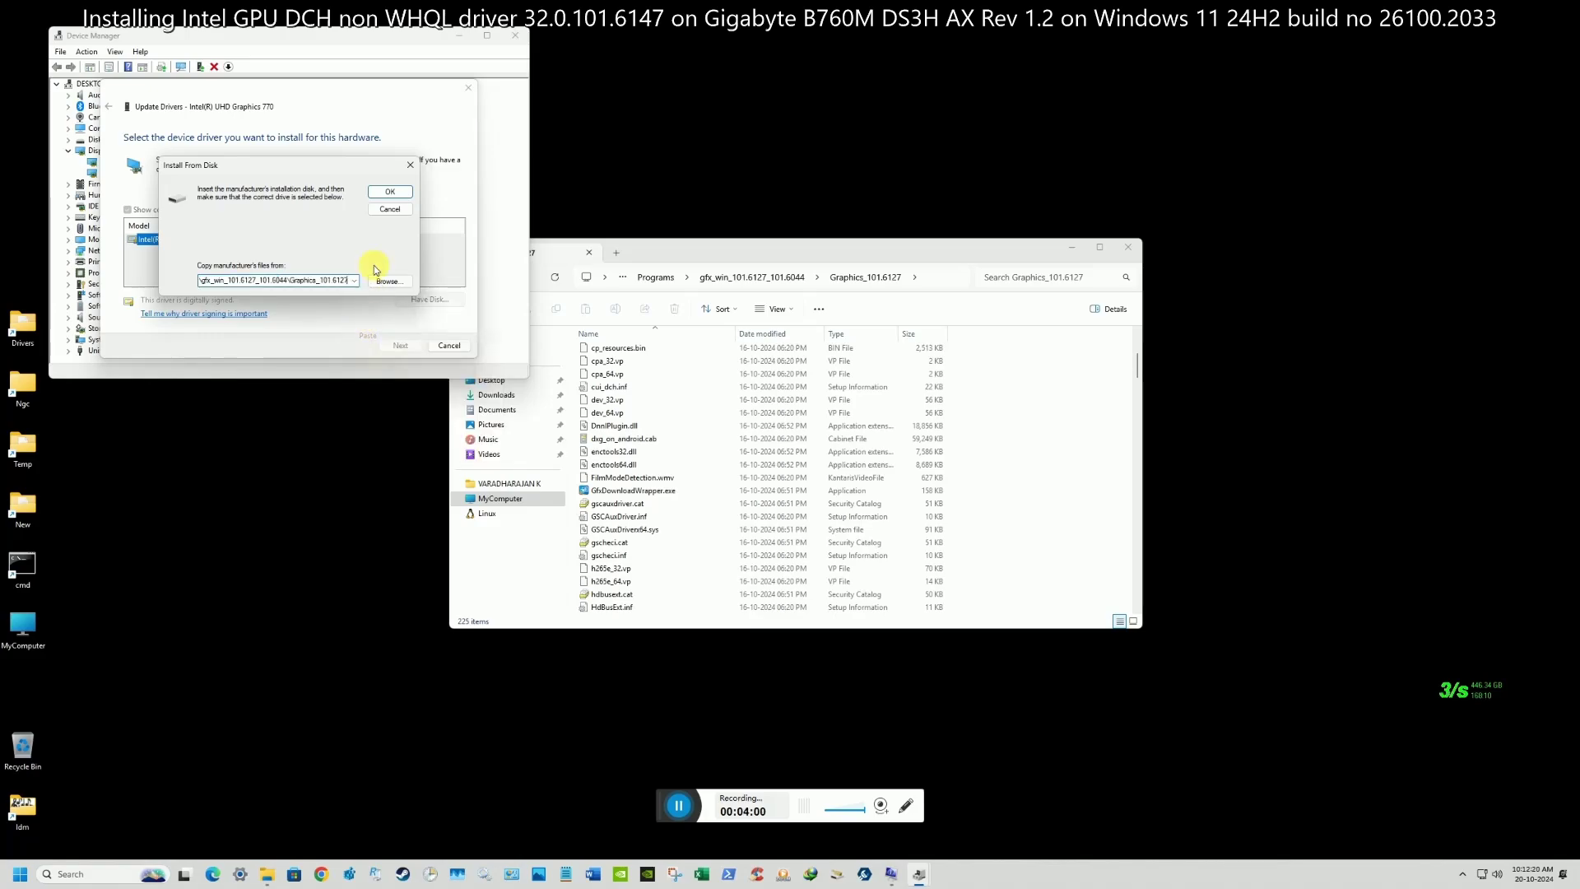
pyautogui.click(400, 193)
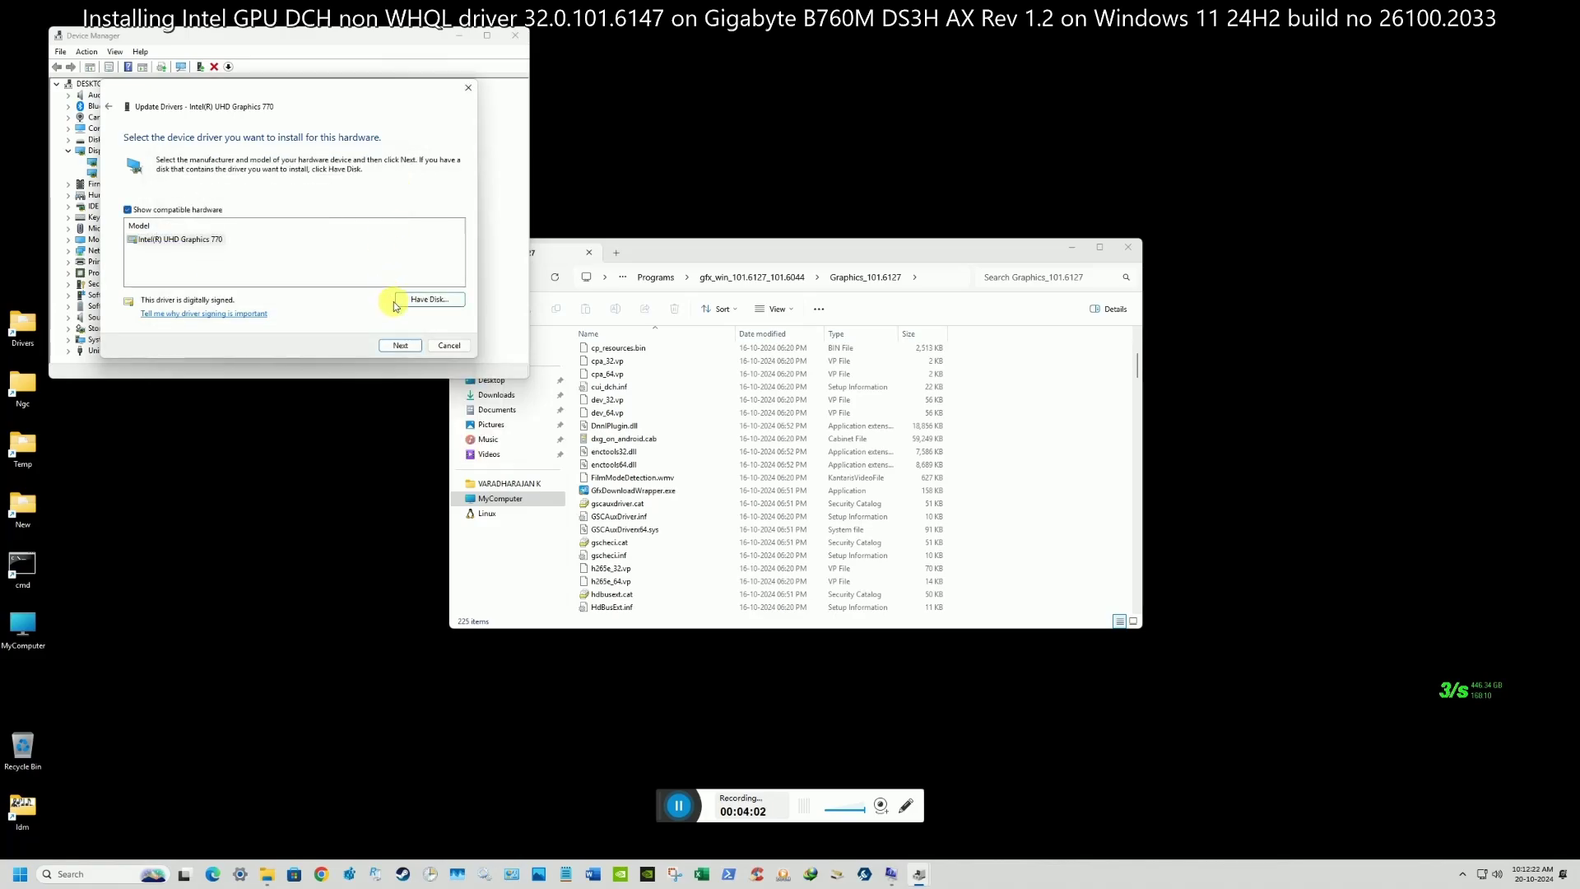
# - Install the Intel(R) UHD Graphics 770 driver, minimizing the Graphics_101.6127 folder window meanwhile, and close the update wizard once it finishes
pyautogui.click(401, 345)
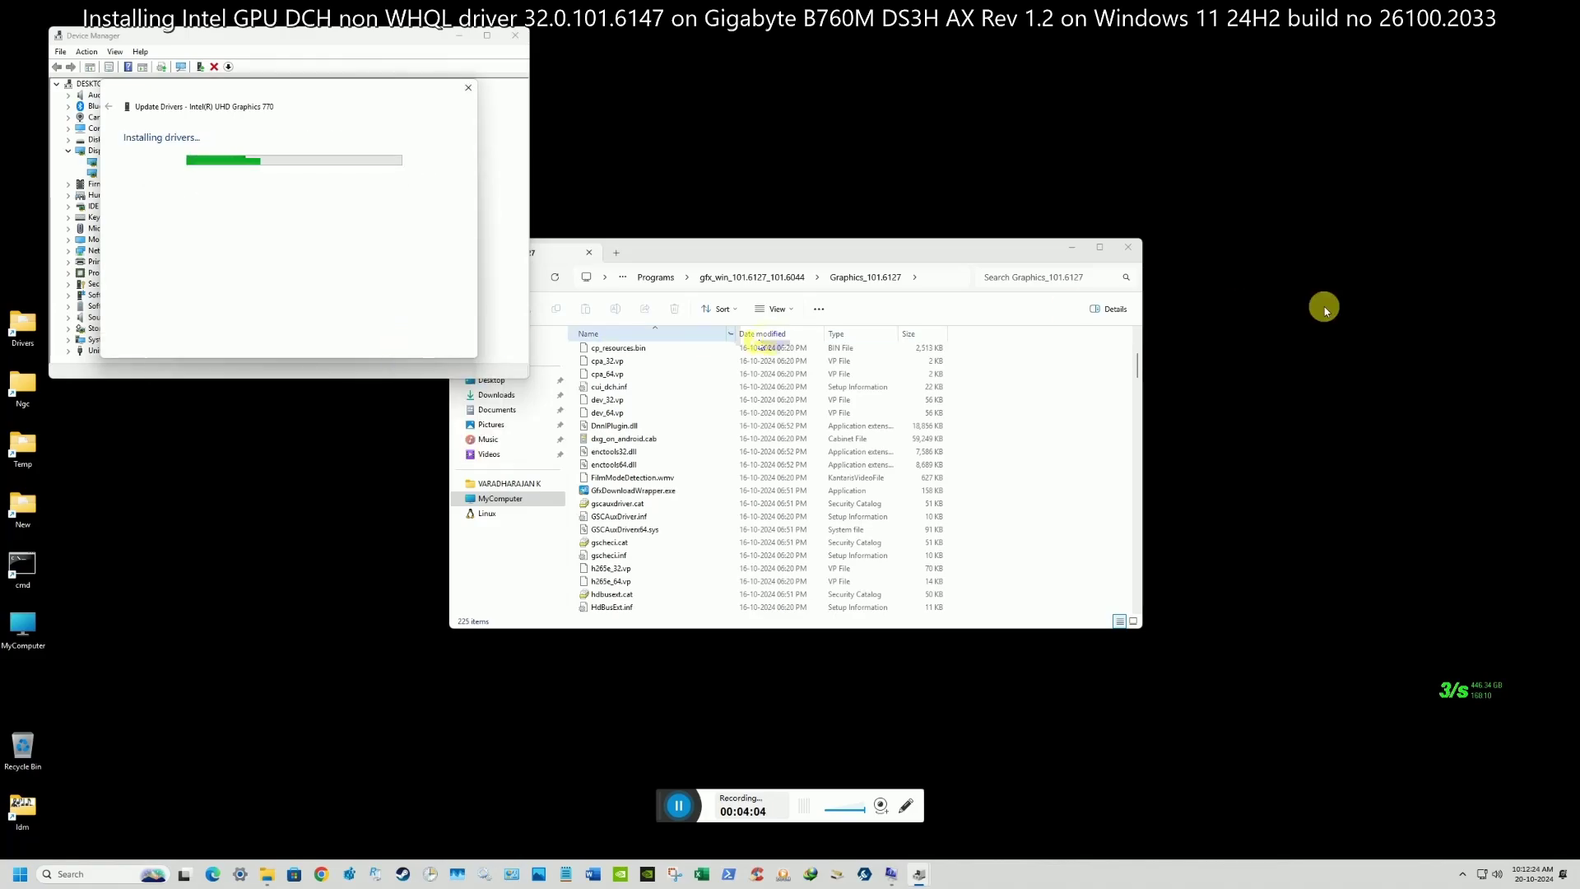
pyautogui.click(1070, 253)
pyautogui.click(1069, 254)
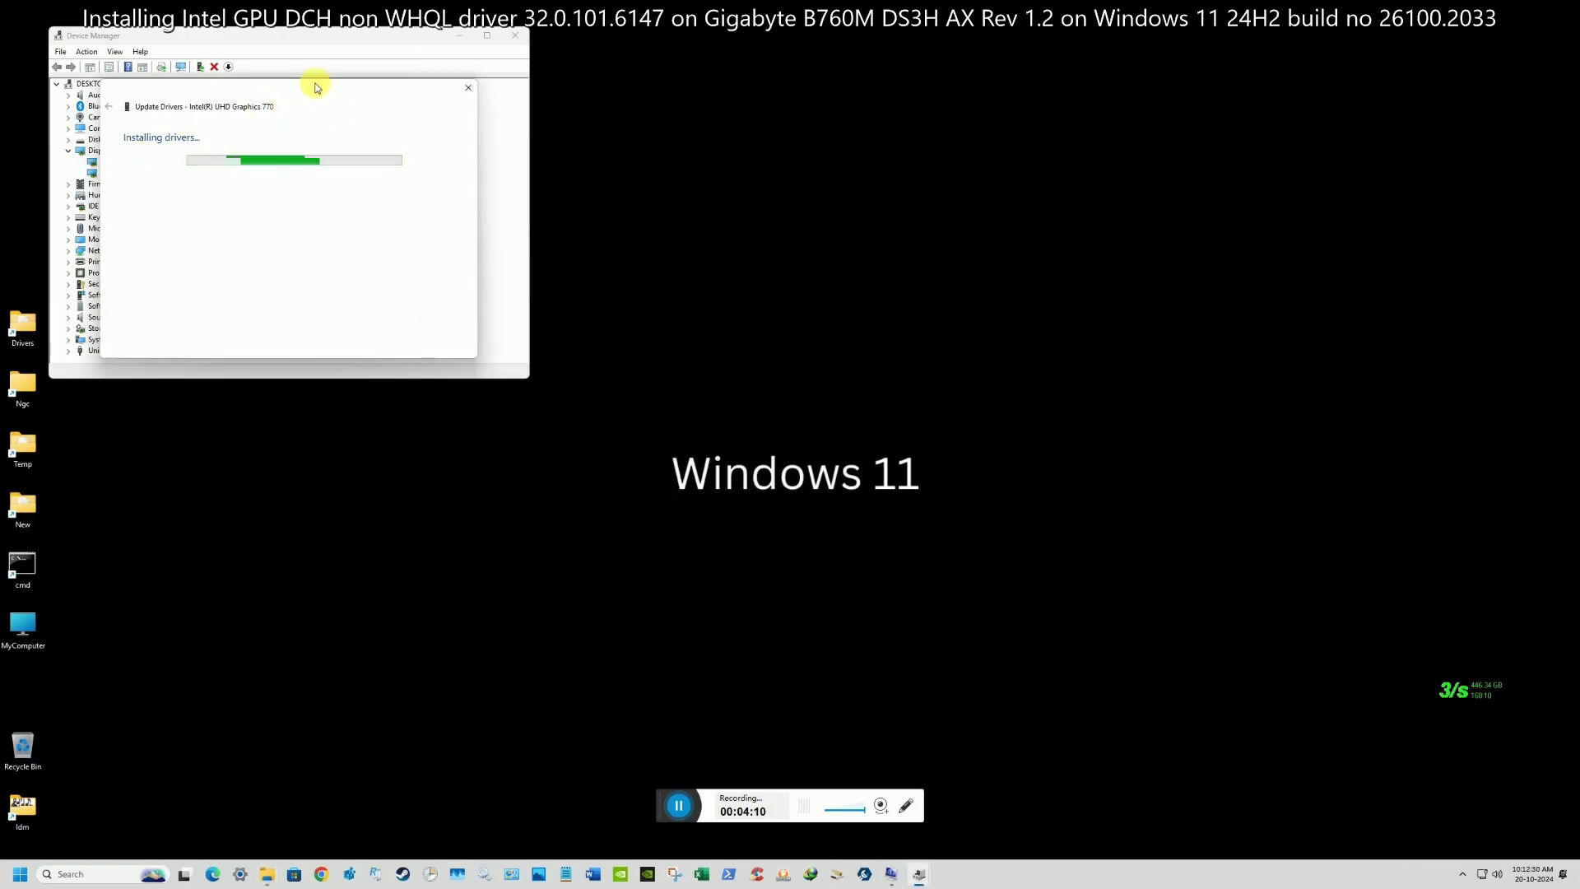
pyautogui.moveTo(314, 82); pyautogui.dragTo(452, 79)
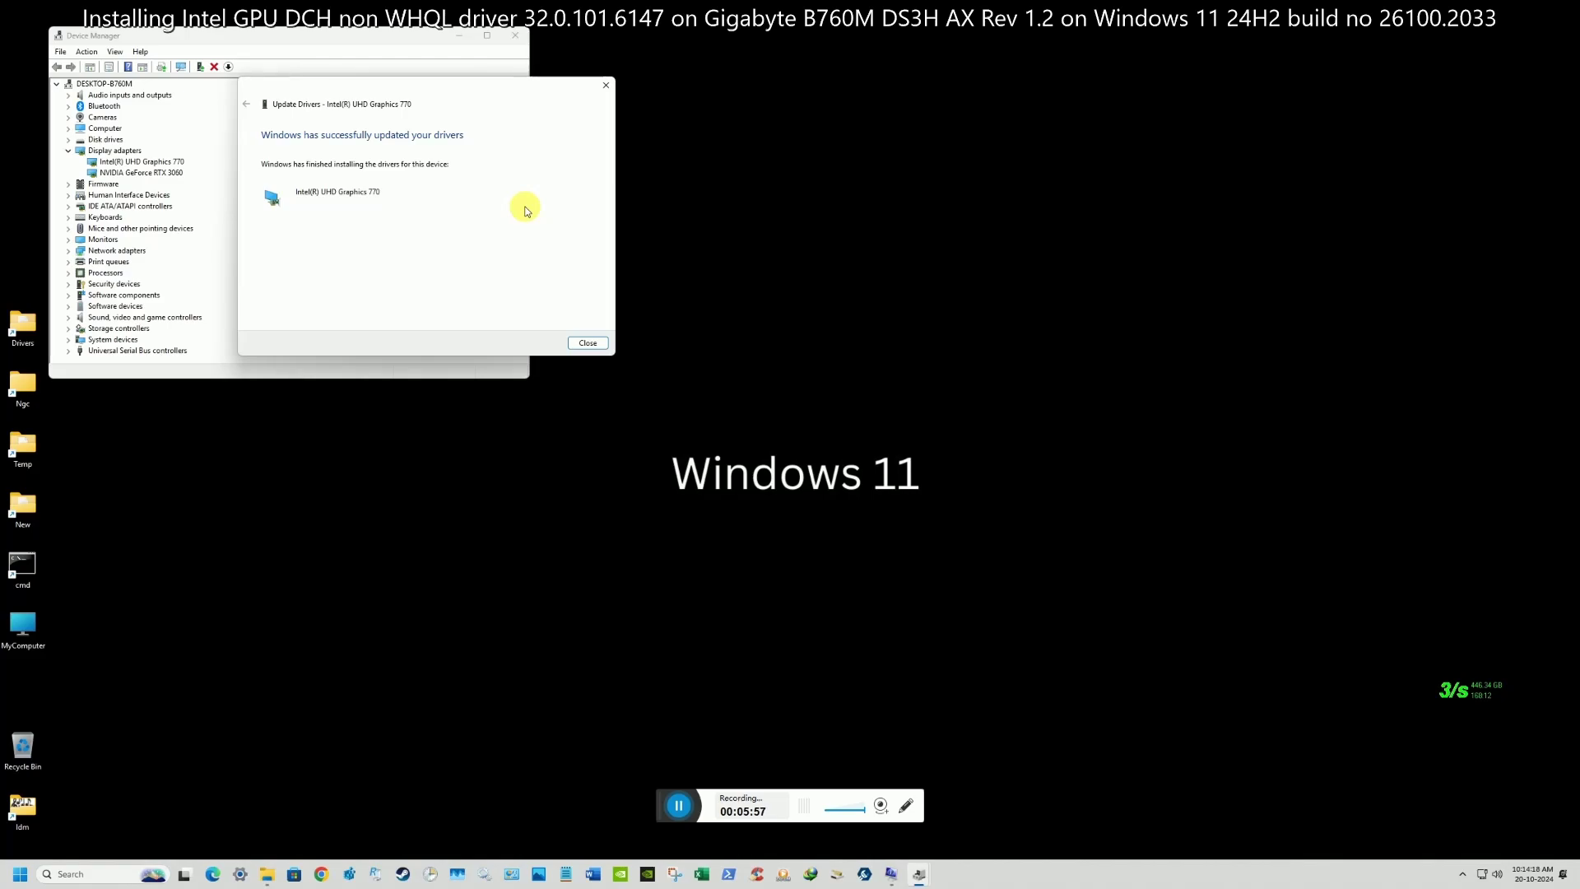
pyautogui.click(589, 342)
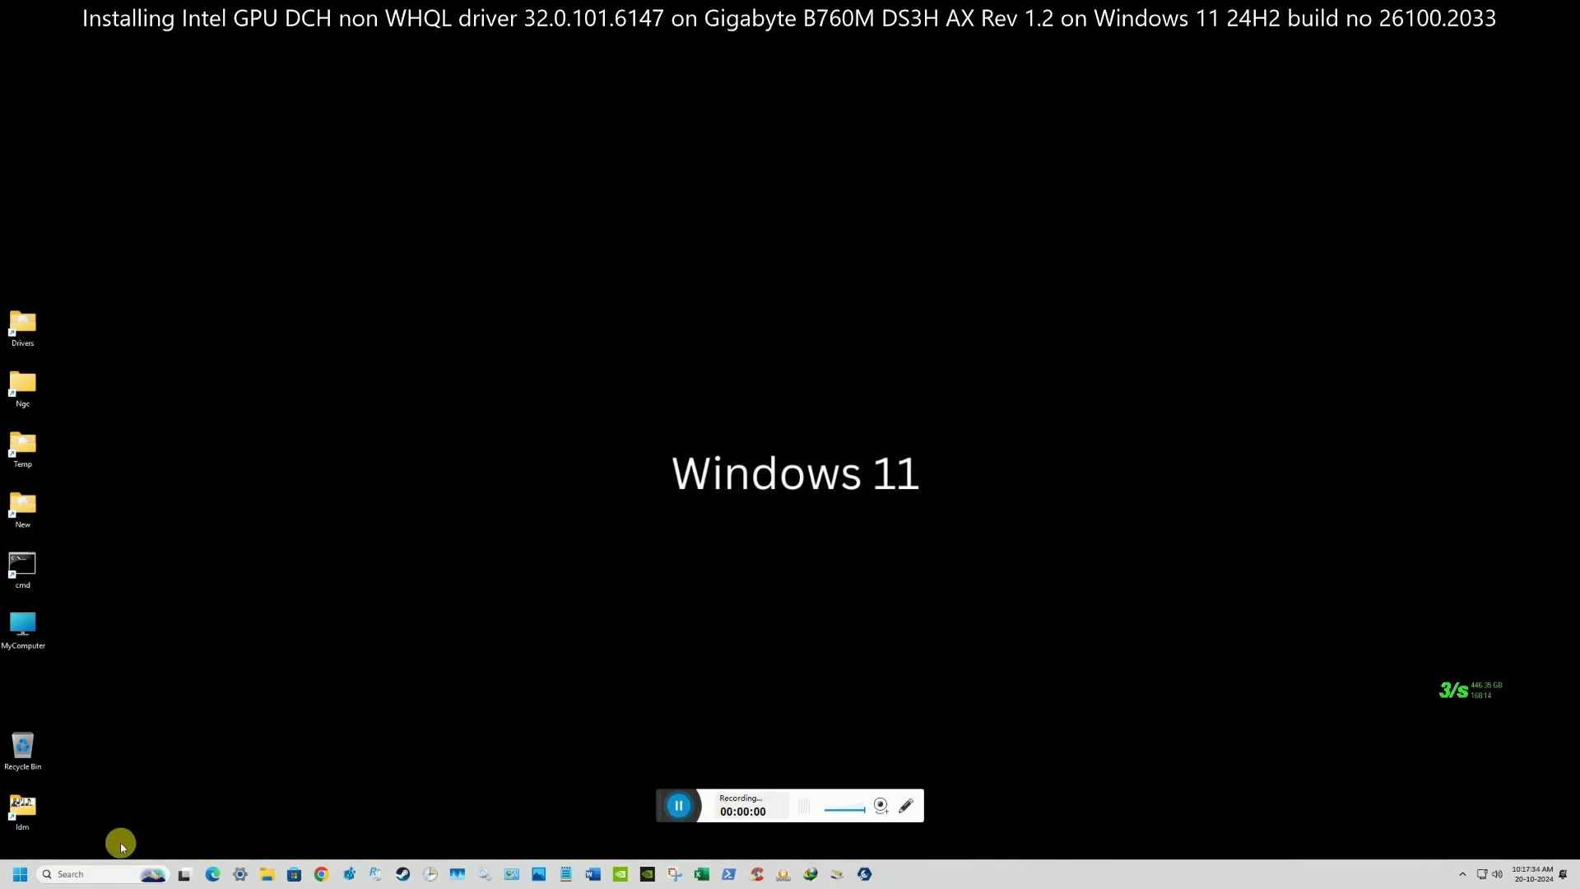
# - Reopen Device Manager, verify the Intel(R) UHD Graphics 770's installed driver version in its properties, and close Device Manager
pyautogui.click(105, 870)
pyautogui.write('de')
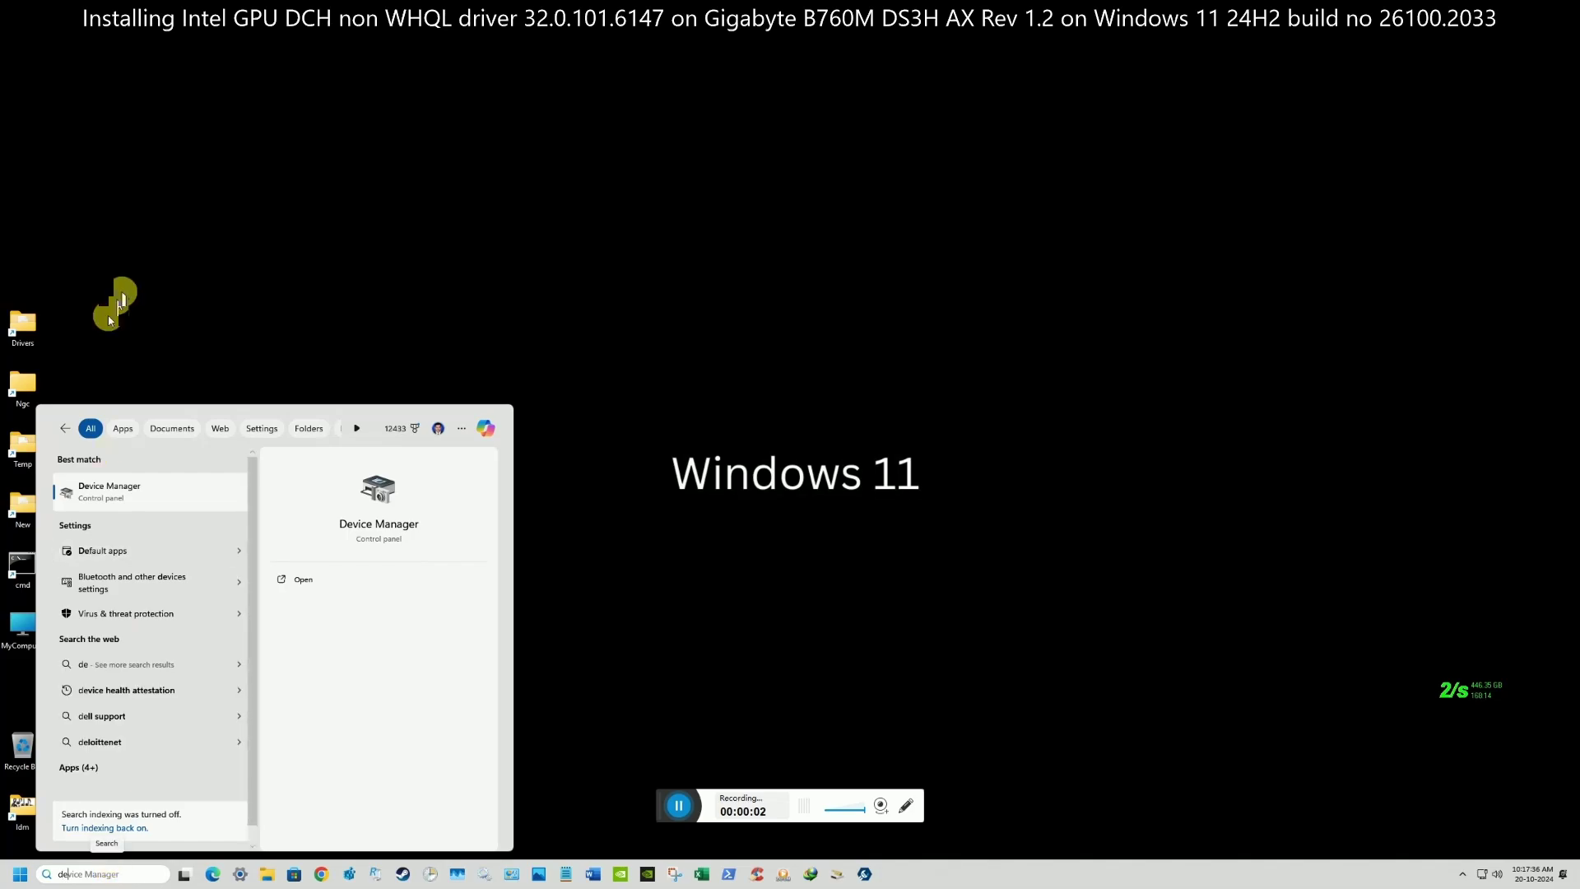
pyautogui.click(115, 492)
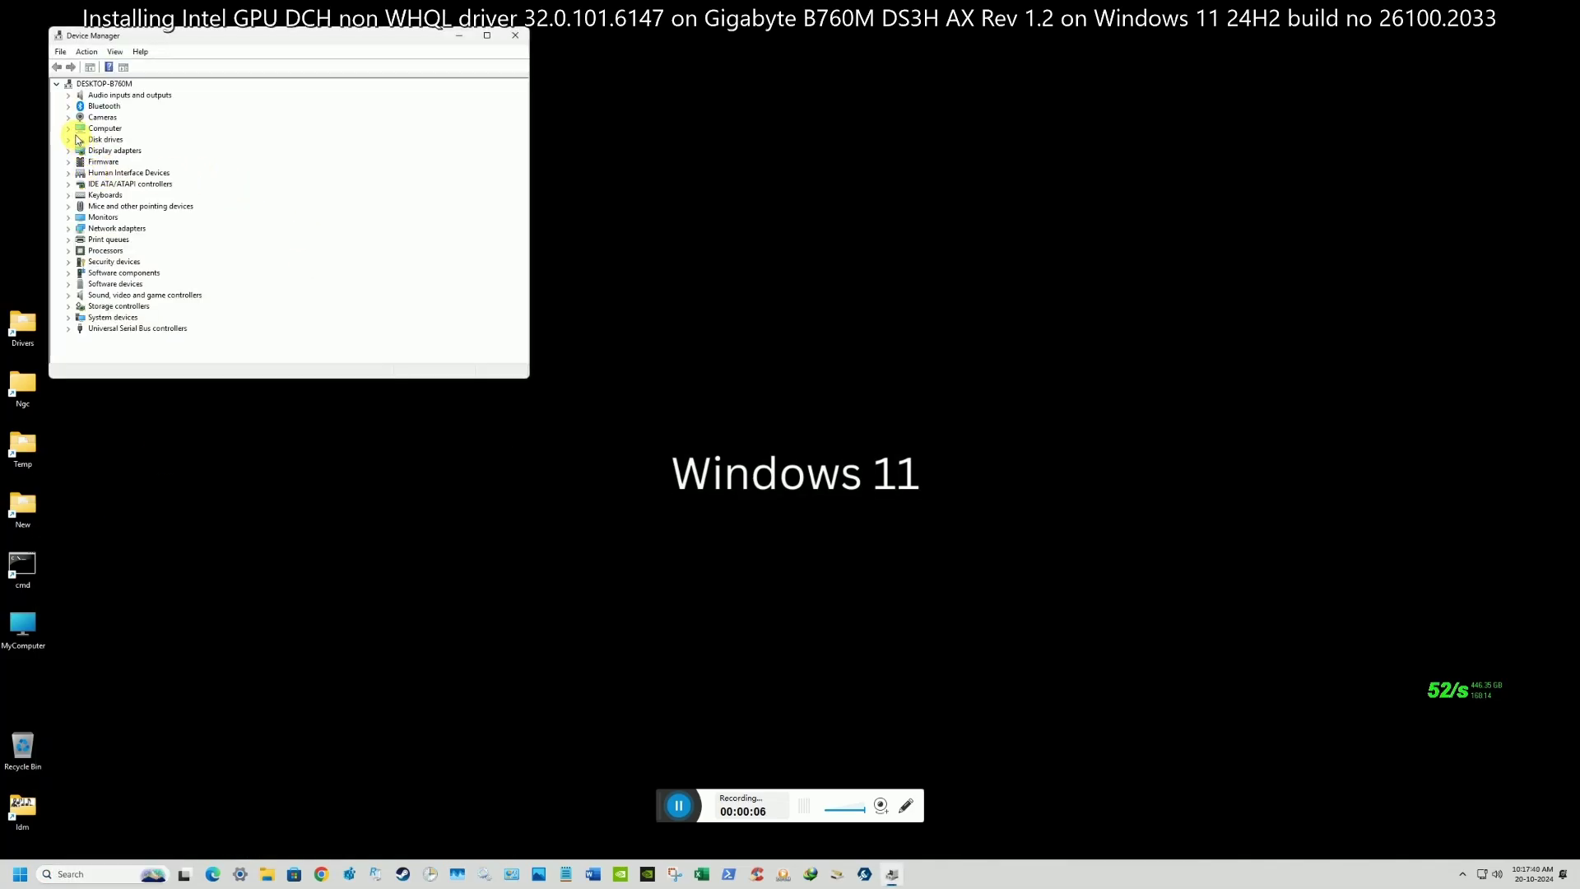
pyautogui.click(70, 152)
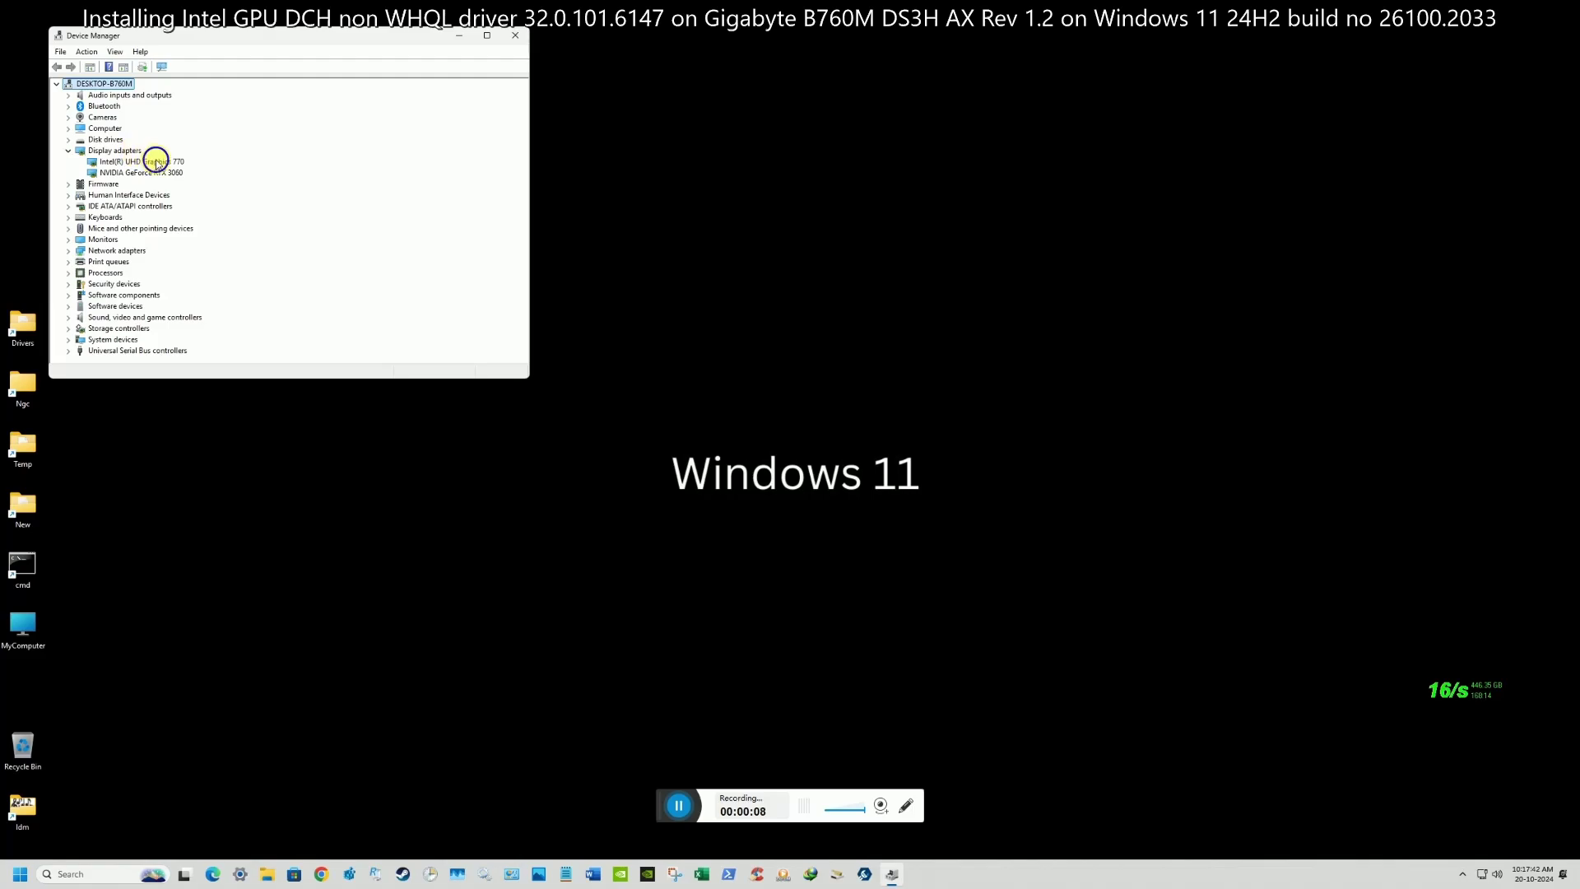
pyautogui.rightClick(154, 162)
pyautogui.click(228, 236)
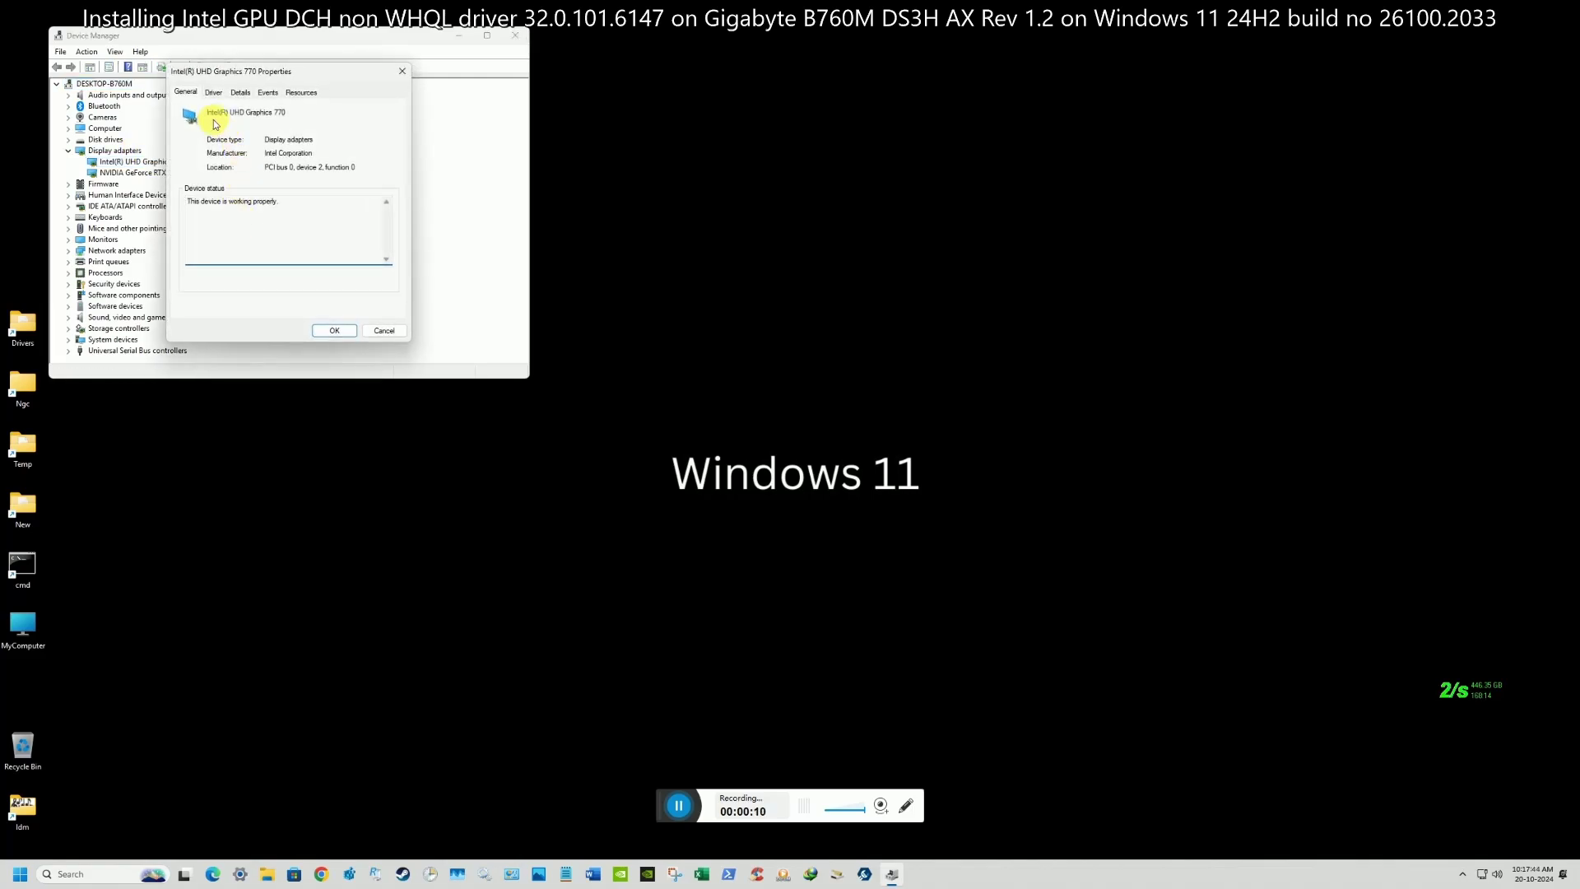
pyautogui.click(219, 95)
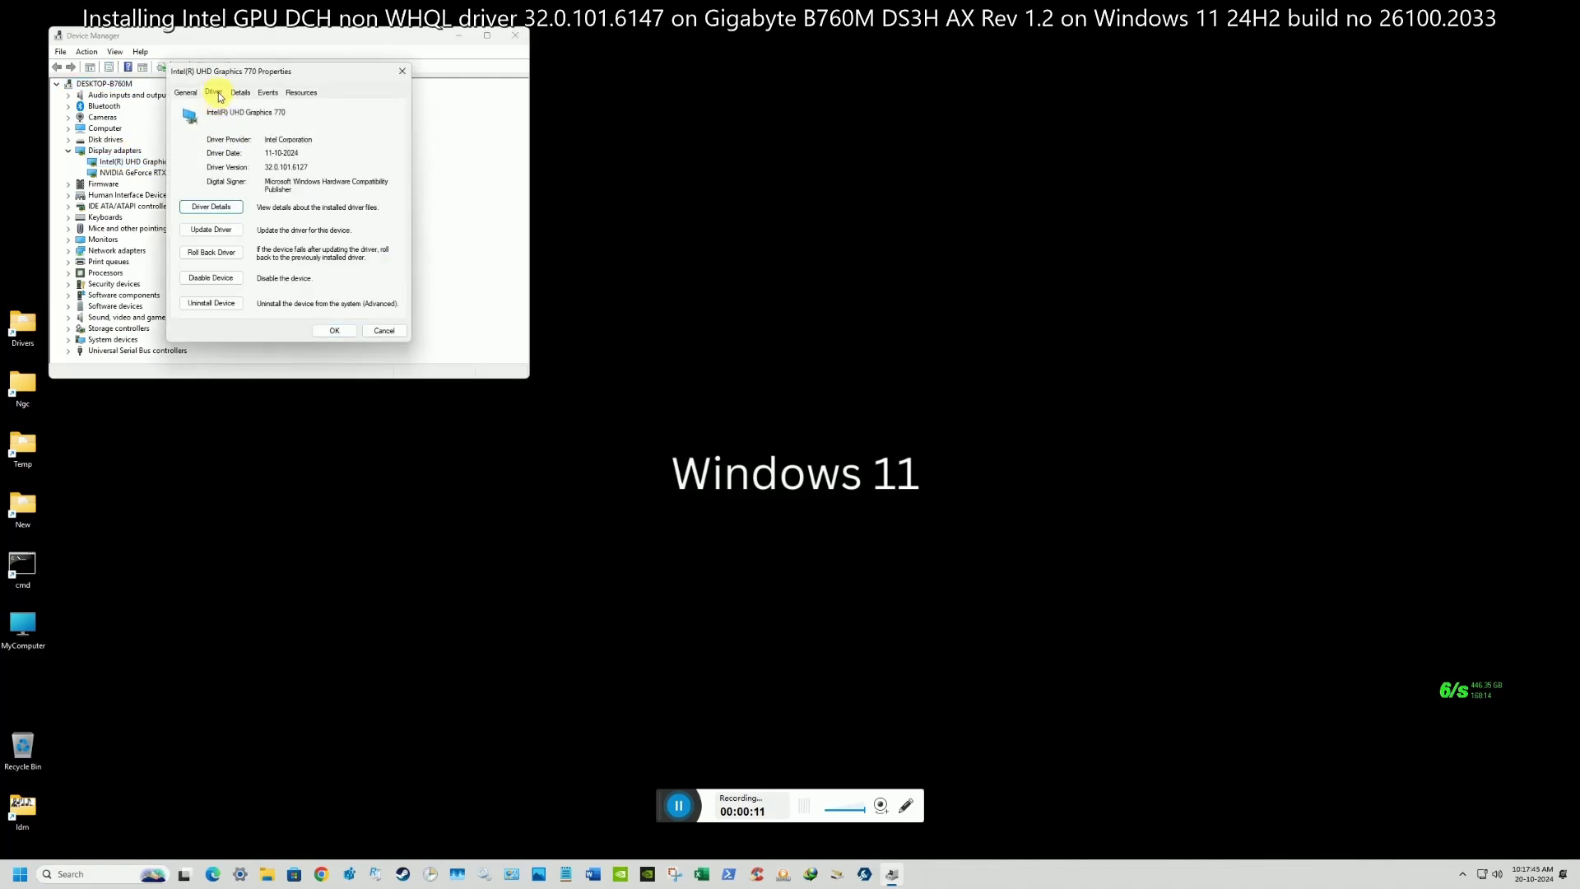
pyautogui.click(403, 71)
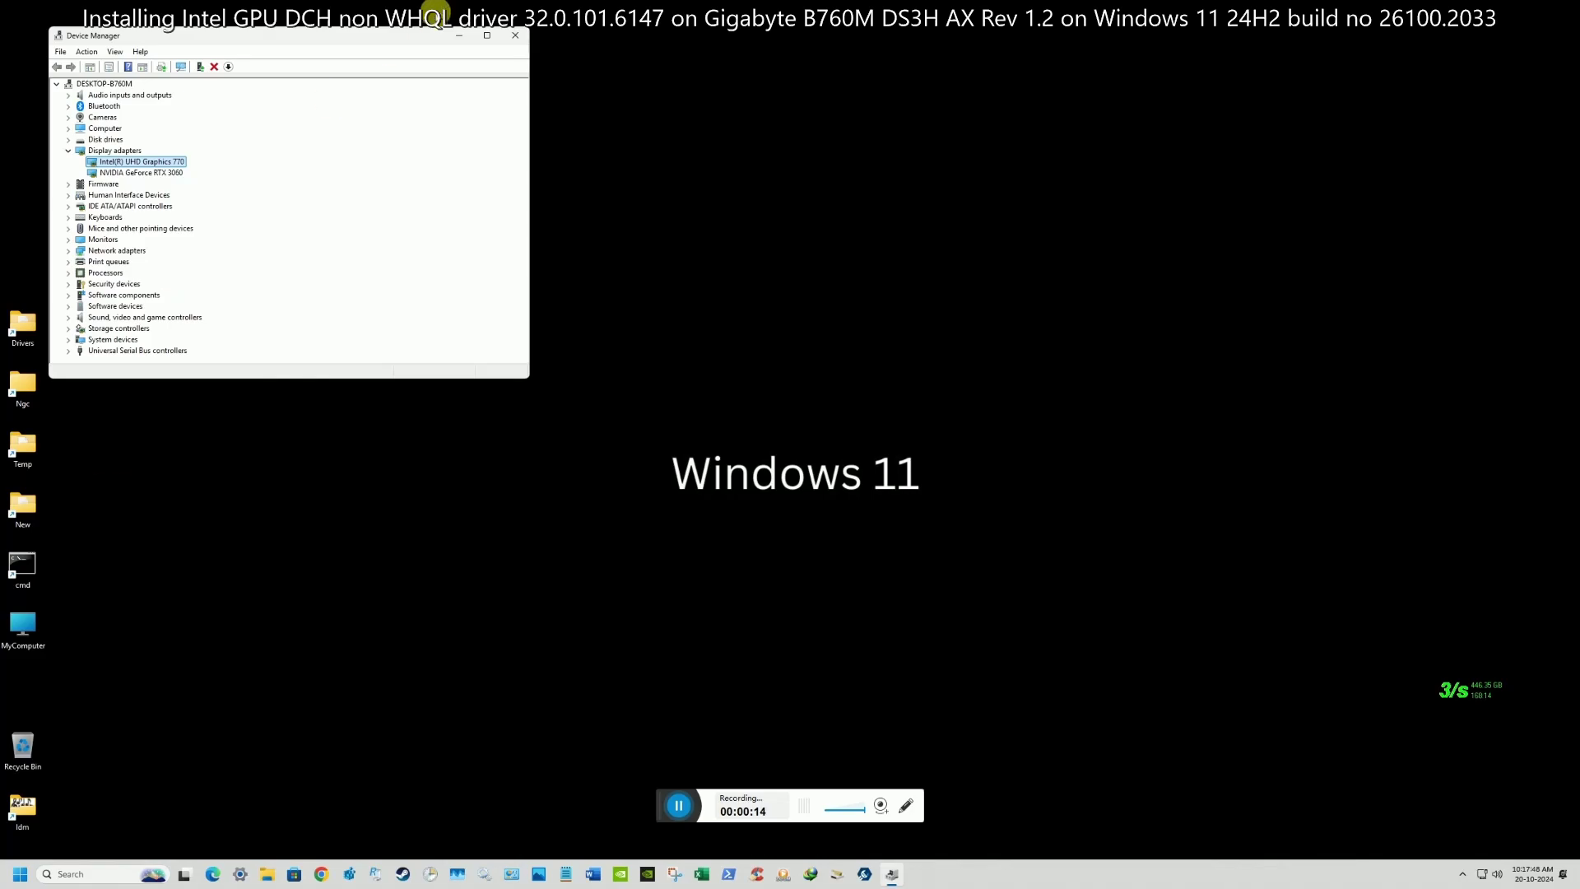
pyautogui.click(515, 35)
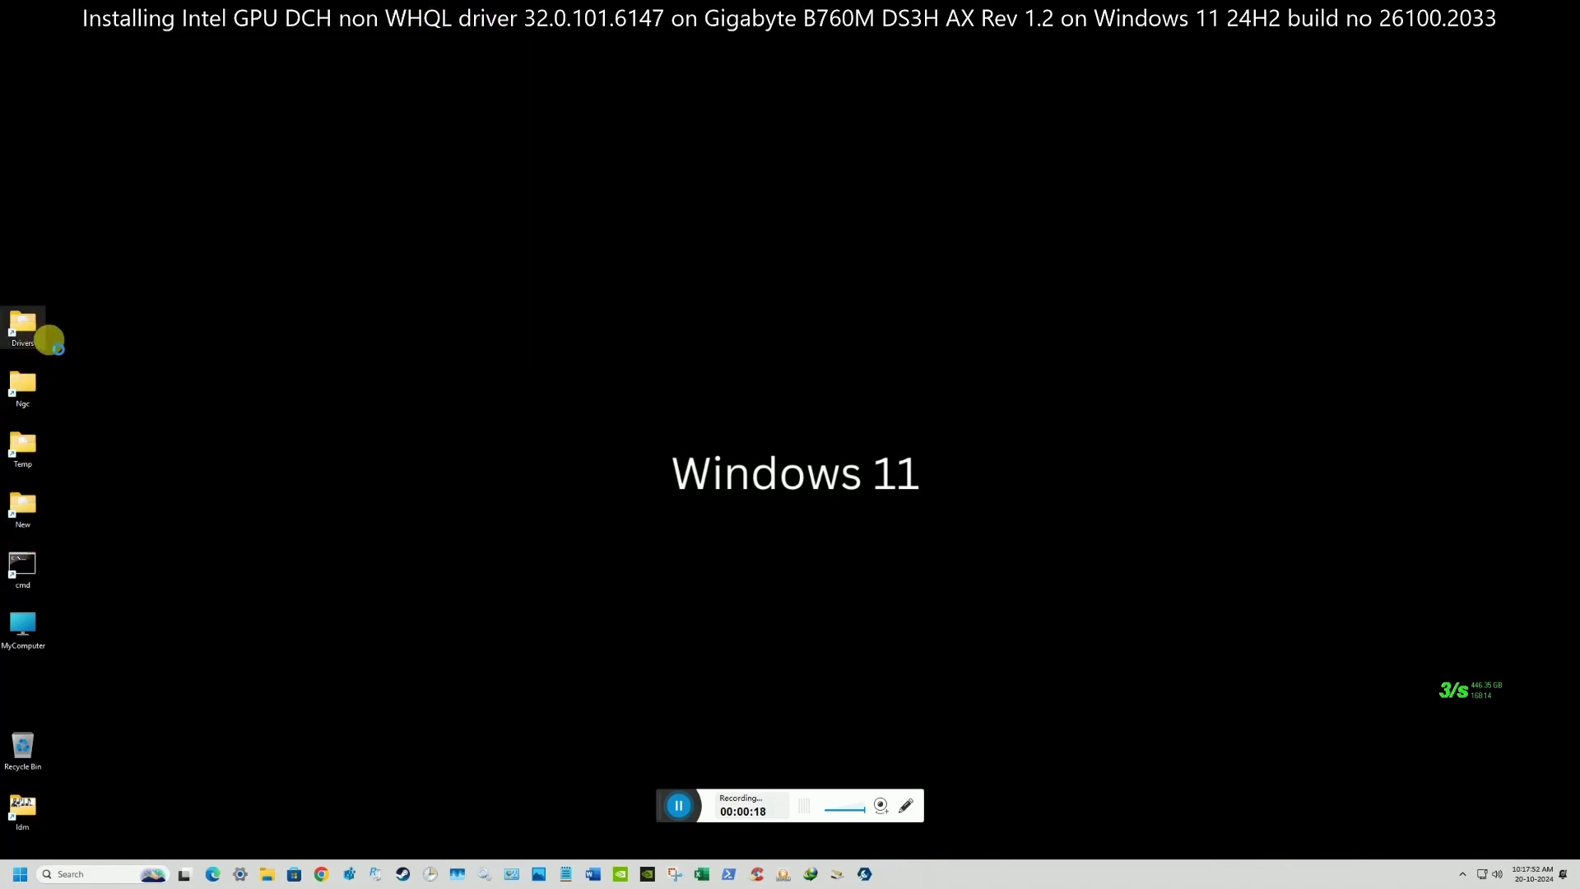
pyautogui.rightClick(49, 338)
pyautogui.click(51, 338)
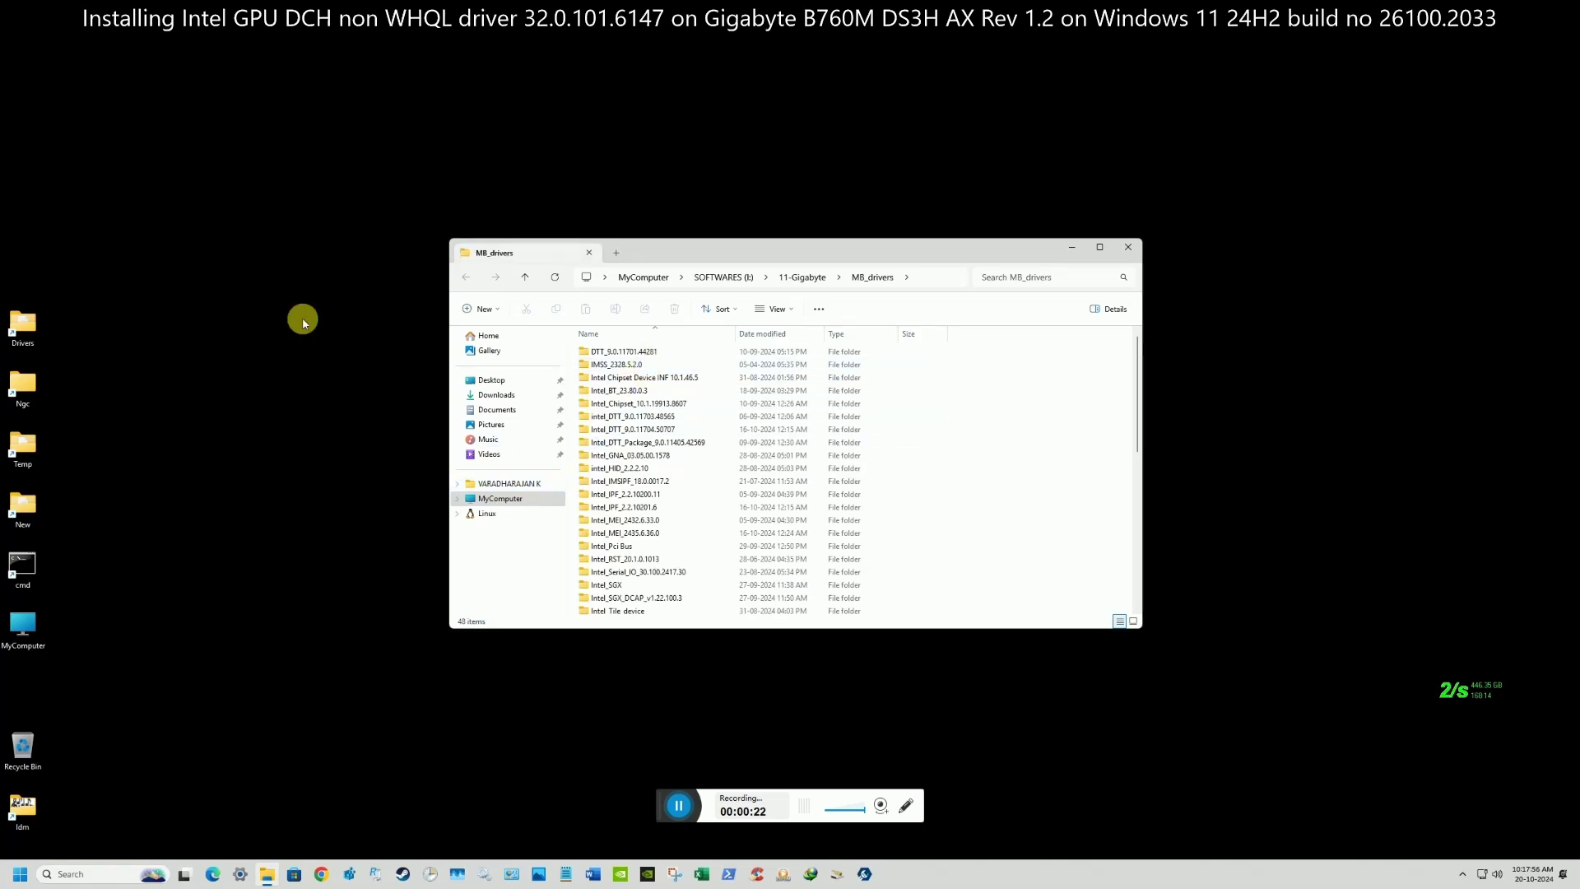
pyautogui.click(1129, 248)
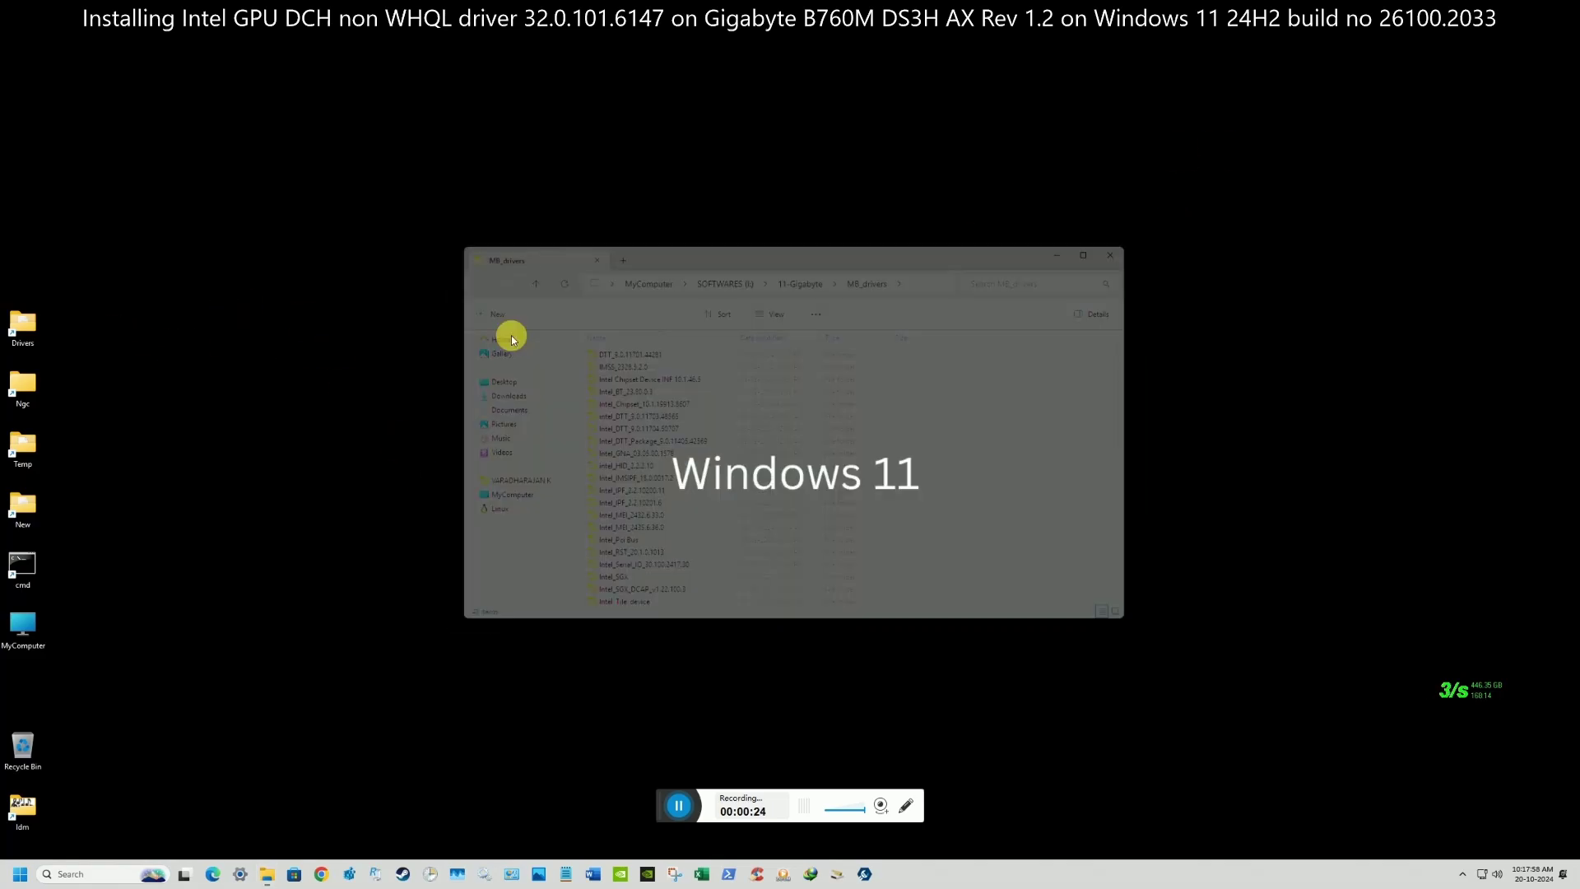
# - Open the New folder shortcut on the desktop, go to its DriverStoreExplorer folder, and launch Rapr.exe
pyautogui.rightClick(40, 502)
pyautogui.click(39, 503)
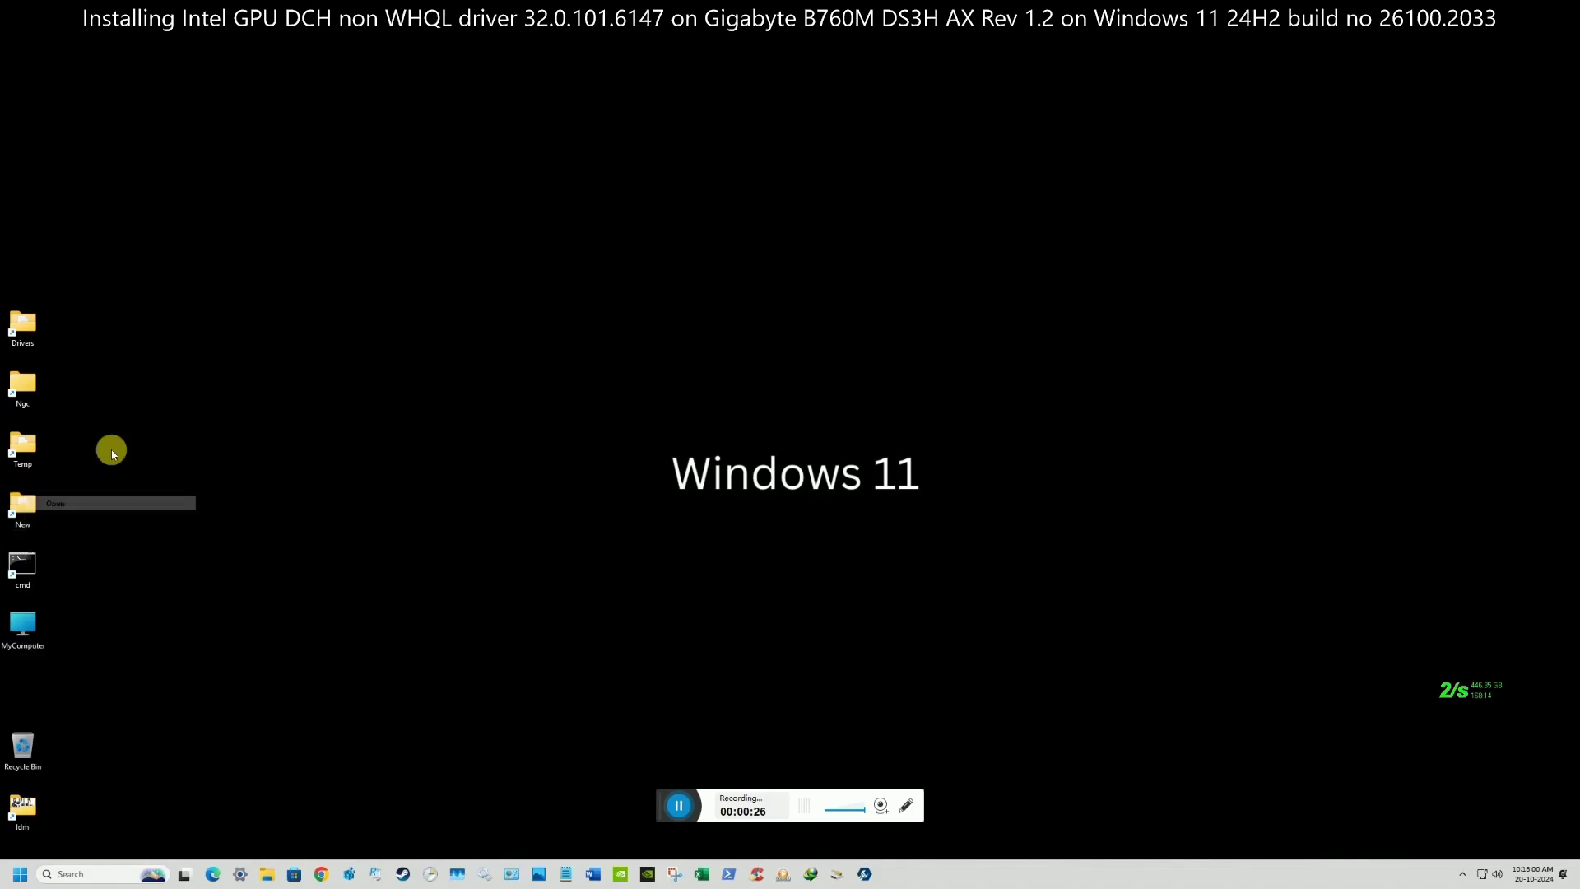
pyautogui.rightClick(607, 364)
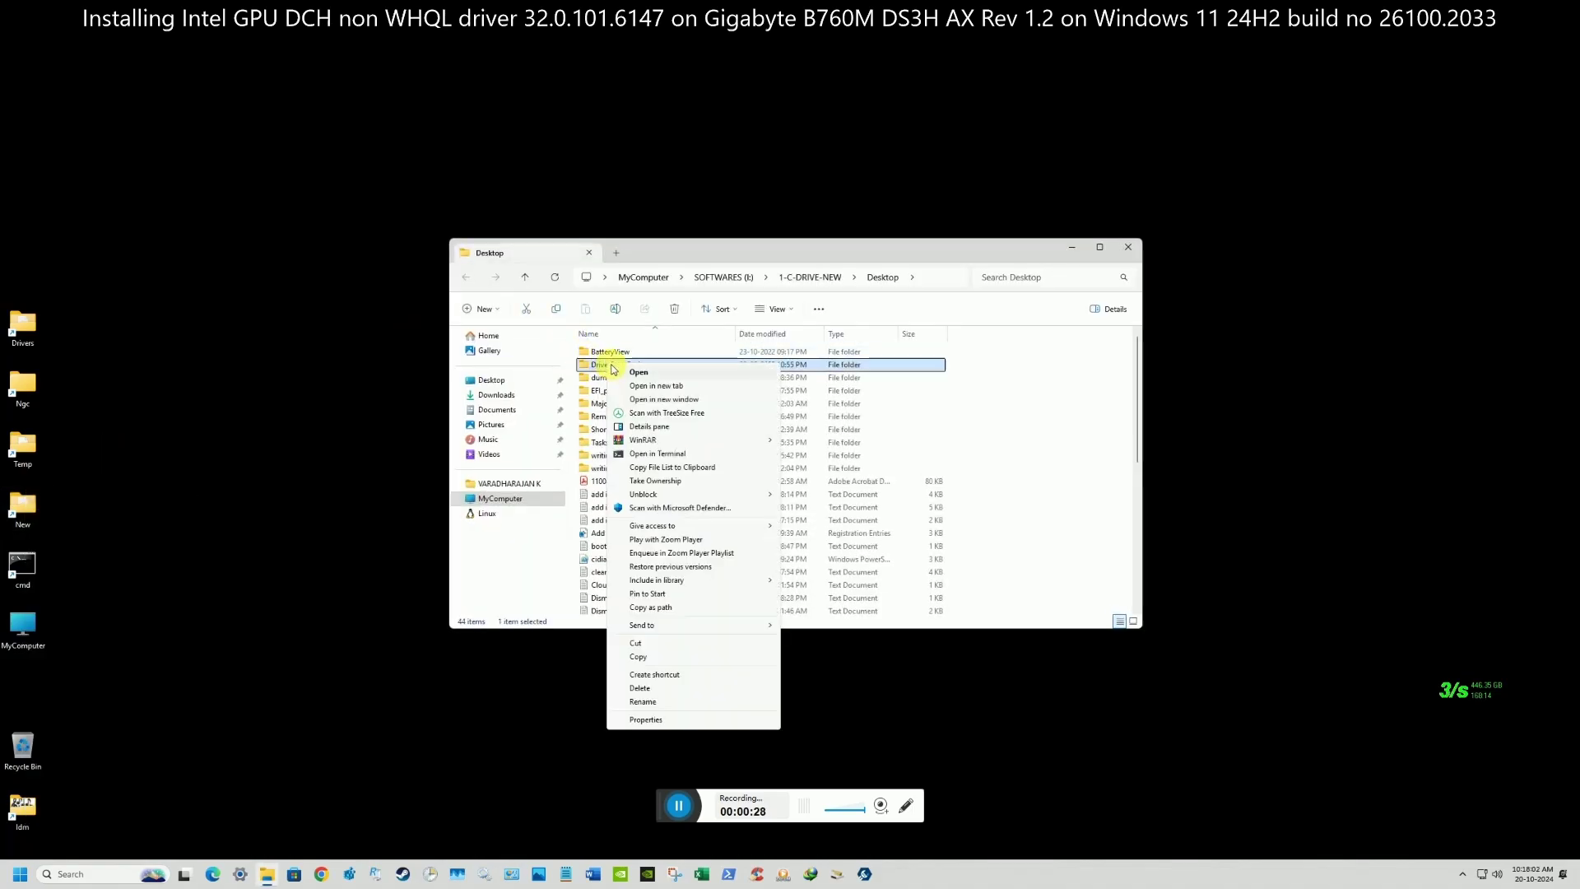
pyautogui.click(619, 366)
pyautogui.click(613, 354)
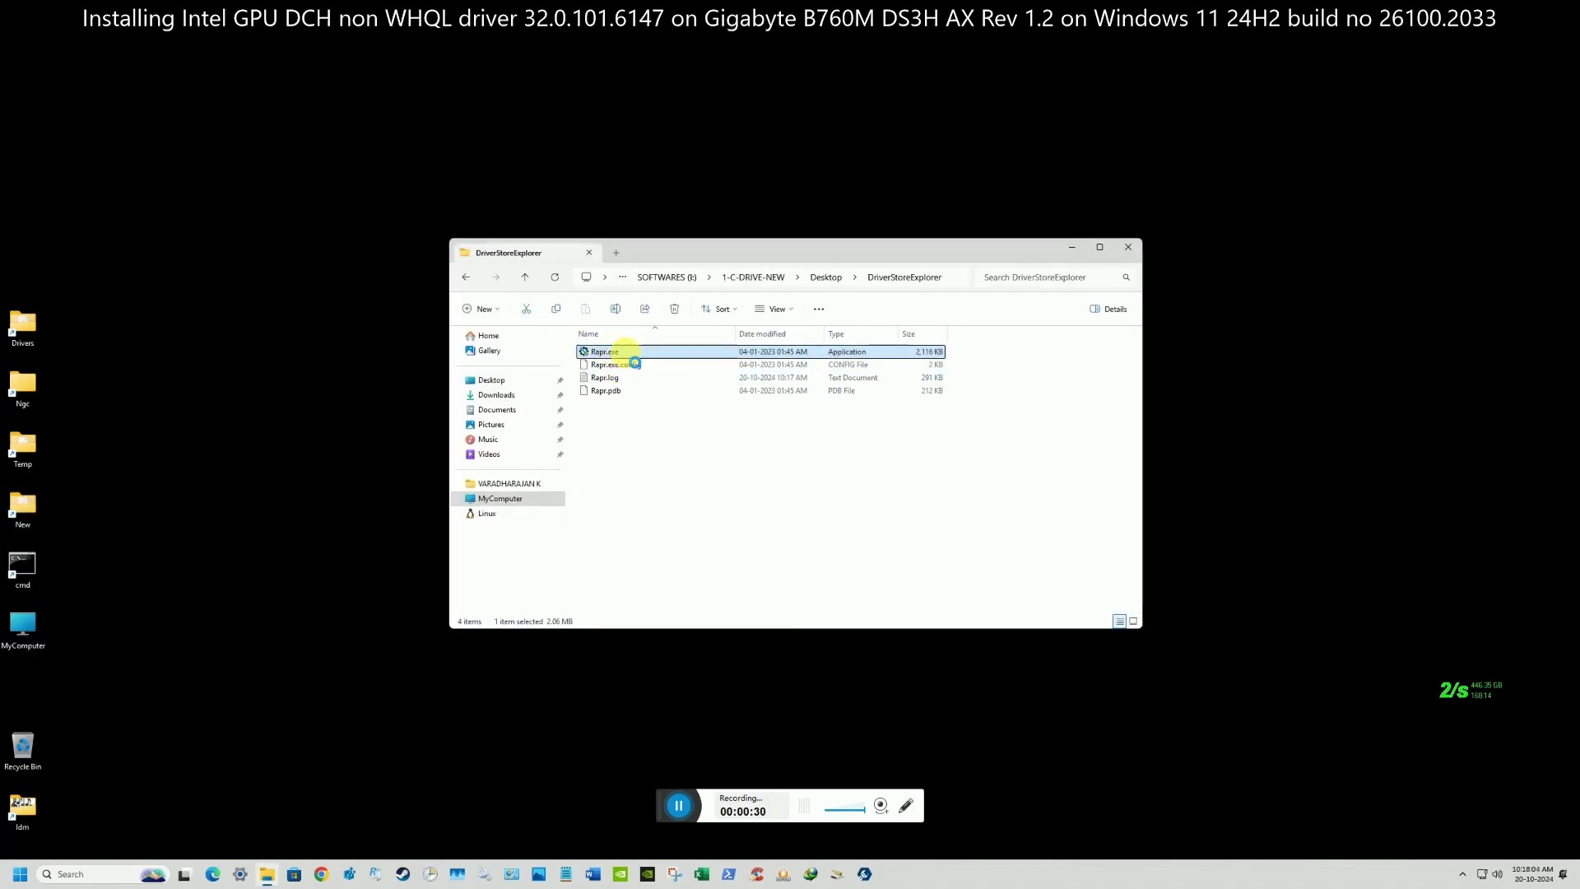
pyautogui.rightClick(613, 354)
pyautogui.click(658, 370)
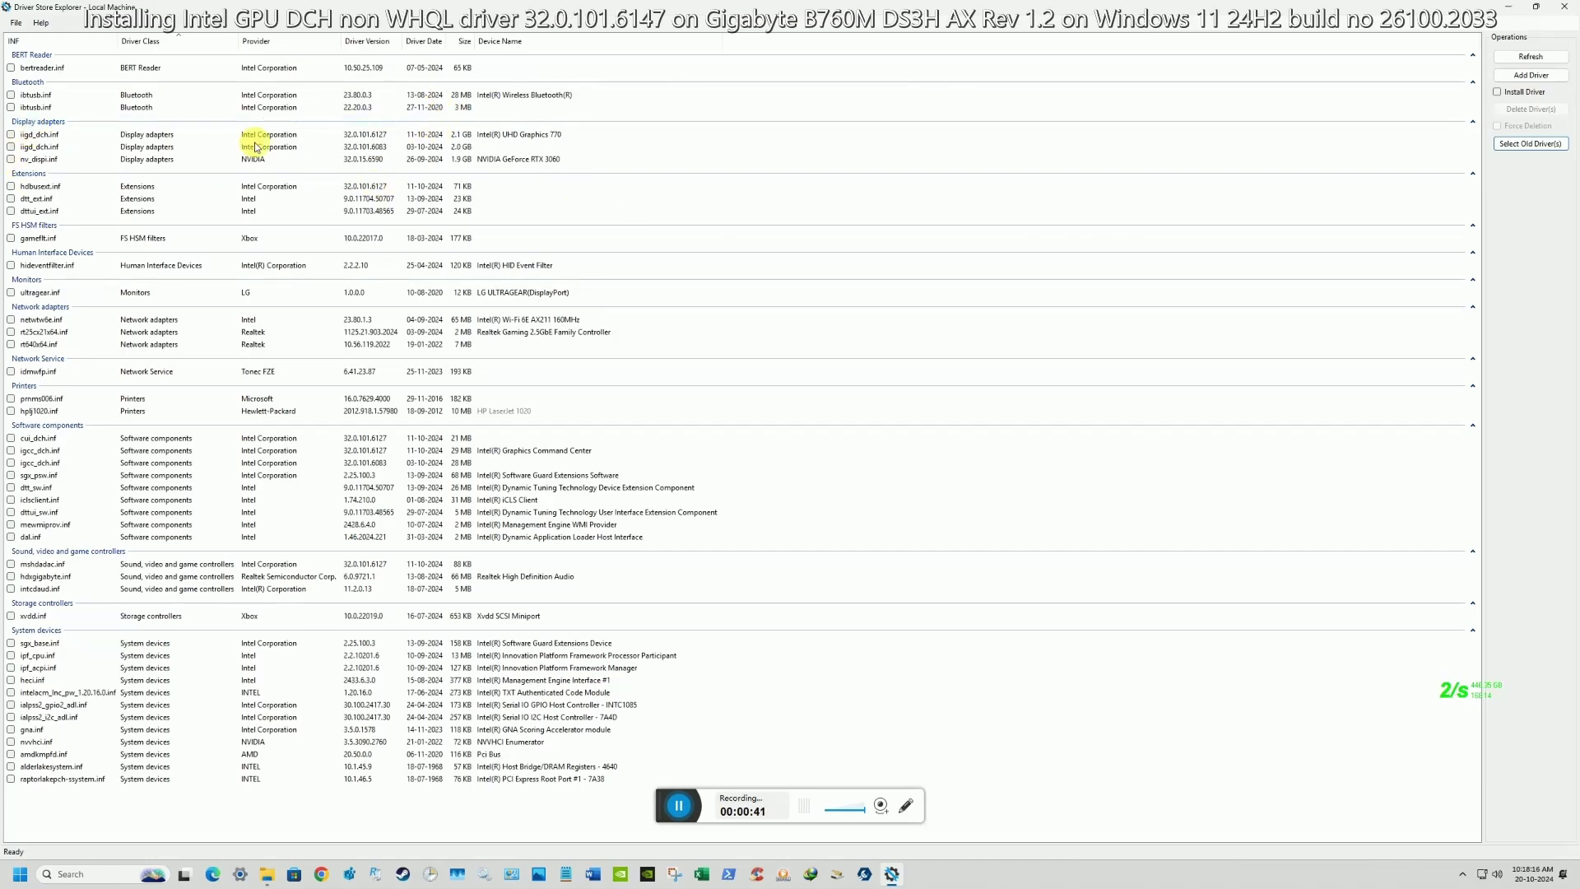
# - Force-delete iigd_dch.inf and igcc_dch.inf version 32.0.101.6083, dttui_ext.inf, hdbusext.inf, cui_dch.inf and intcdaud.inf from the driver store, refresh the list, and close the program
pyautogui.click(11, 146)
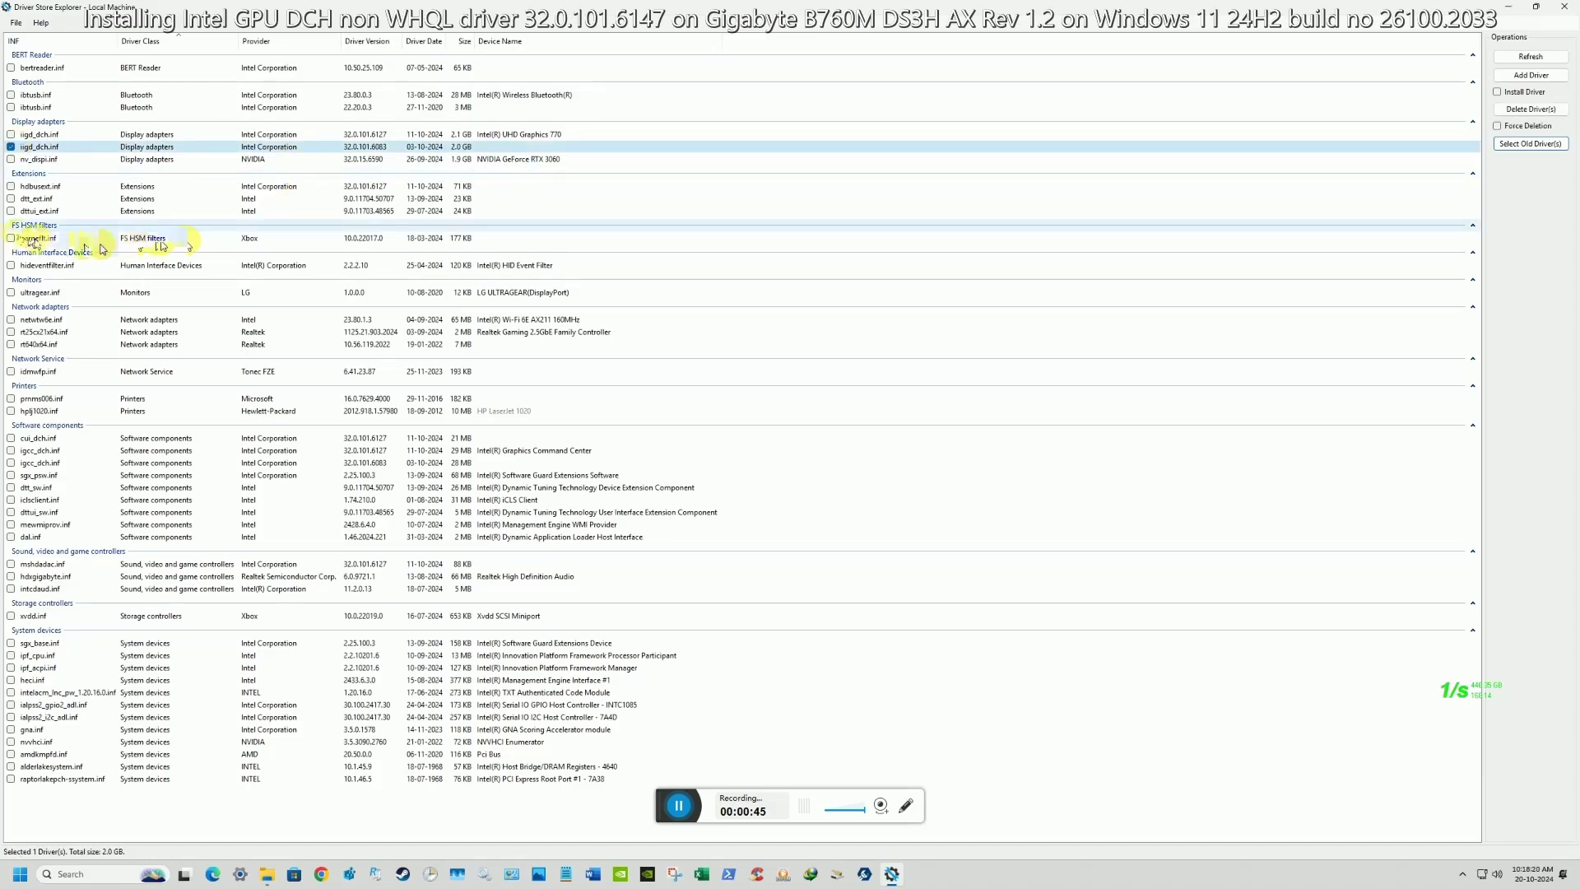
pyautogui.click(10, 211)
pyautogui.click(11, 186)
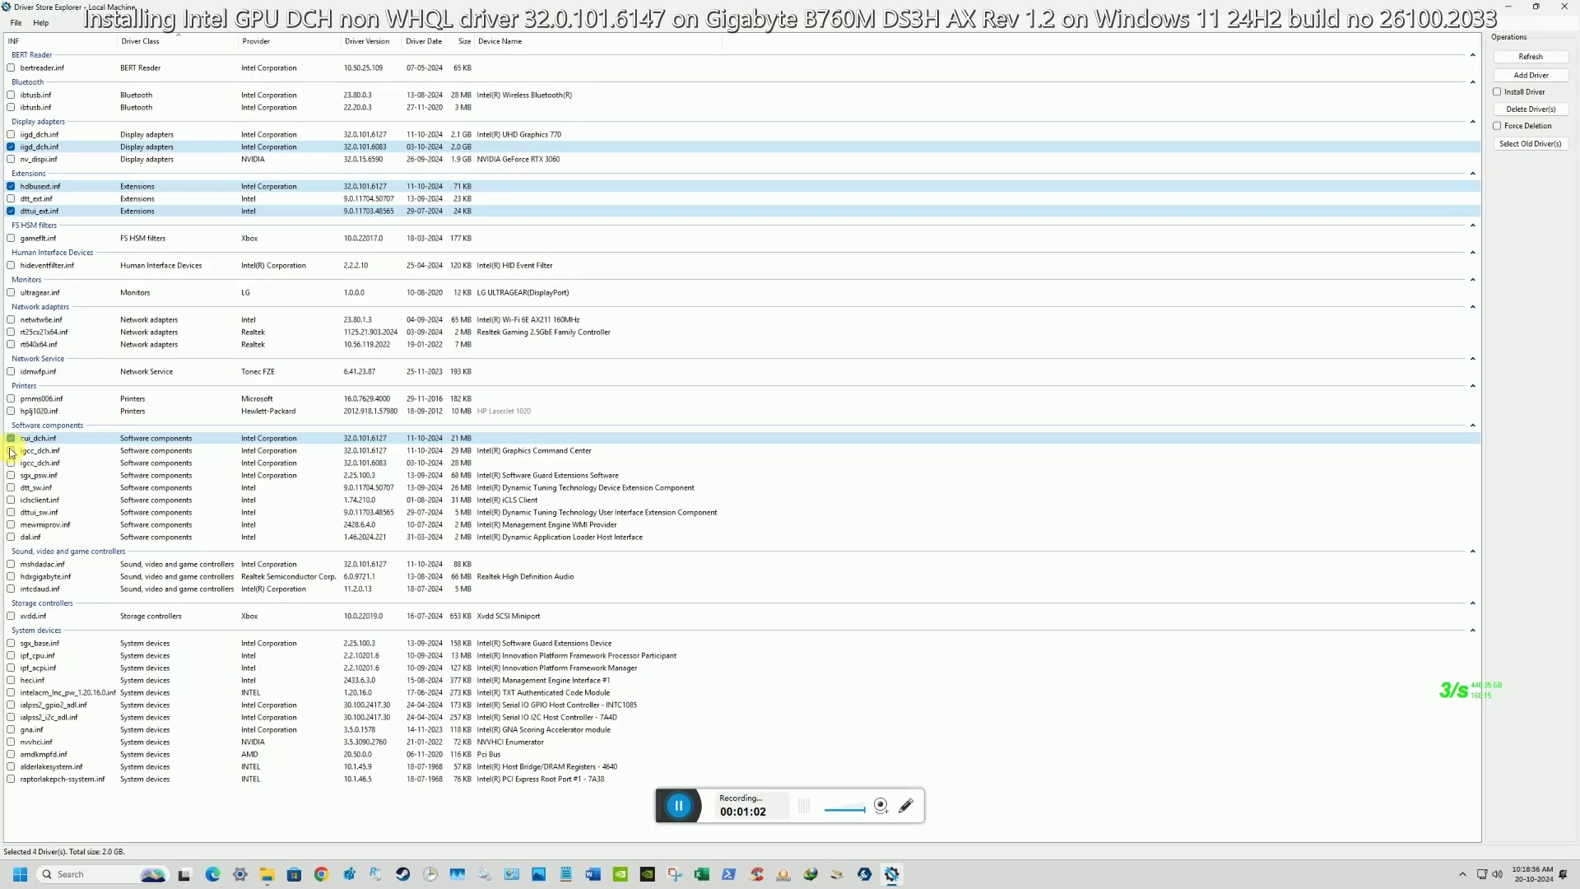
pyautogui.click(11, 463)
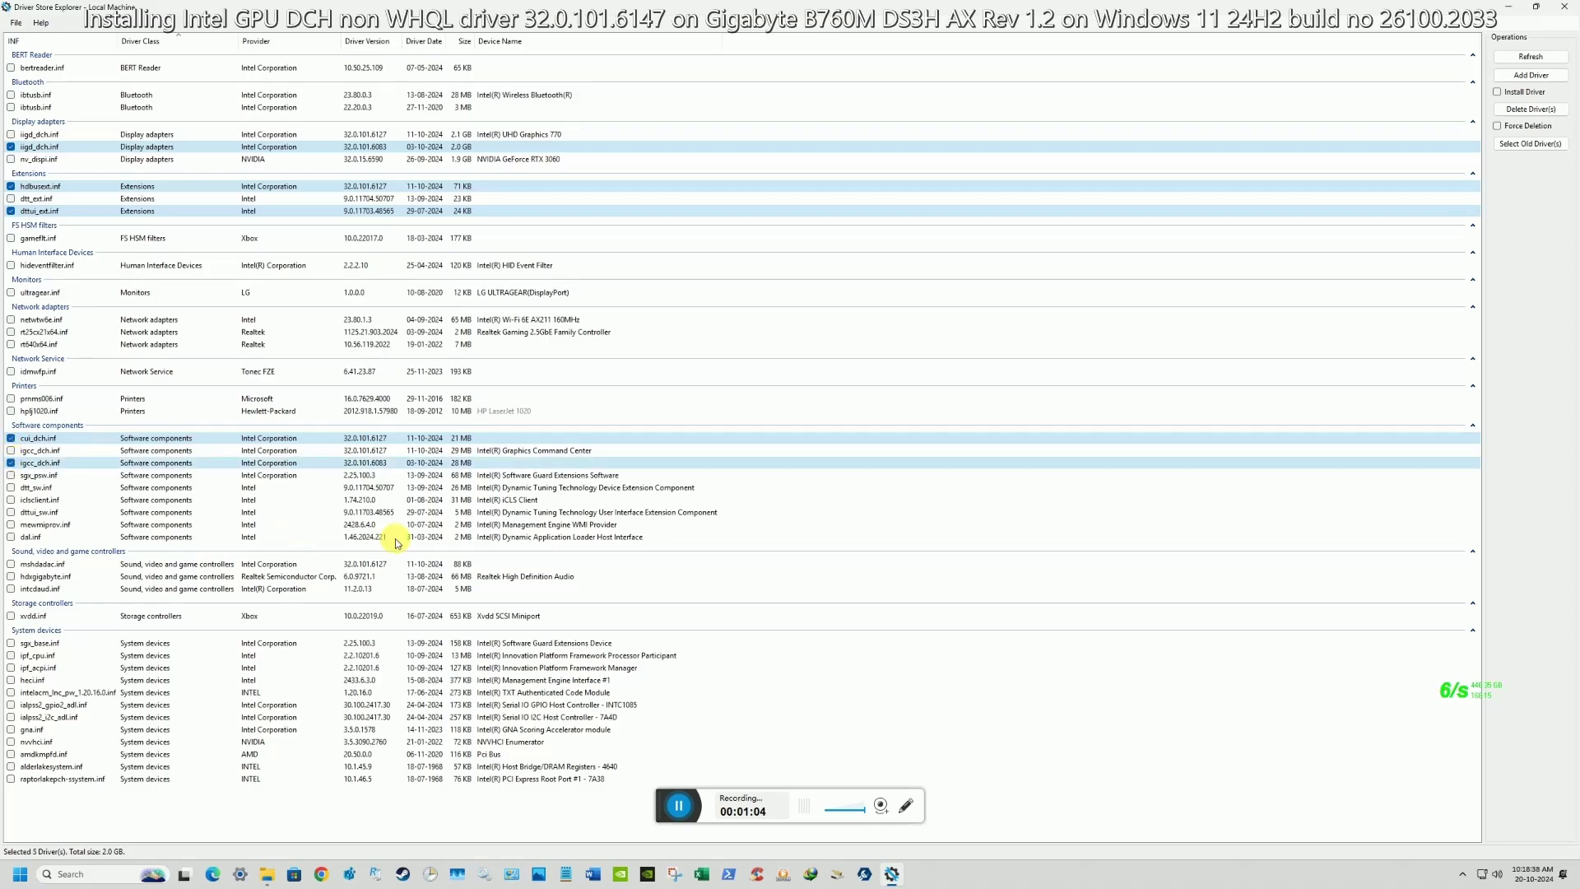
pyautogui.click(10, 590)
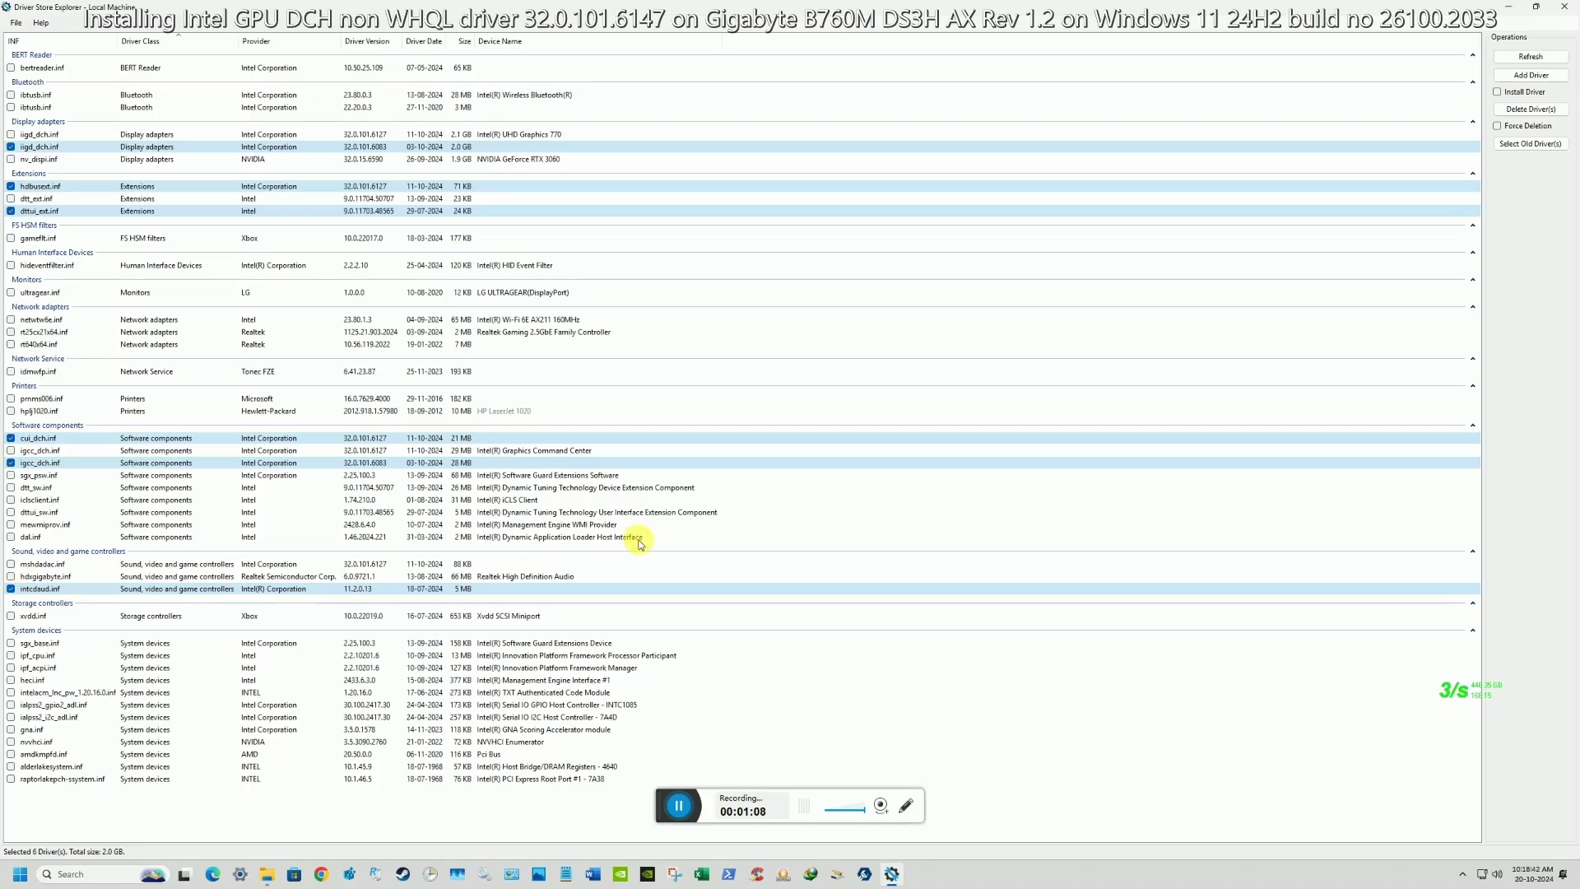
pyautogui.click(1520, 129)
pyautogui.click(1530, 109)
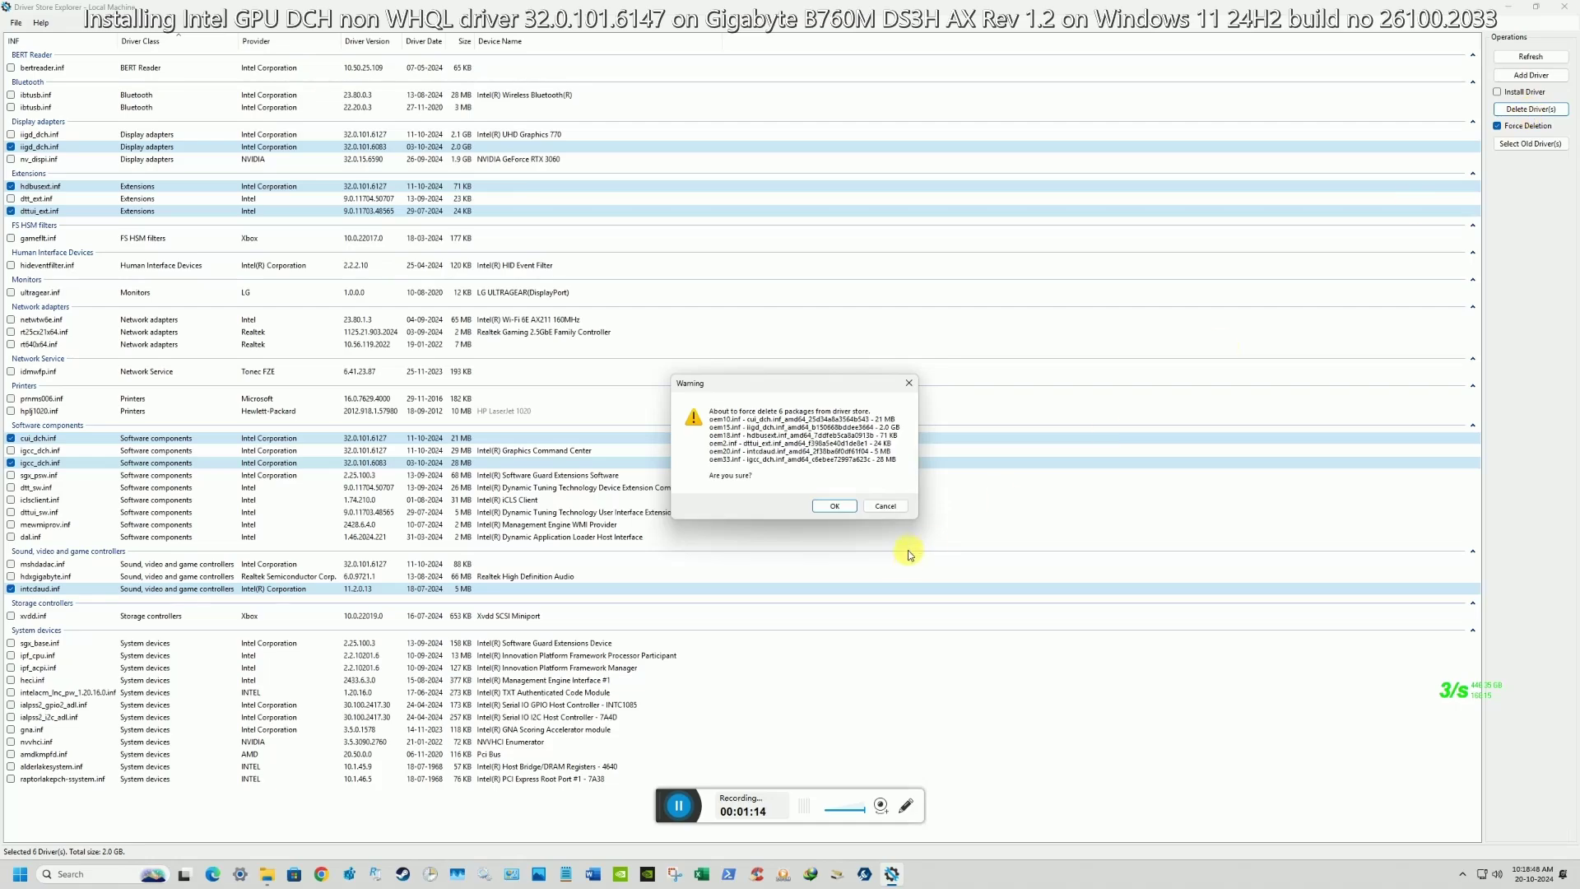
pyautogui.click(850, 512)
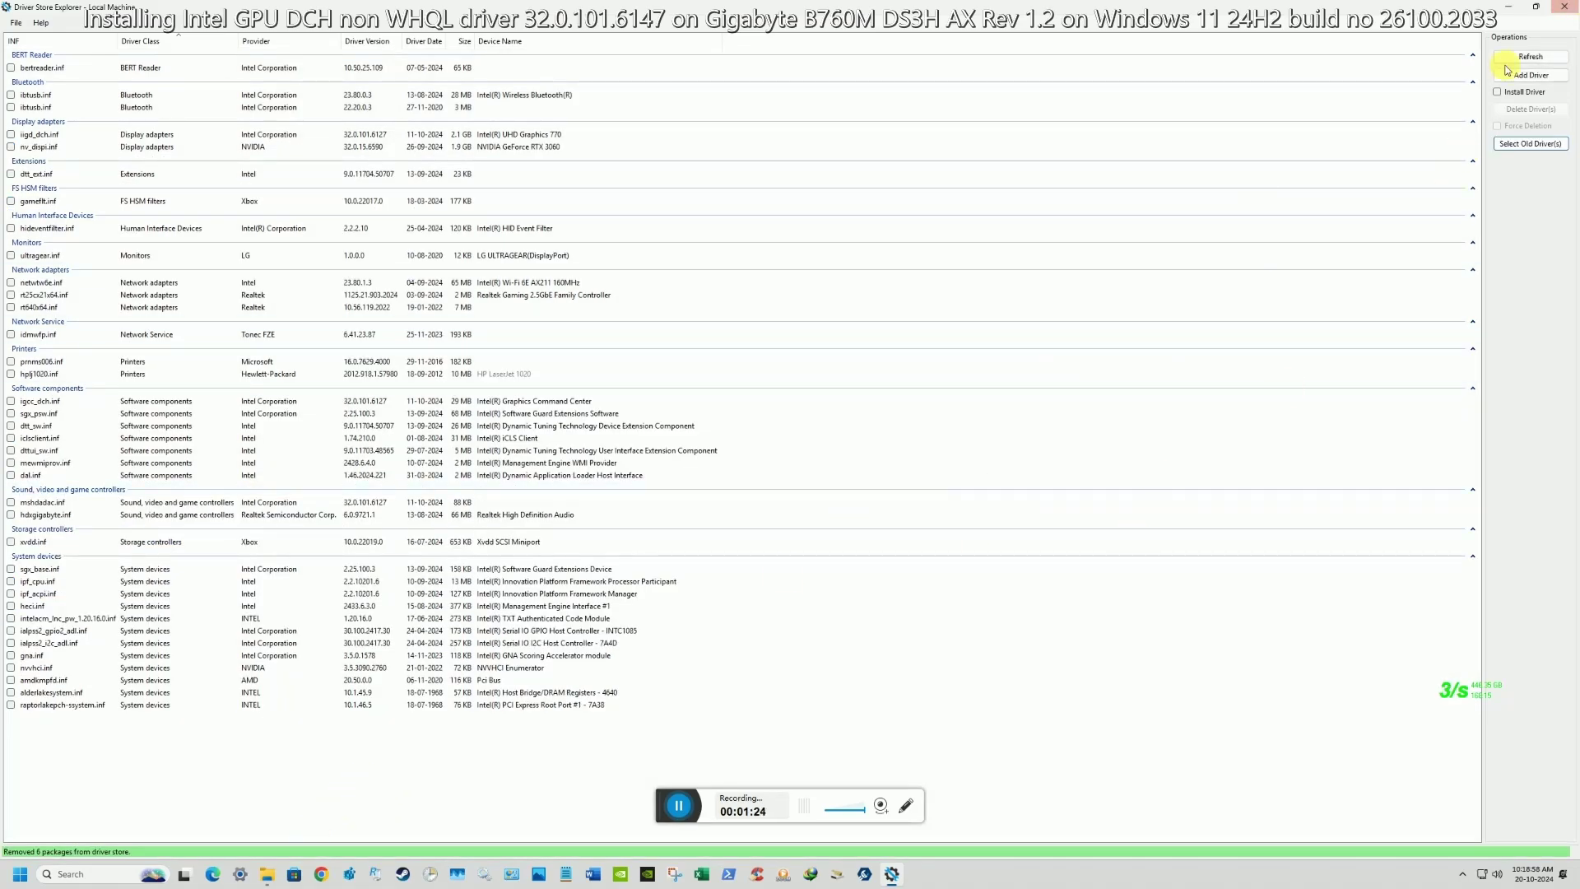
pyautogui.click(1539, 59)
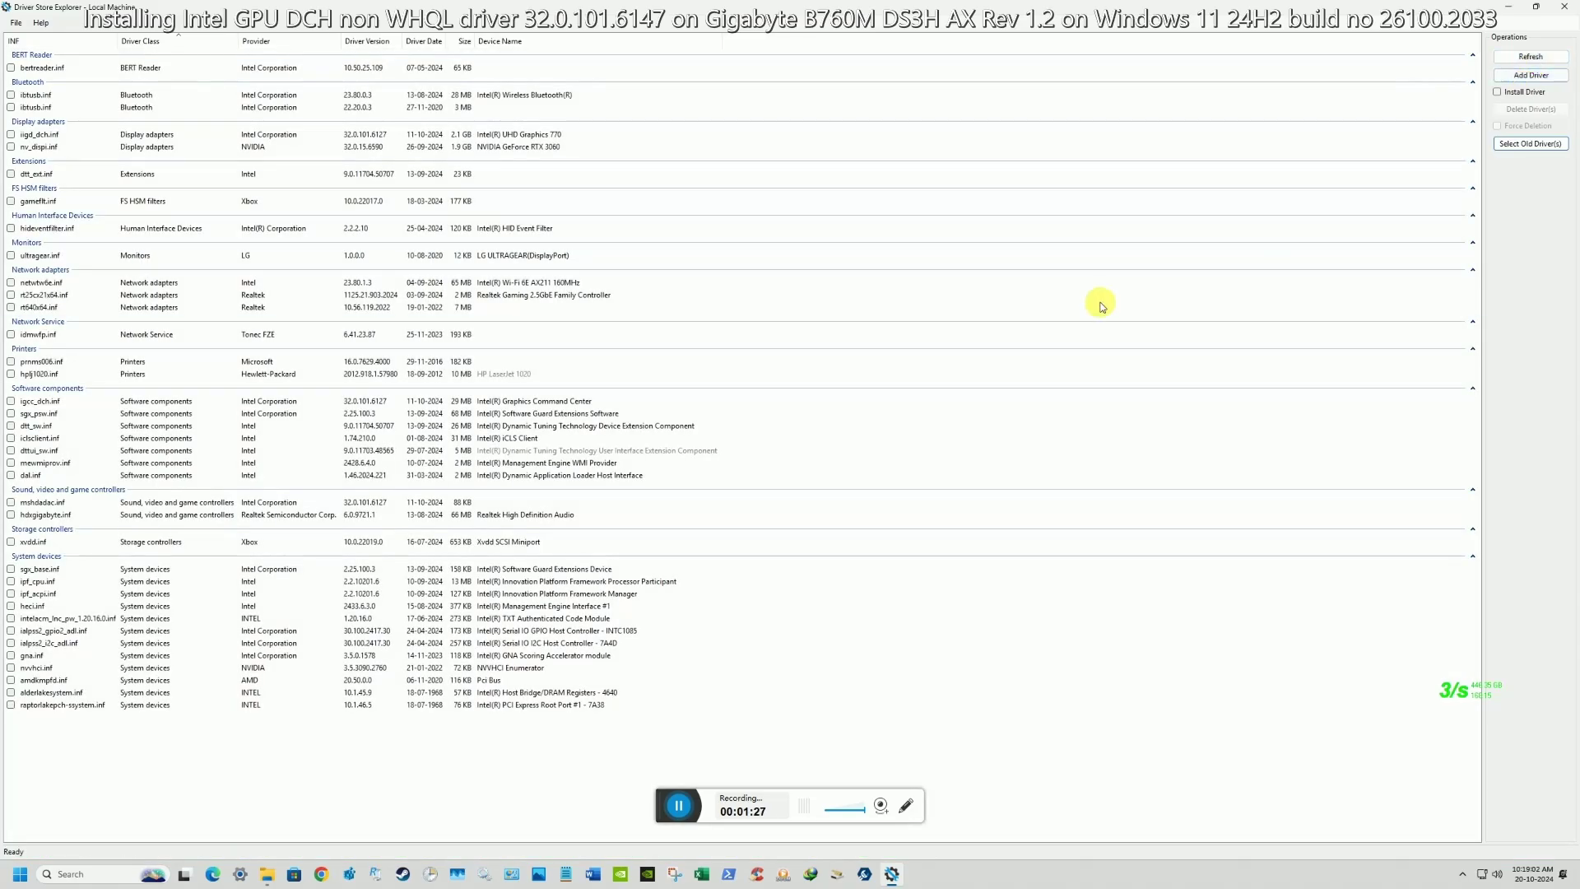
pyautogui.click(1563, 7)
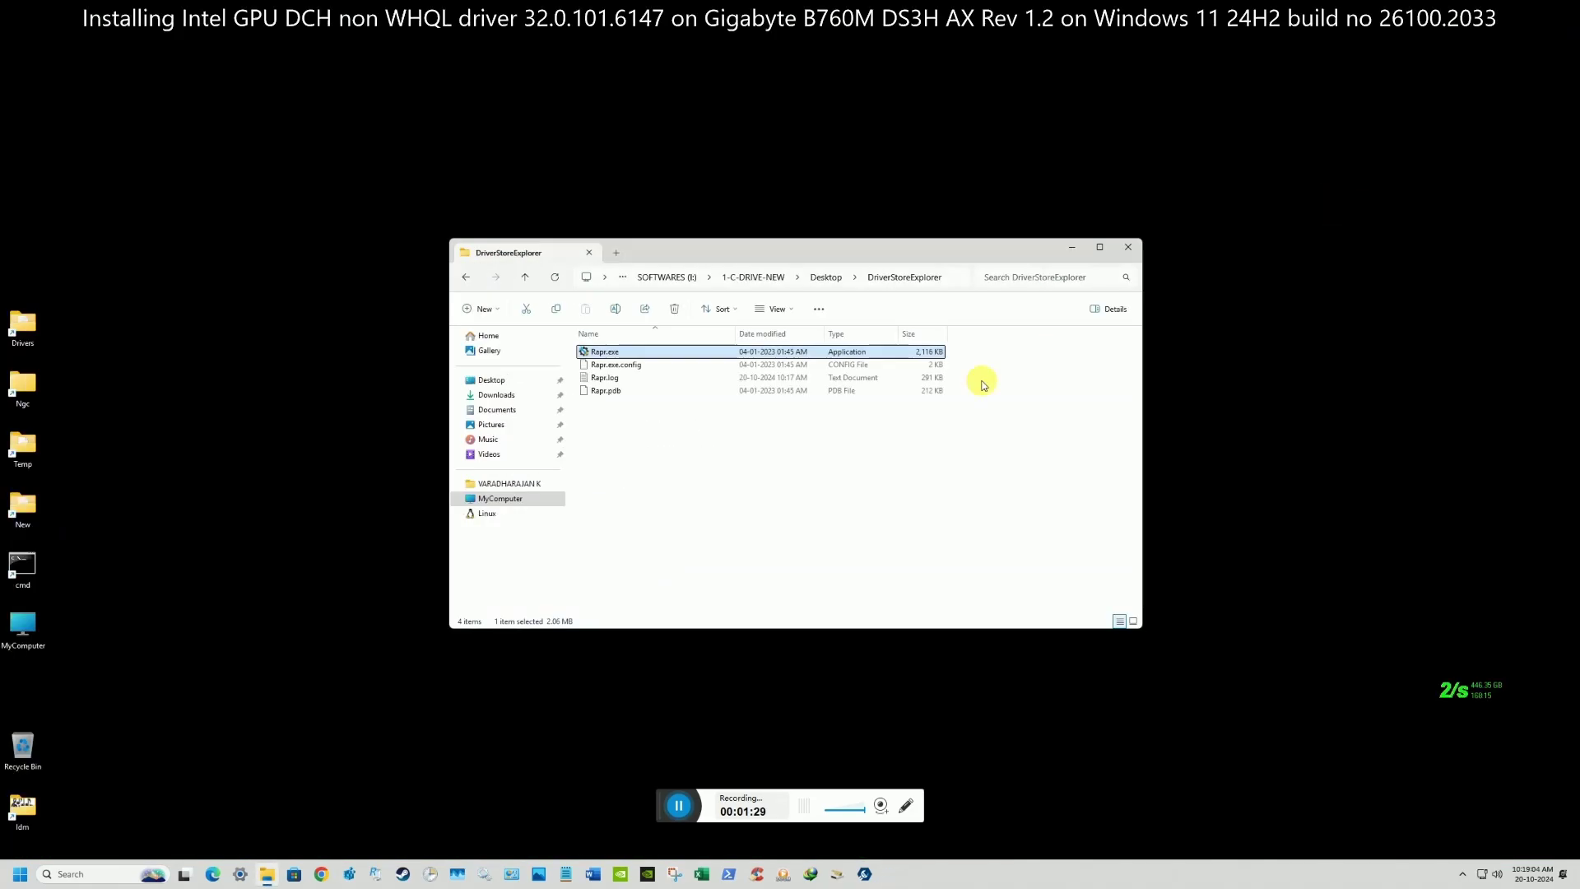
# - Close the DriverStoreExplorer folder, open Device Manager, and uninstall High Definition Audio Device from the sound, video and game controllers
pyautogui.click(1129, 249)
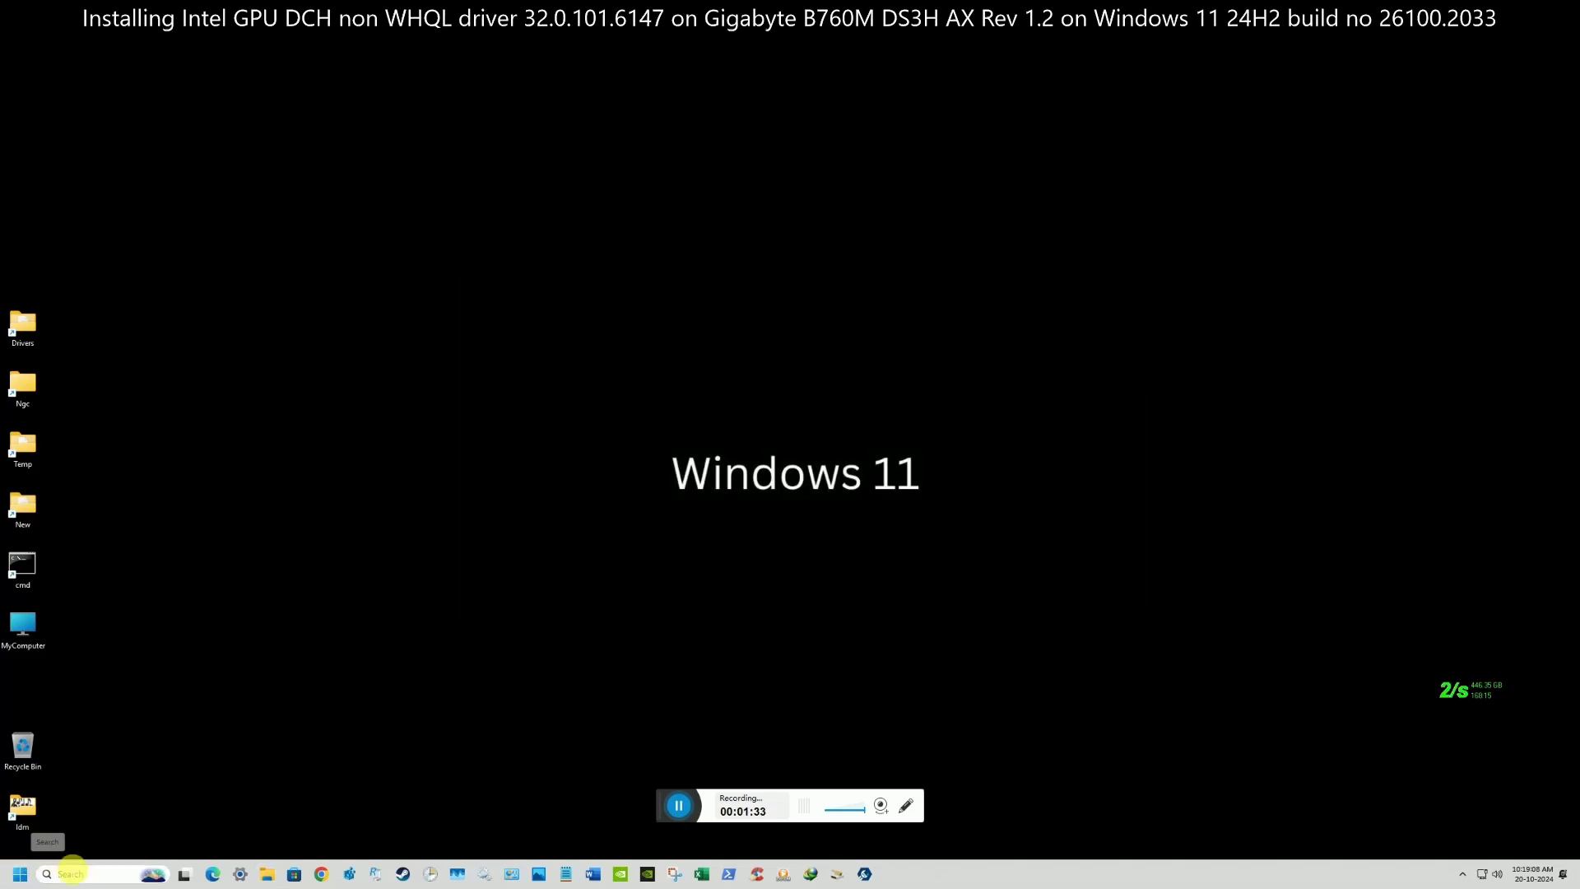
pyautogui.click(71, 872)
pyautogui.write('de')
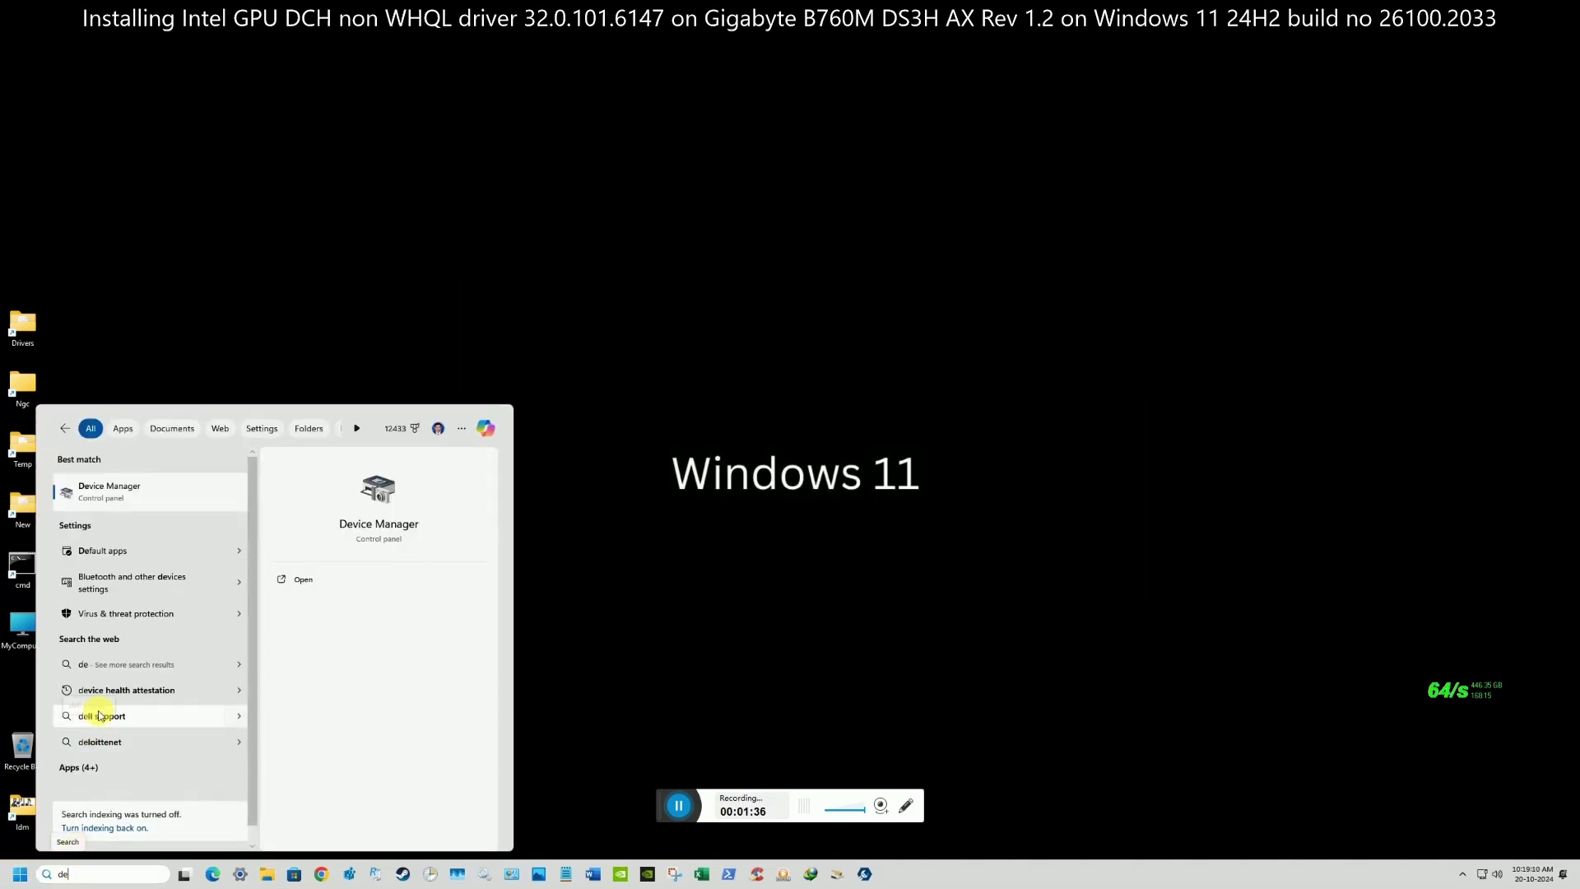
pyautogui.click(186, 508)
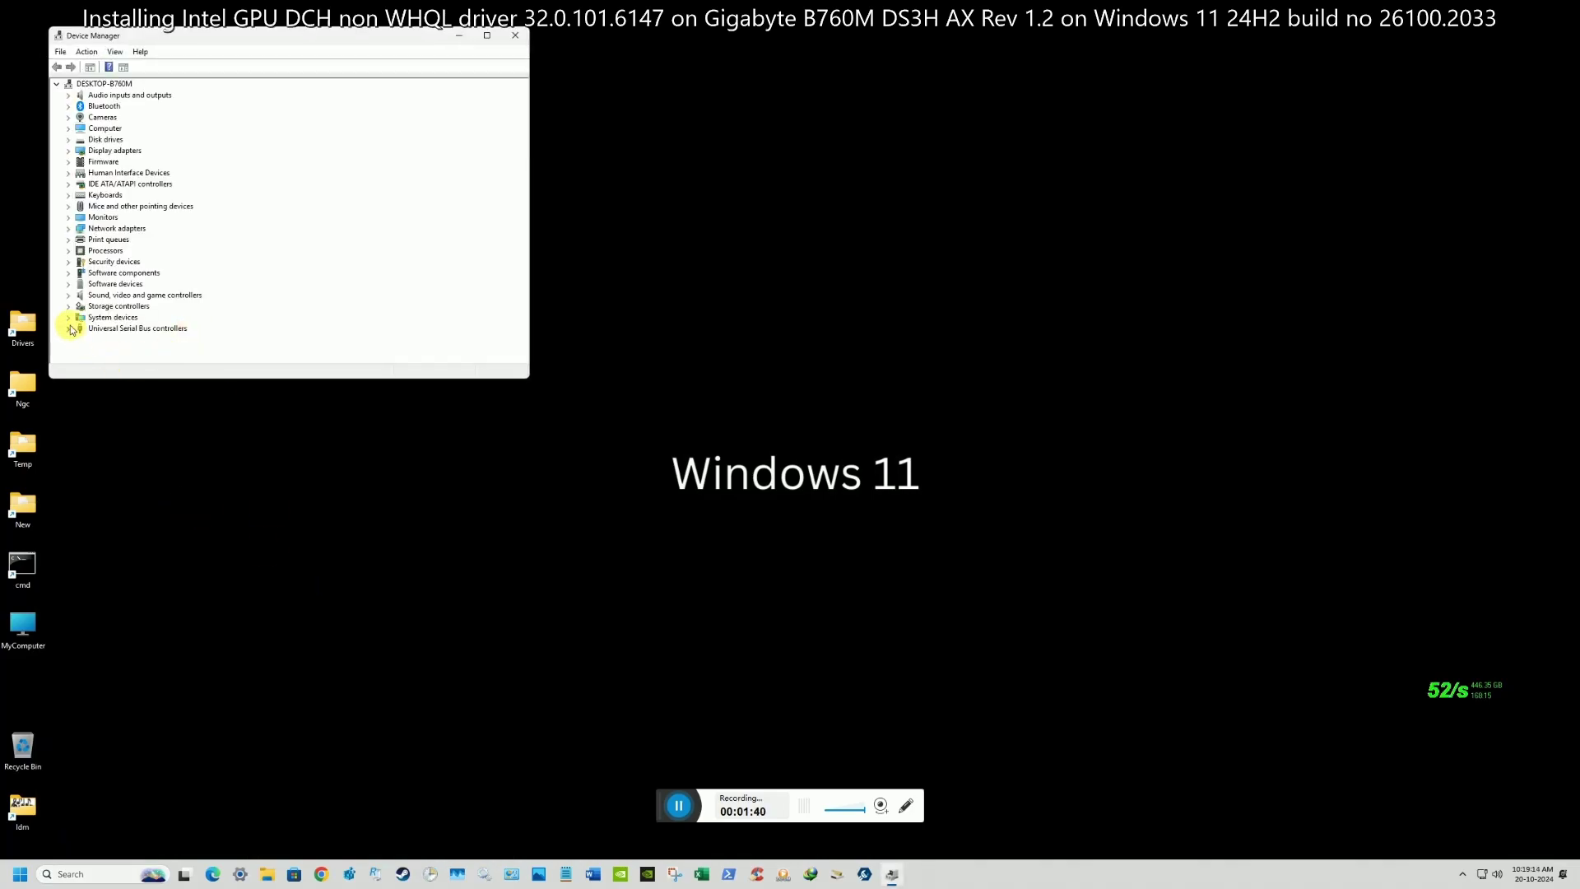
pyautogui.click(68, 296)
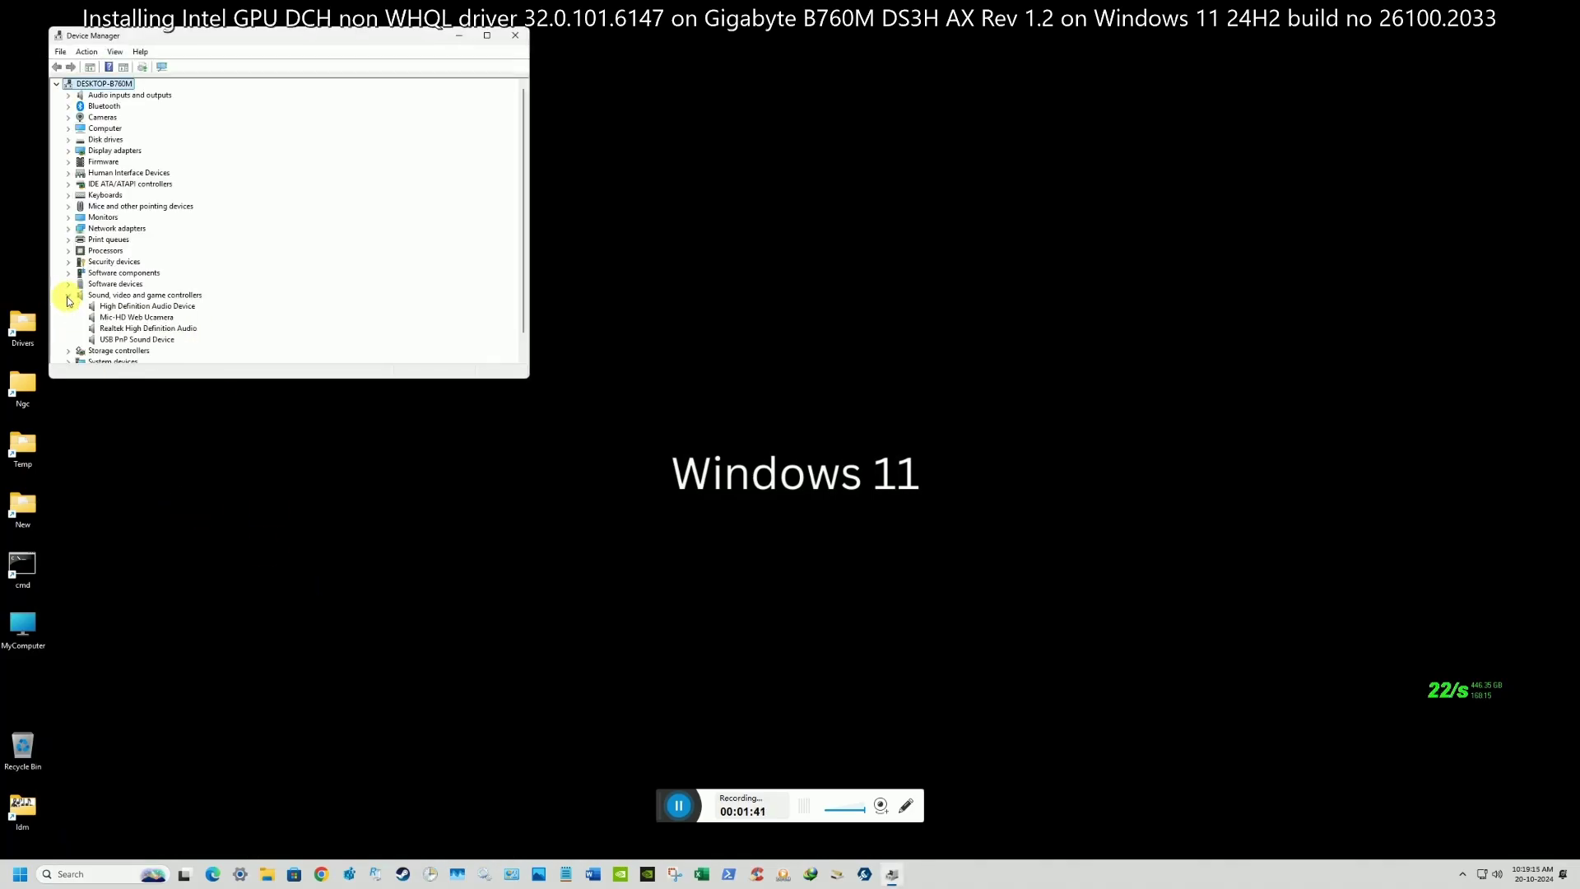
pyautogui.rightClick(155, 306)
pyautogui.click(183, 339)
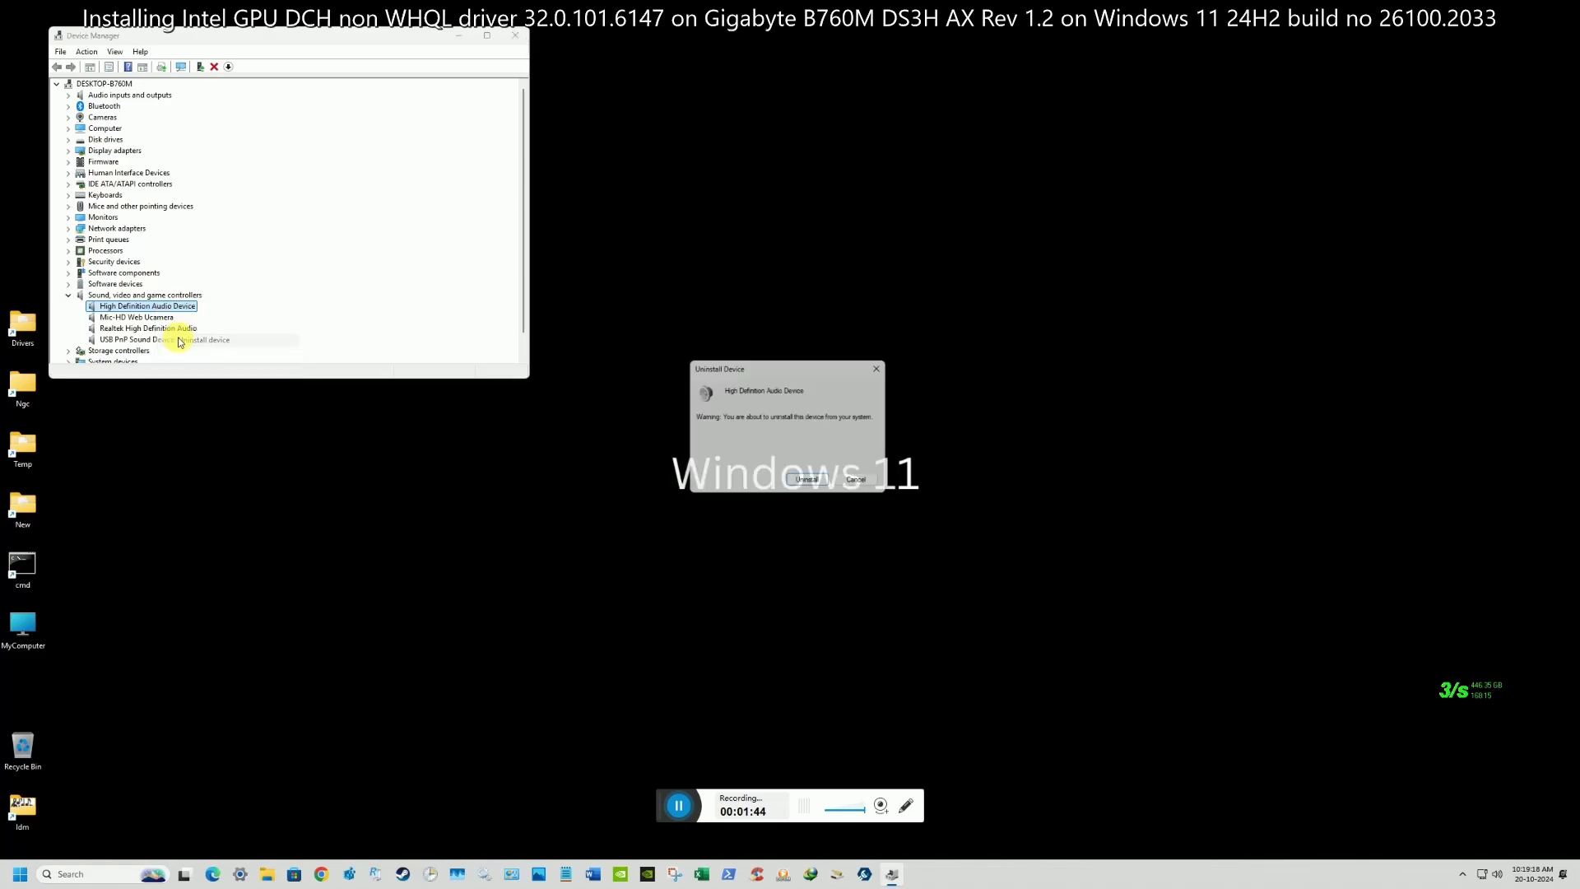
pyautogui.click(807, 484)
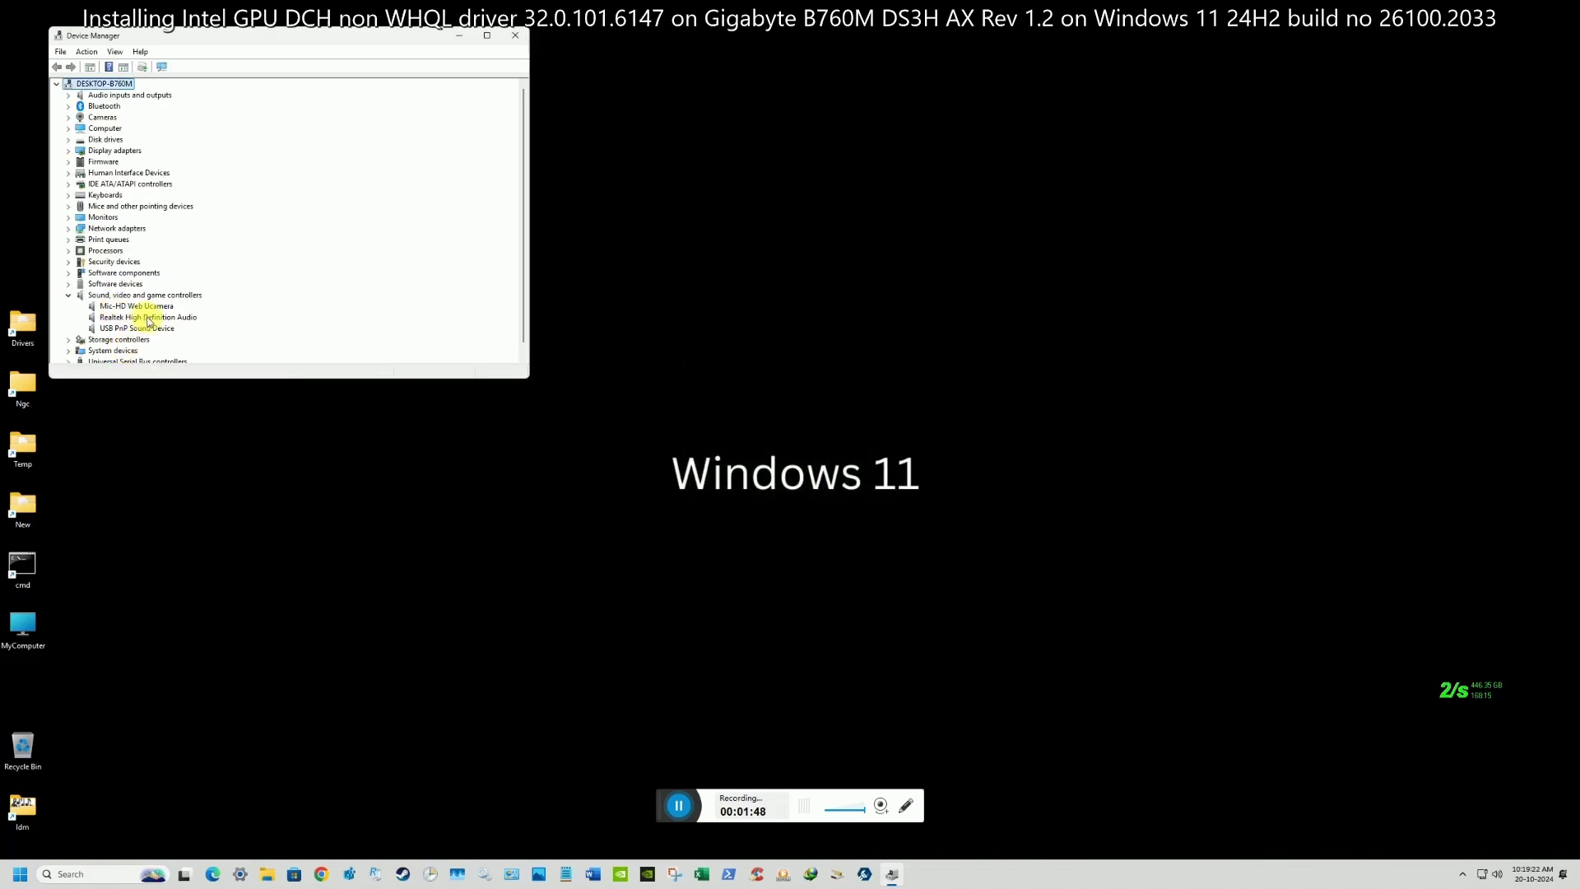
# - Check the Realtek High Definition Audio driver version in its properties, and collapse the sound, video and game controllers
pyautogui.rightClick(150, 319)
pyautogui.click(190, 392)
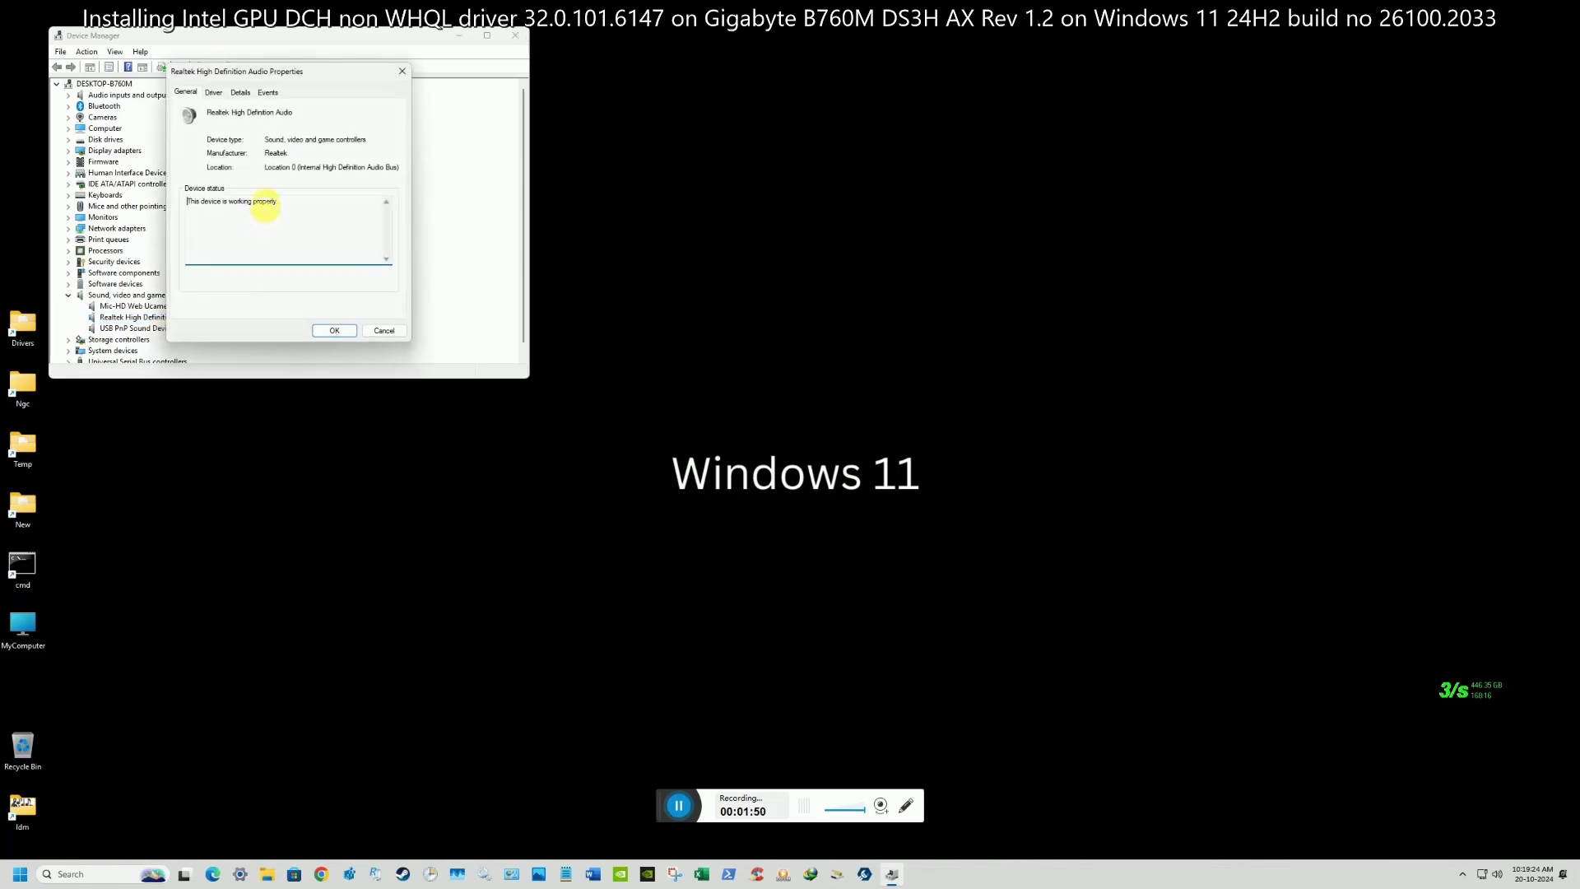
pyautogui.click(213, 92)
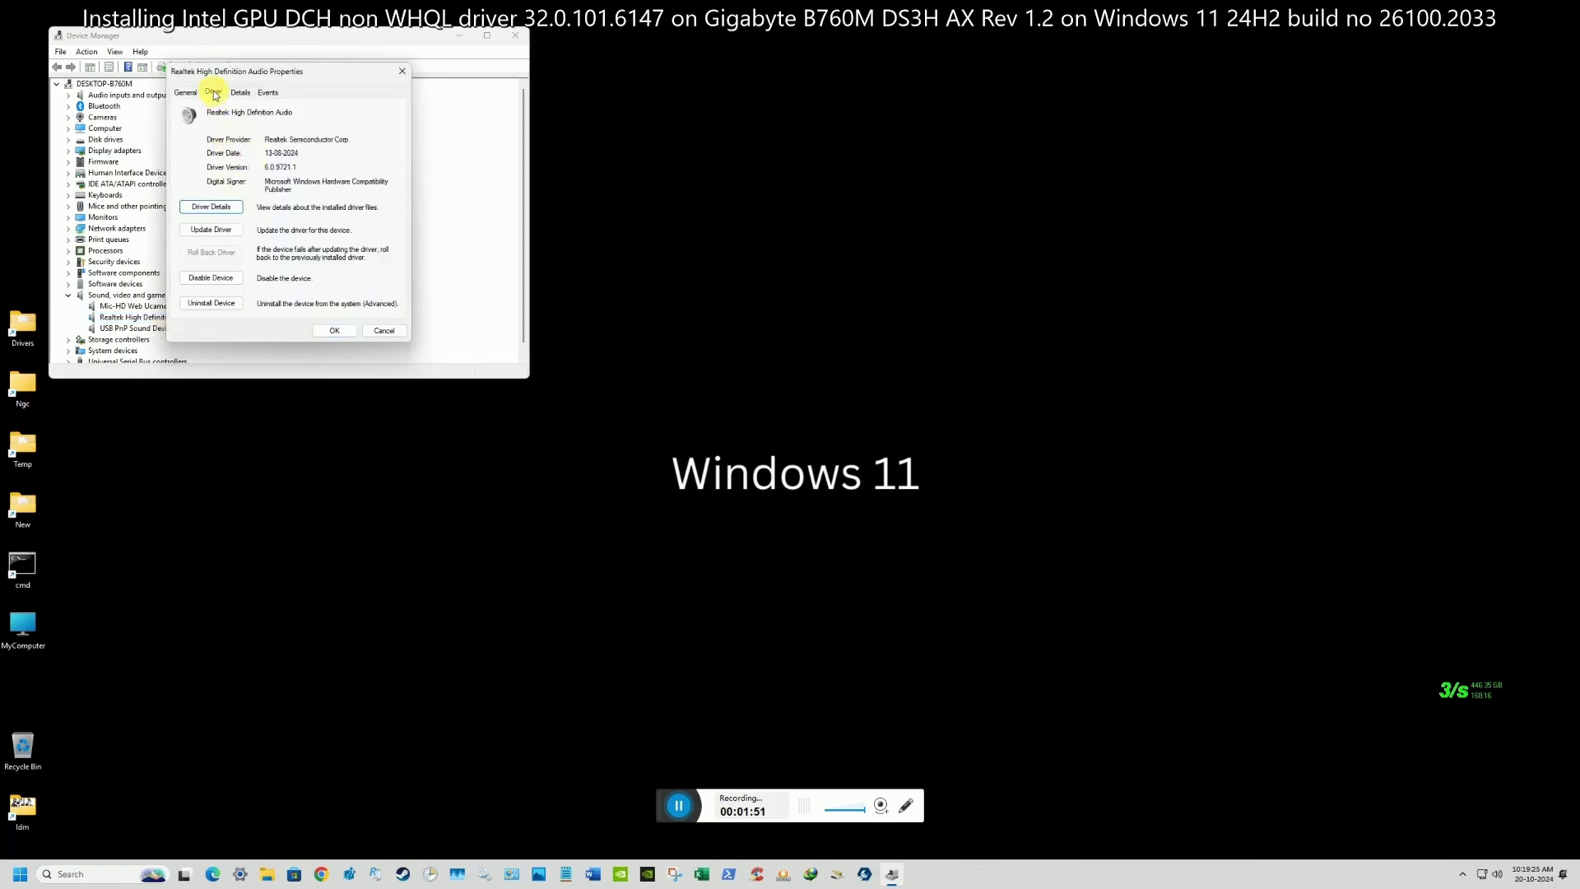
pyautogui.click(334, 330)
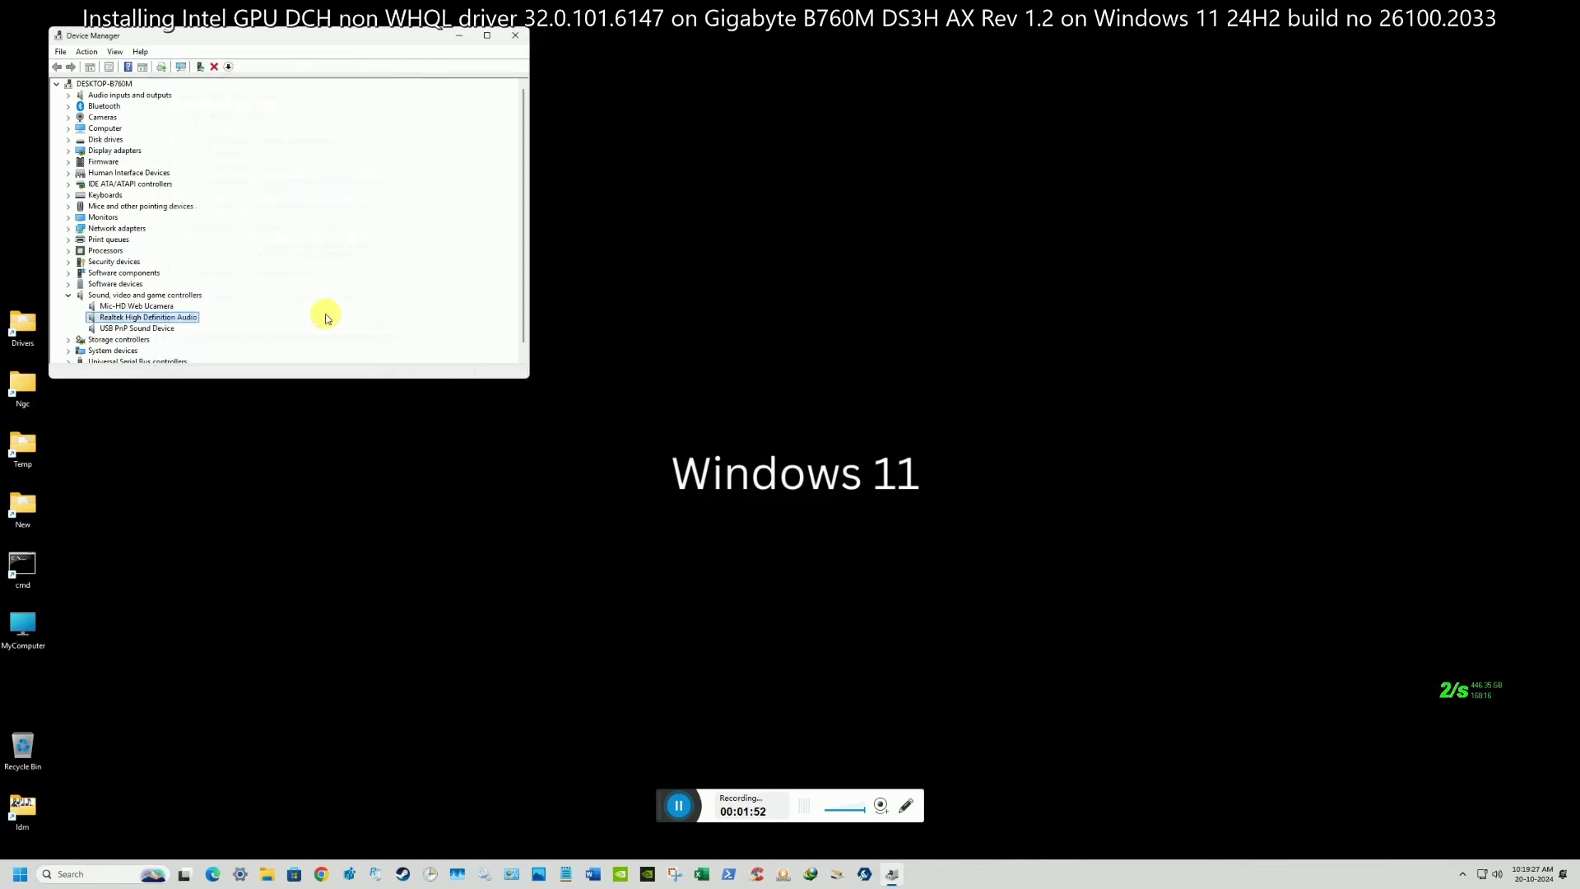
pyautogui.click(69, 296)
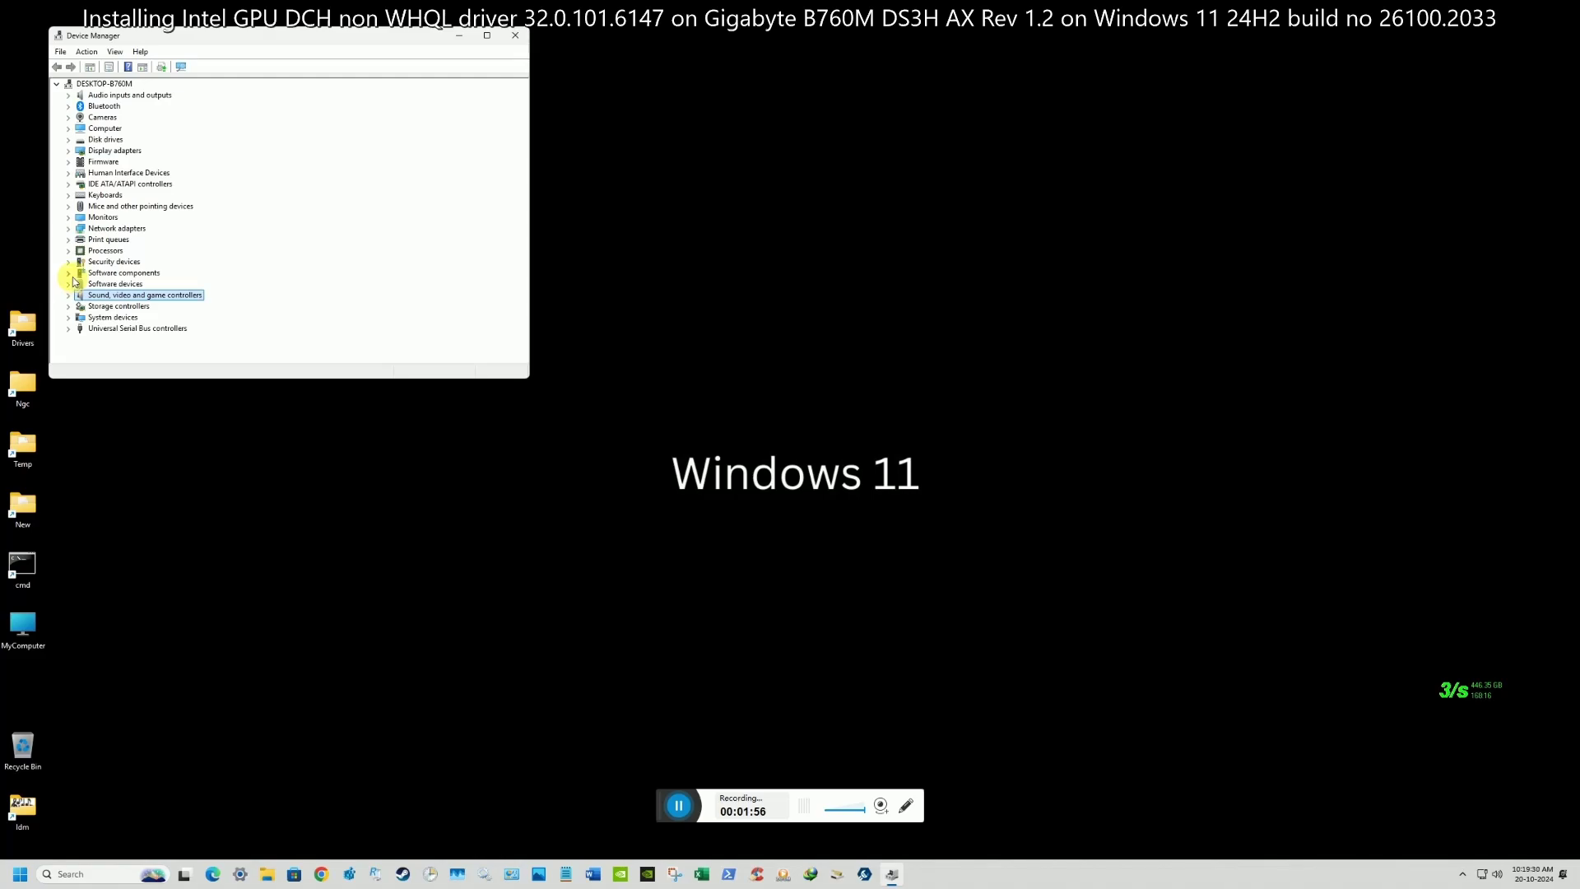
# - List the software components, check the Intel(R) UHD Graphics 770 driver version in its properties, and close Device Manager
pyautogui.click(71, 275)
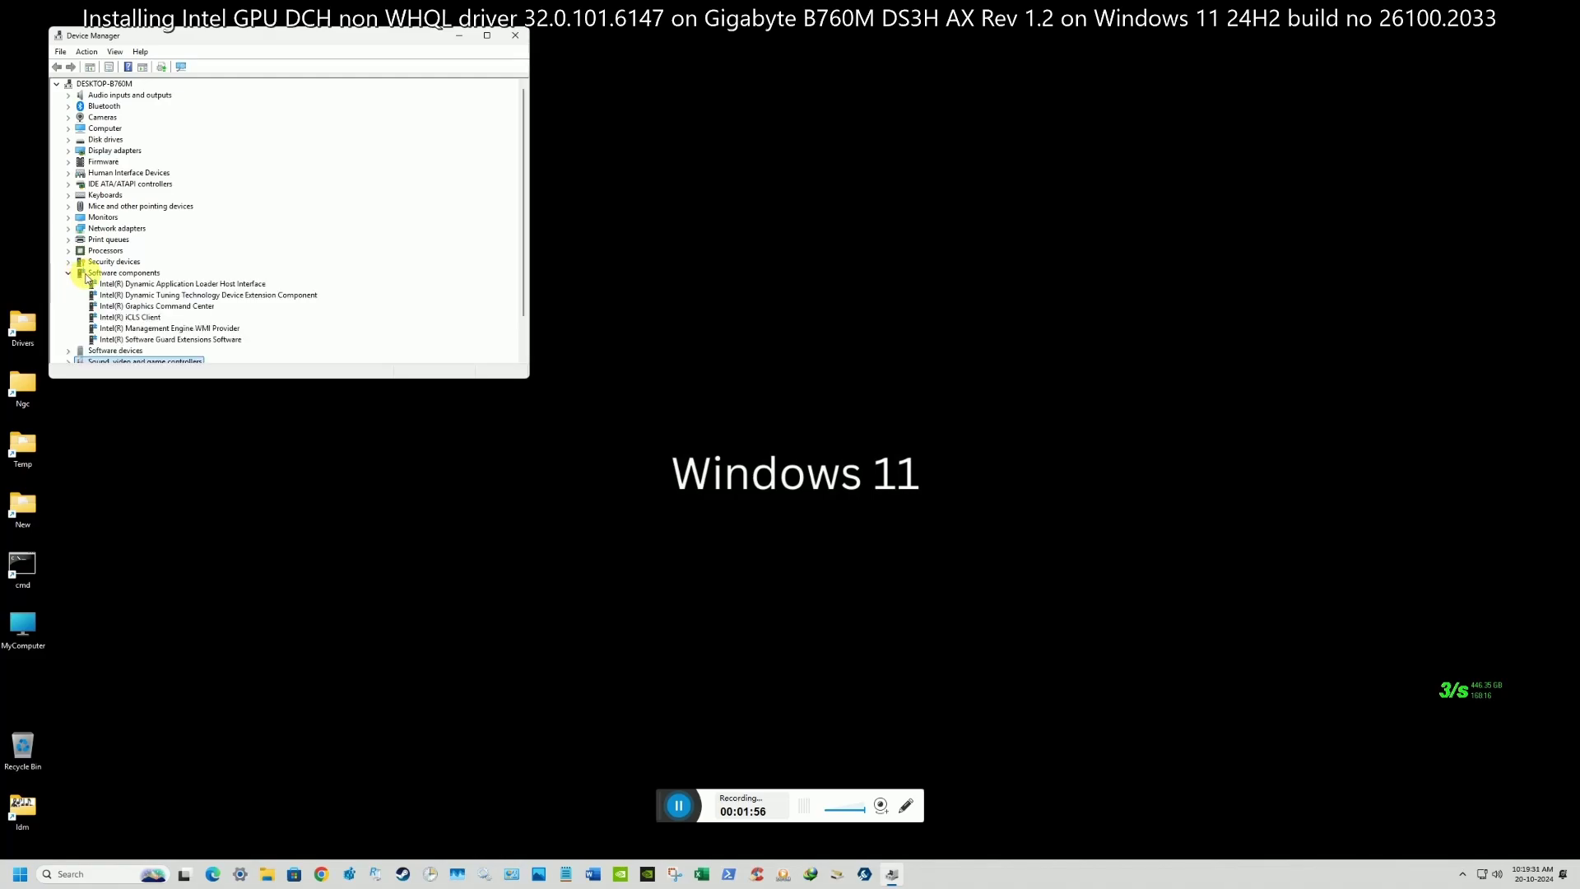
pyautogui.click(68, 151)
pyautogui.rightClick(133, 162)
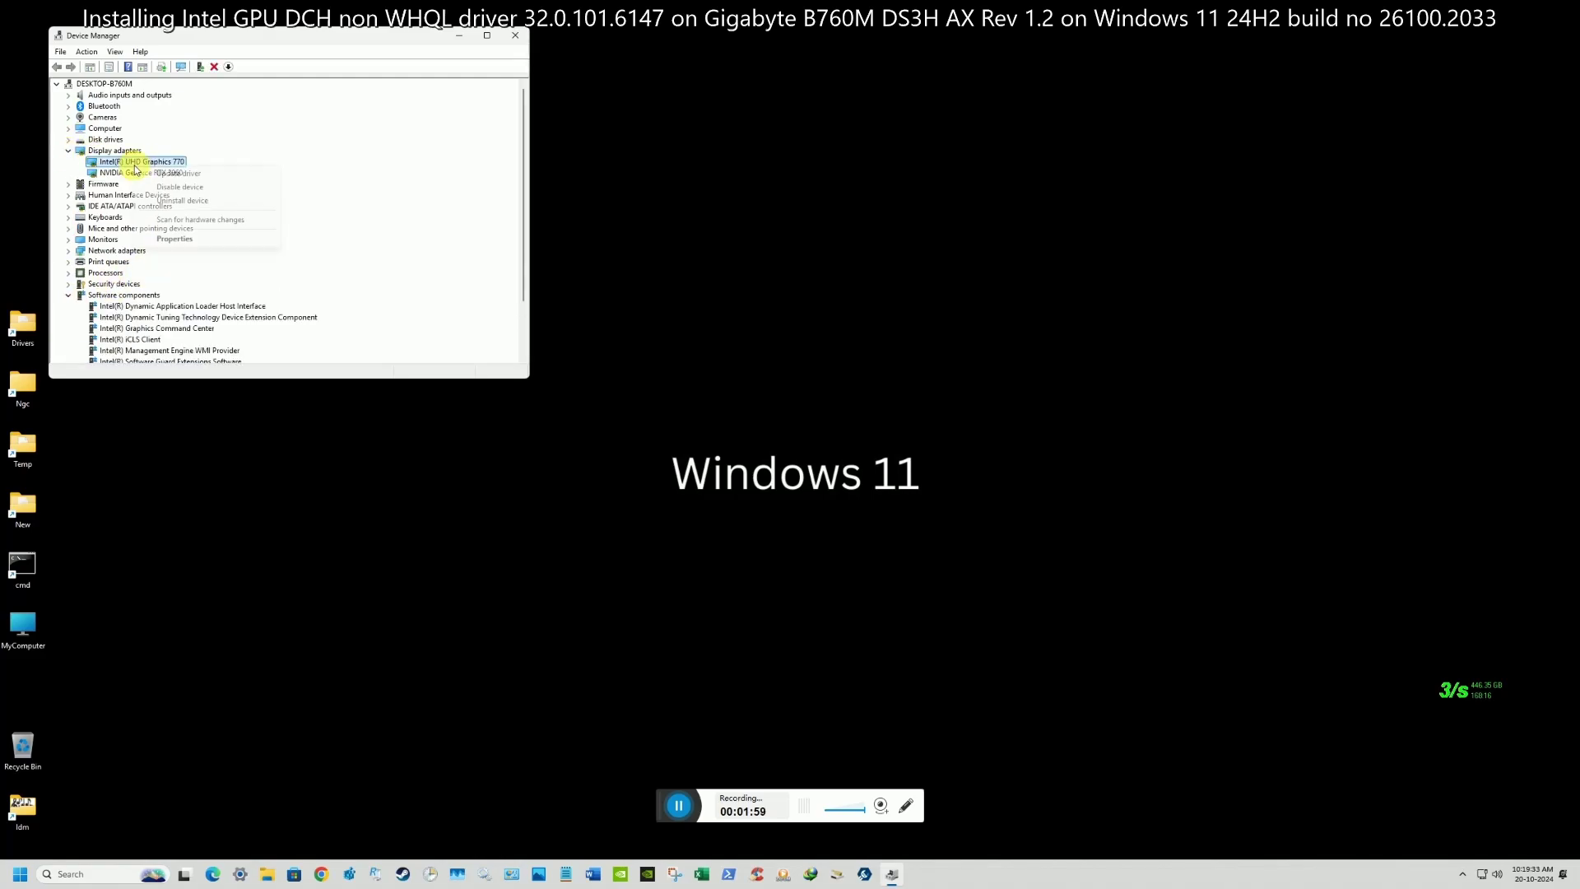
pyautogui.click(191, 238)
pyautogui.click(210, 93)
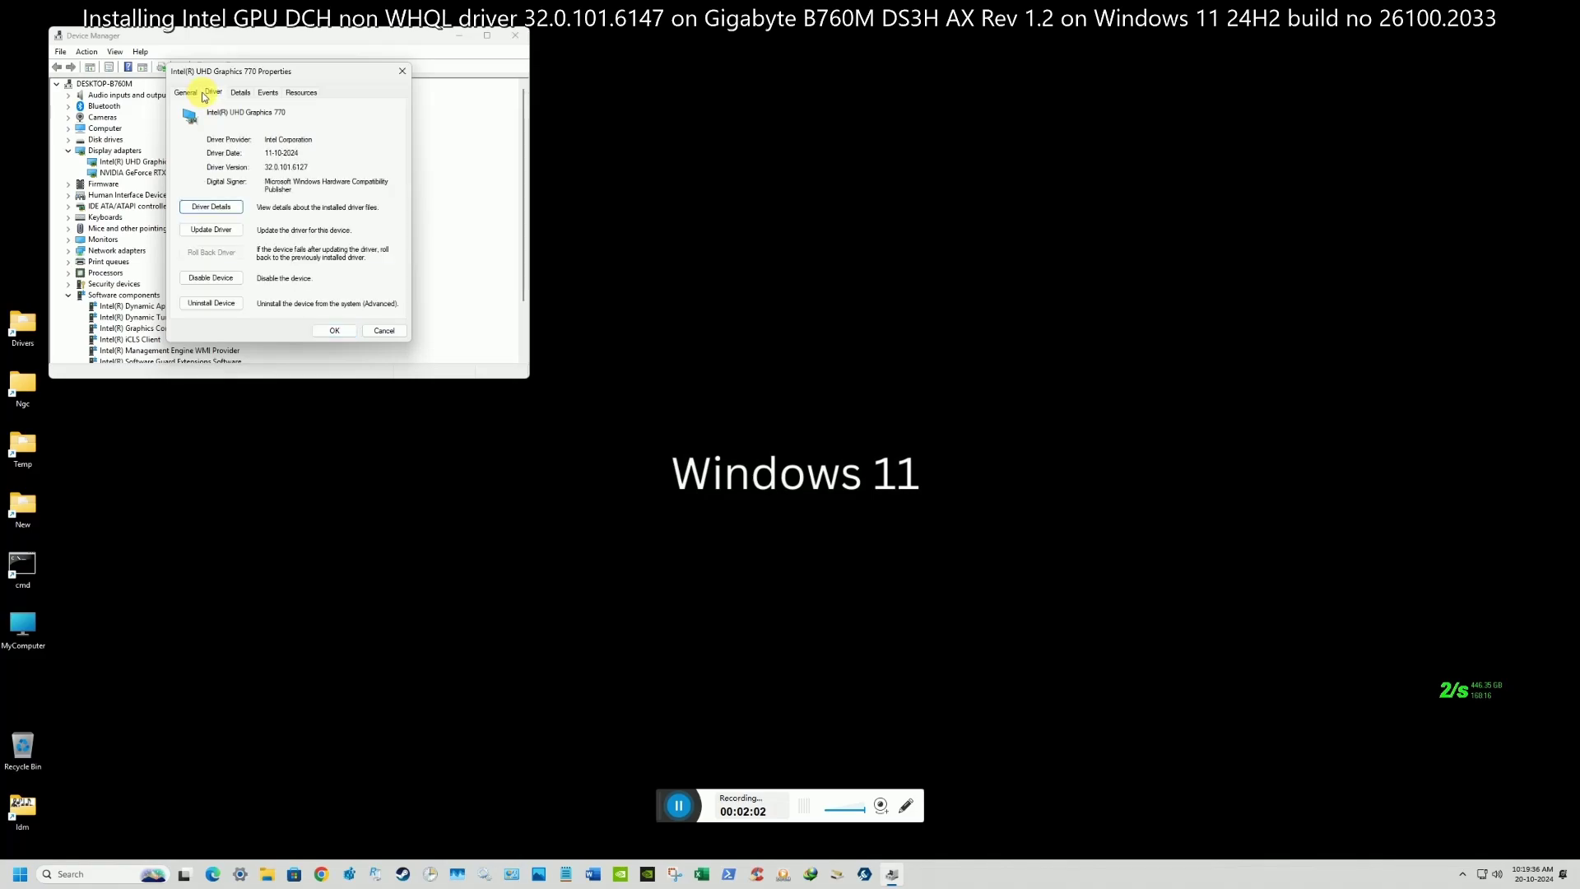
pyautogui.click(334, 330)
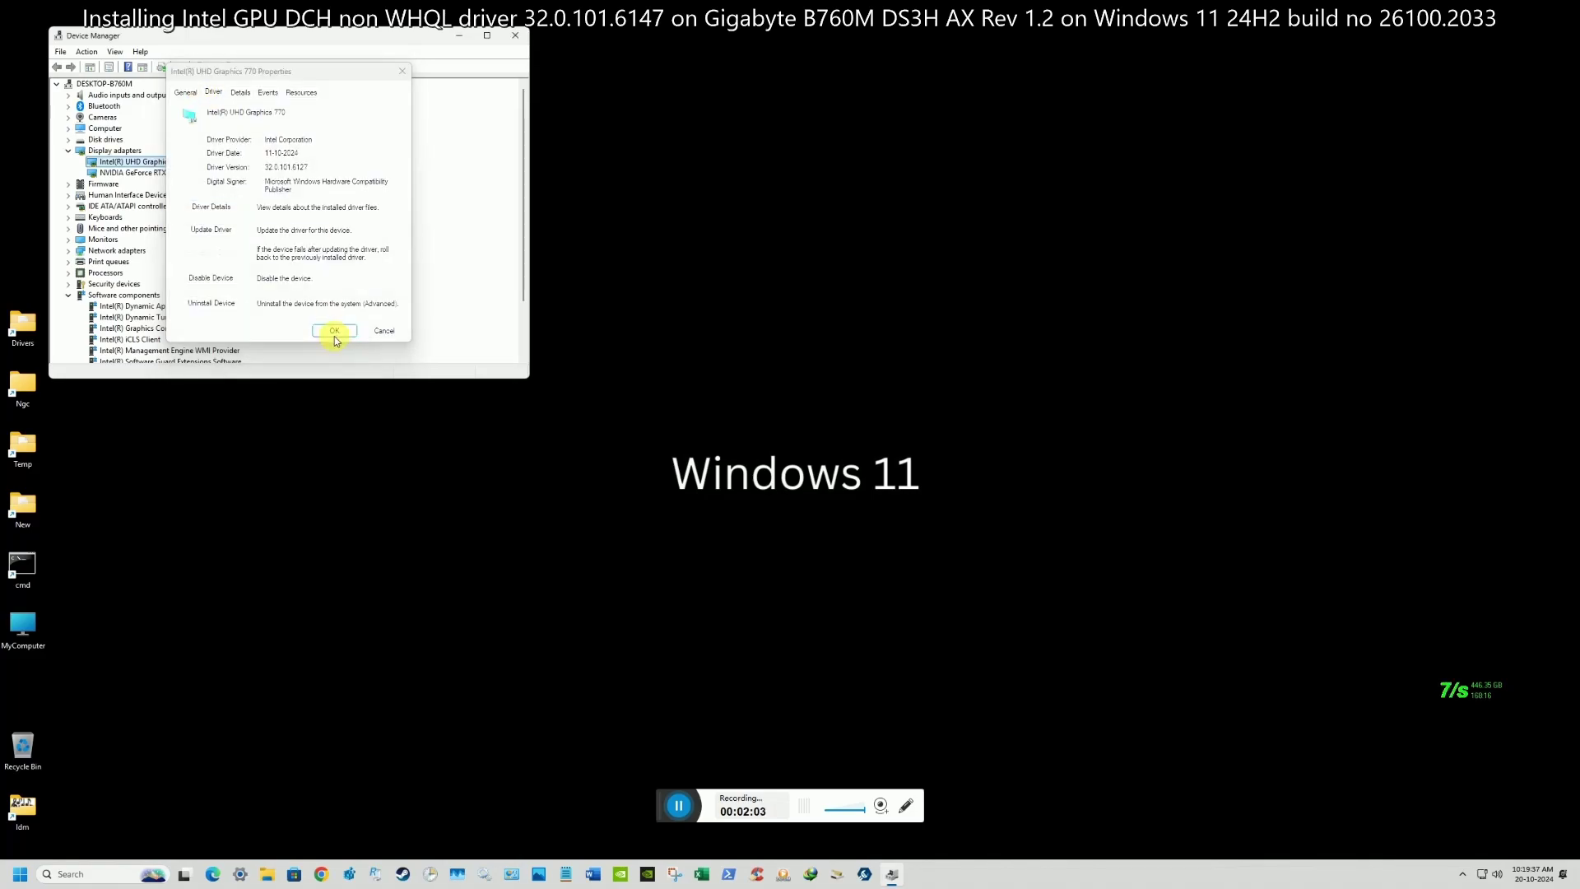
pyautogui.click(521, 38)
# - Open System Information, examine the Display component's details for the installed graphics adapters, and close it
pyautogui.rightClick(451, 100)
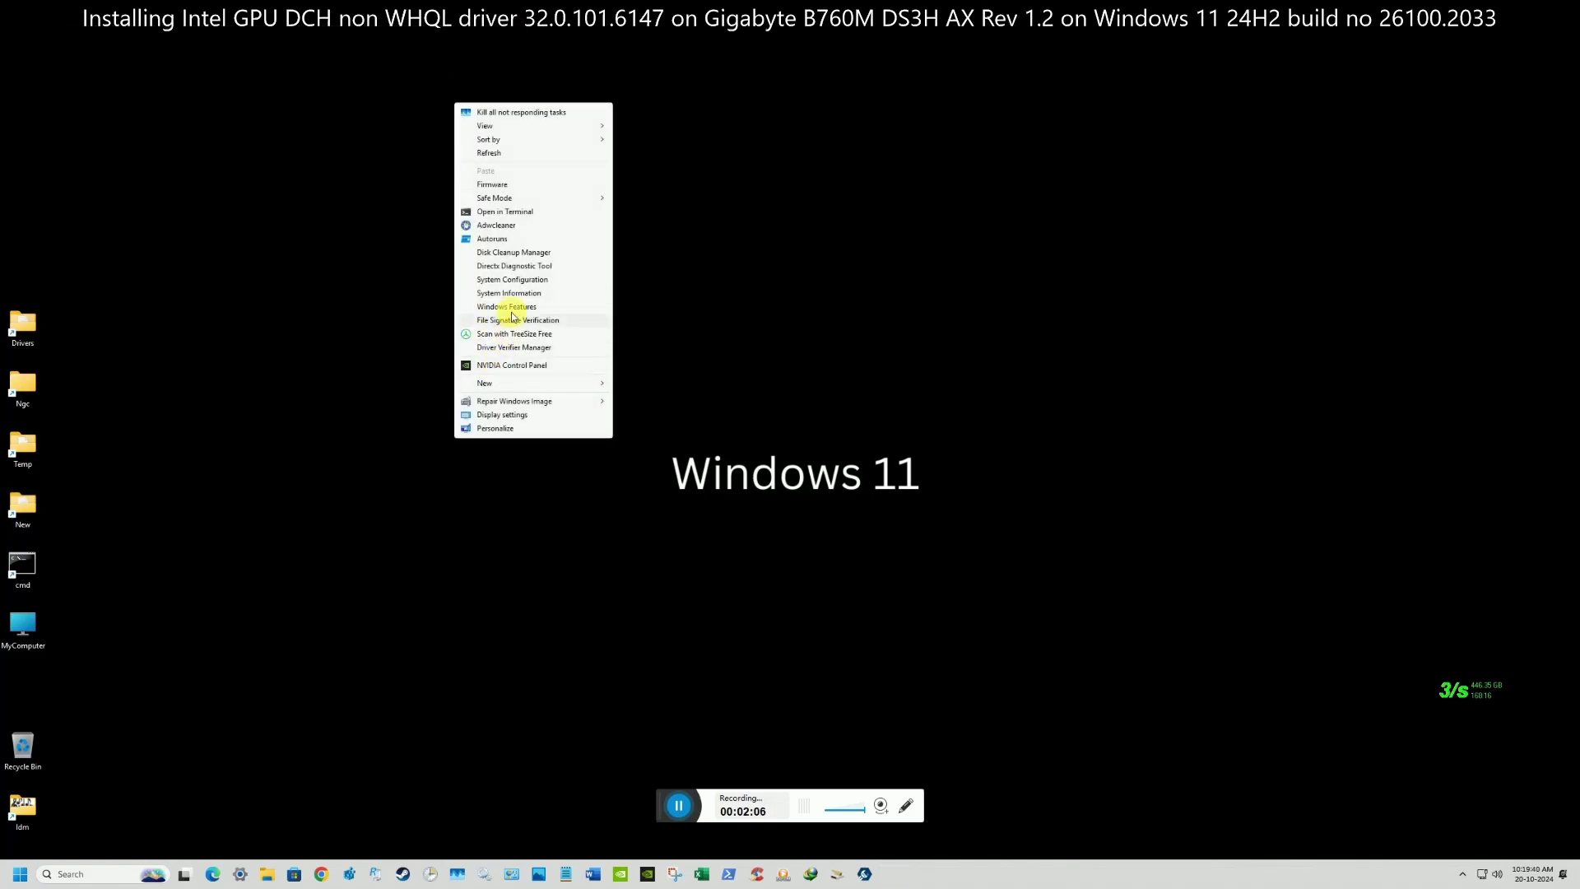
pyautogui.click(529, 293)
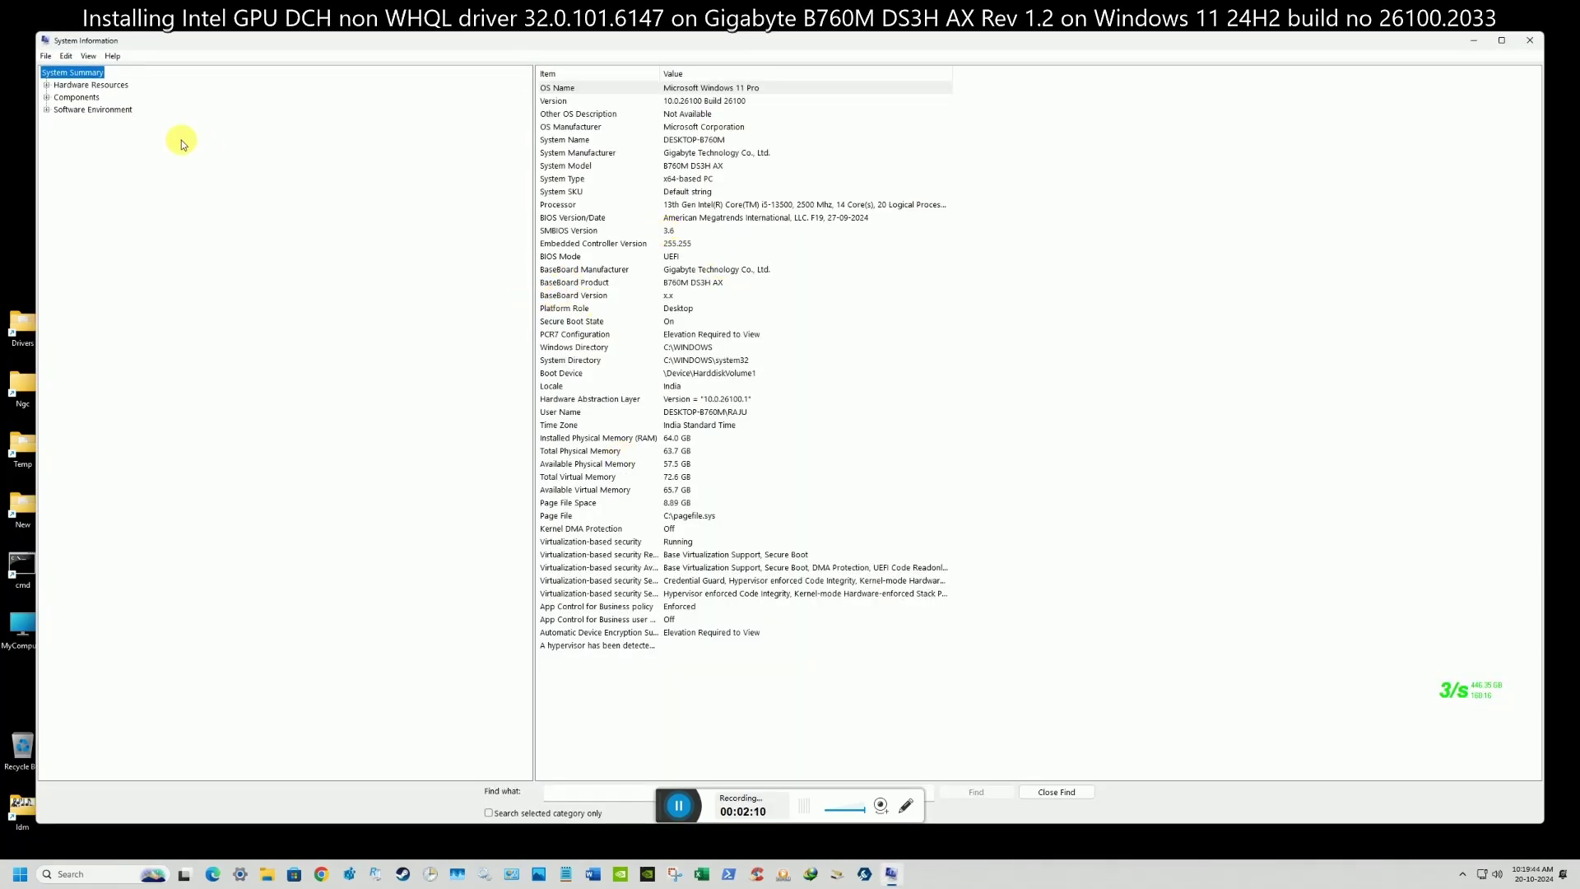
pyautogui.click(99, 98)
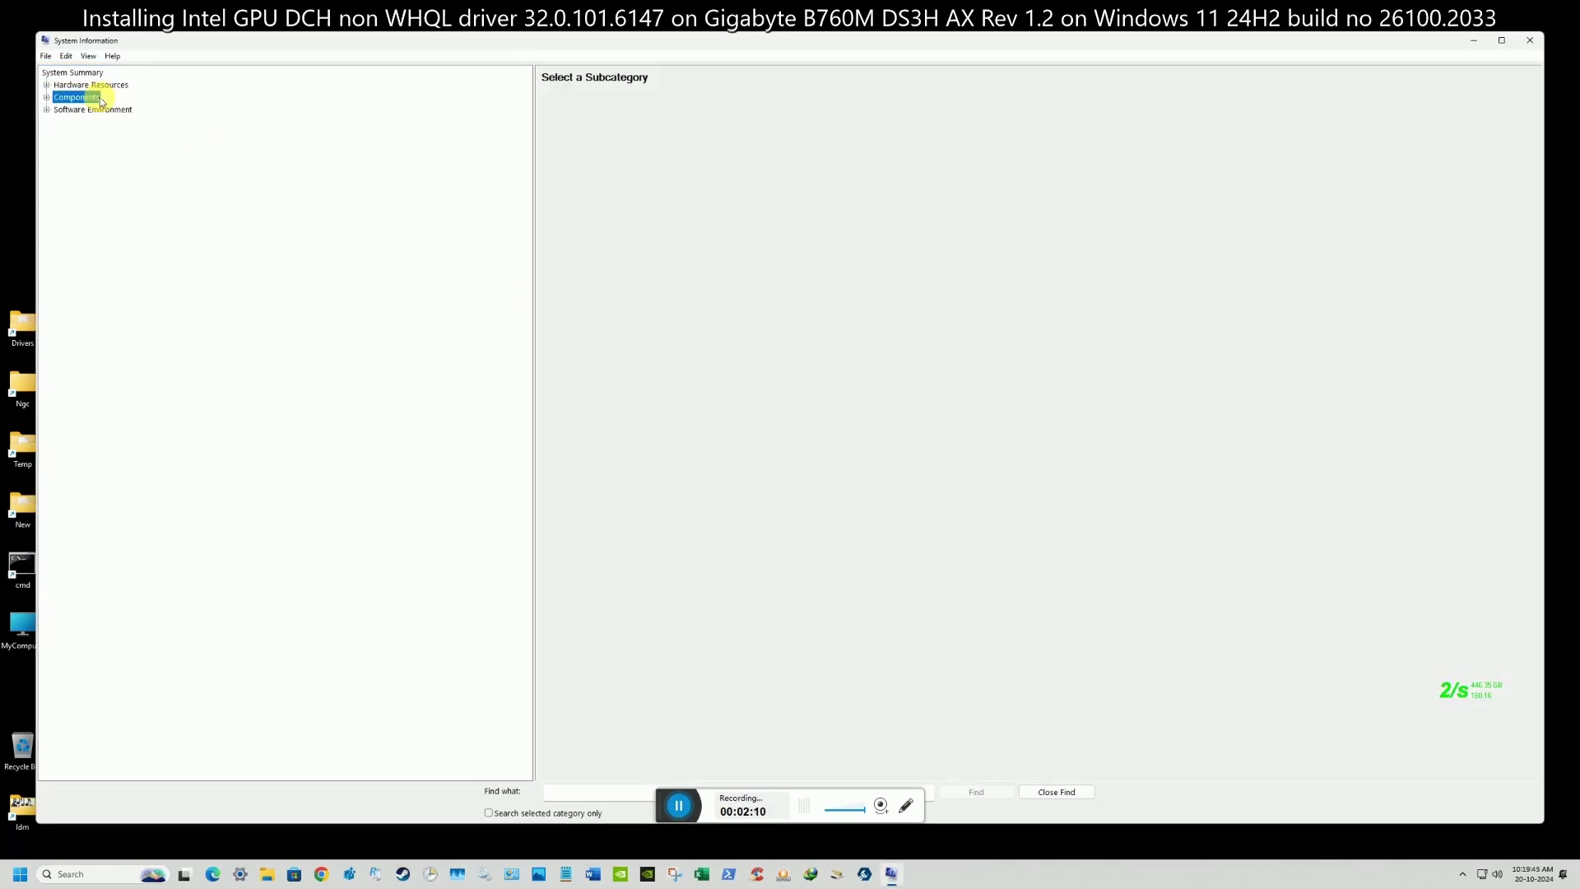
pyautogui.click(47, 97)
pyautogui.click(78, 146)
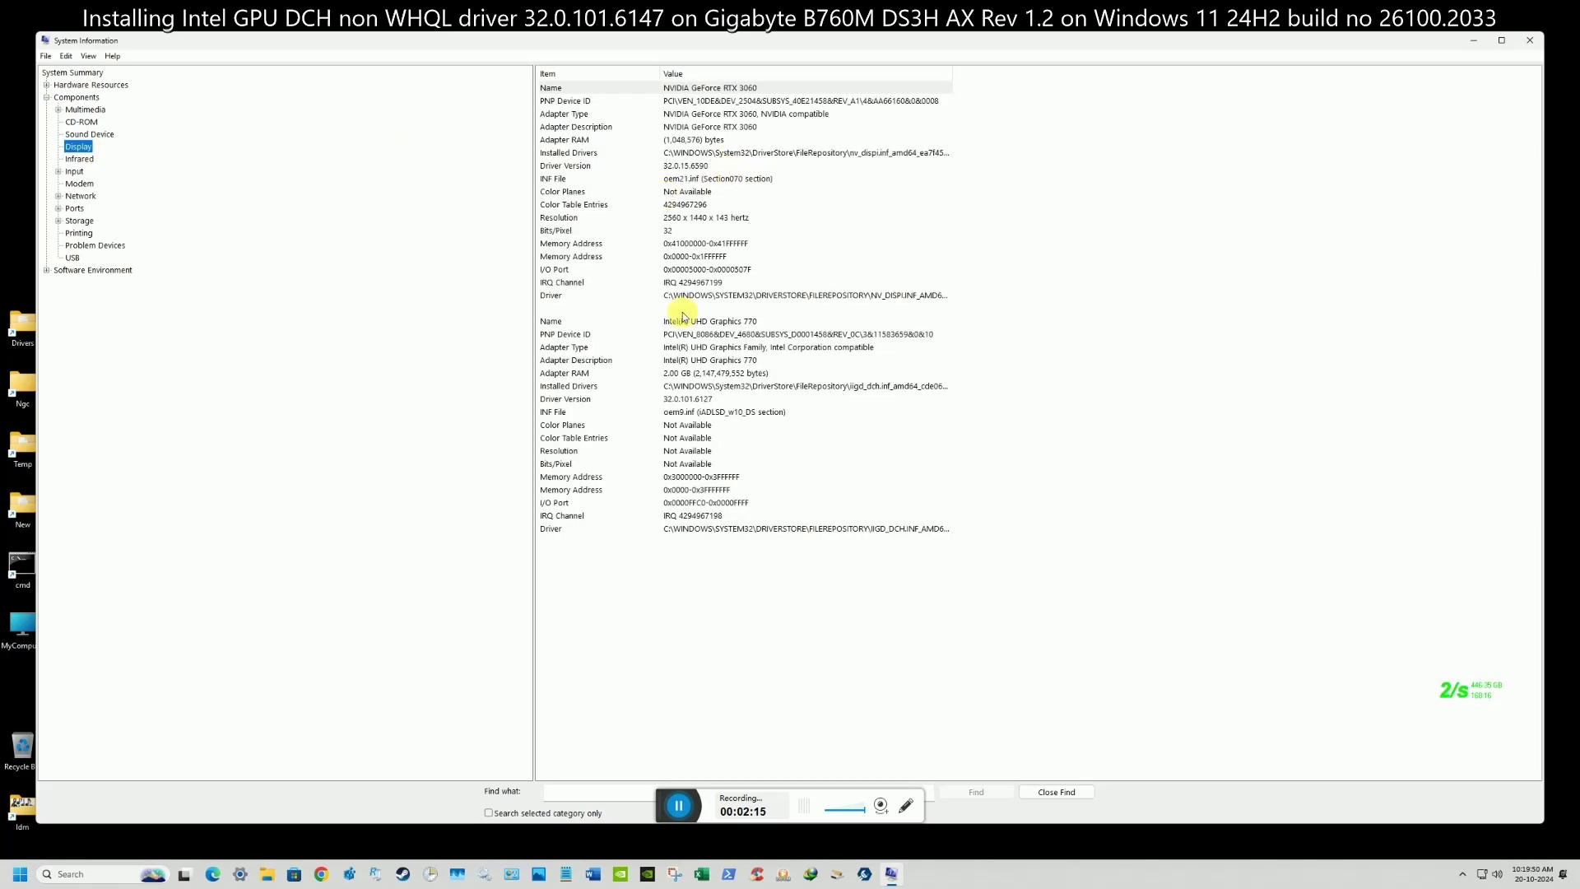
pyautogui.click(1530, 39)
# - Run the DirectX Diagnostic Tool, review its display, sound and input information, and exit
pyautogui.rightClick(498, 69)
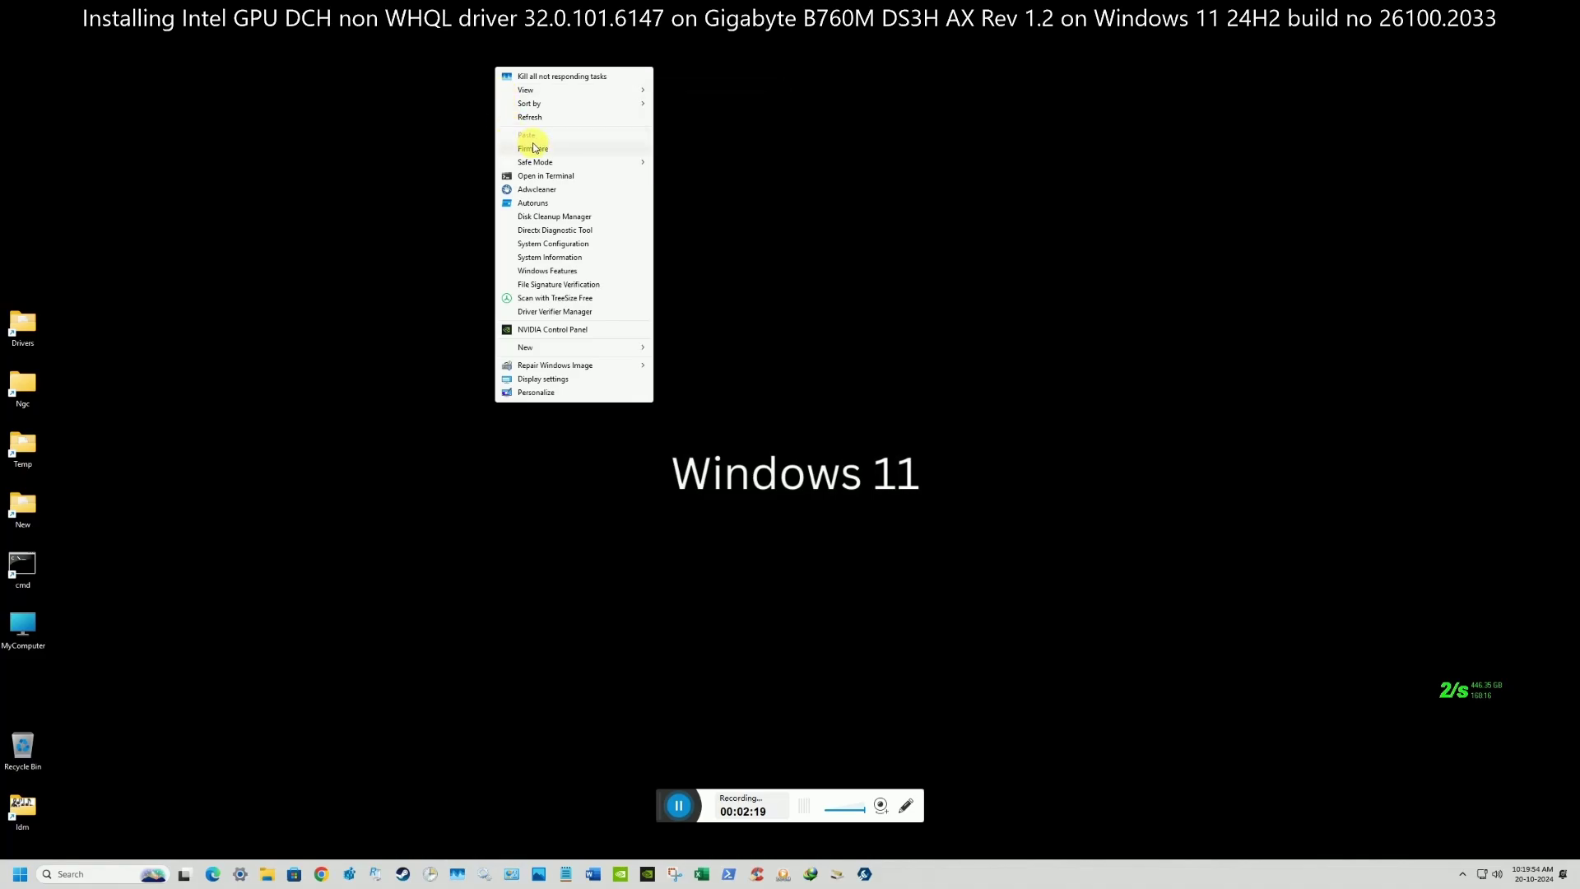
pyautogui.click(566, 232)
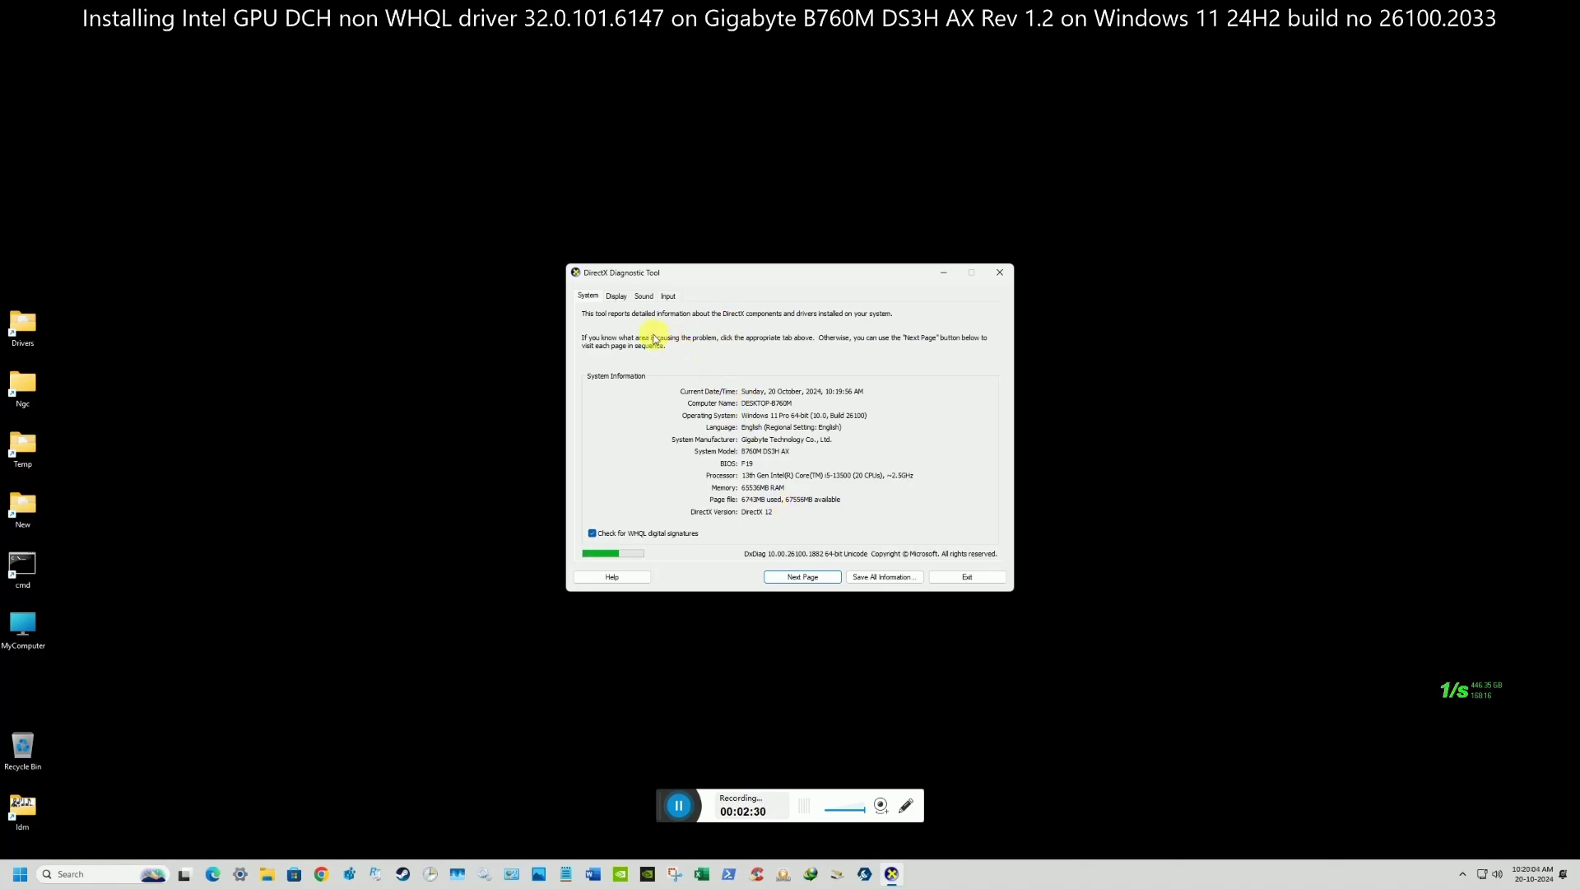
pyautogui.click(613, 295)
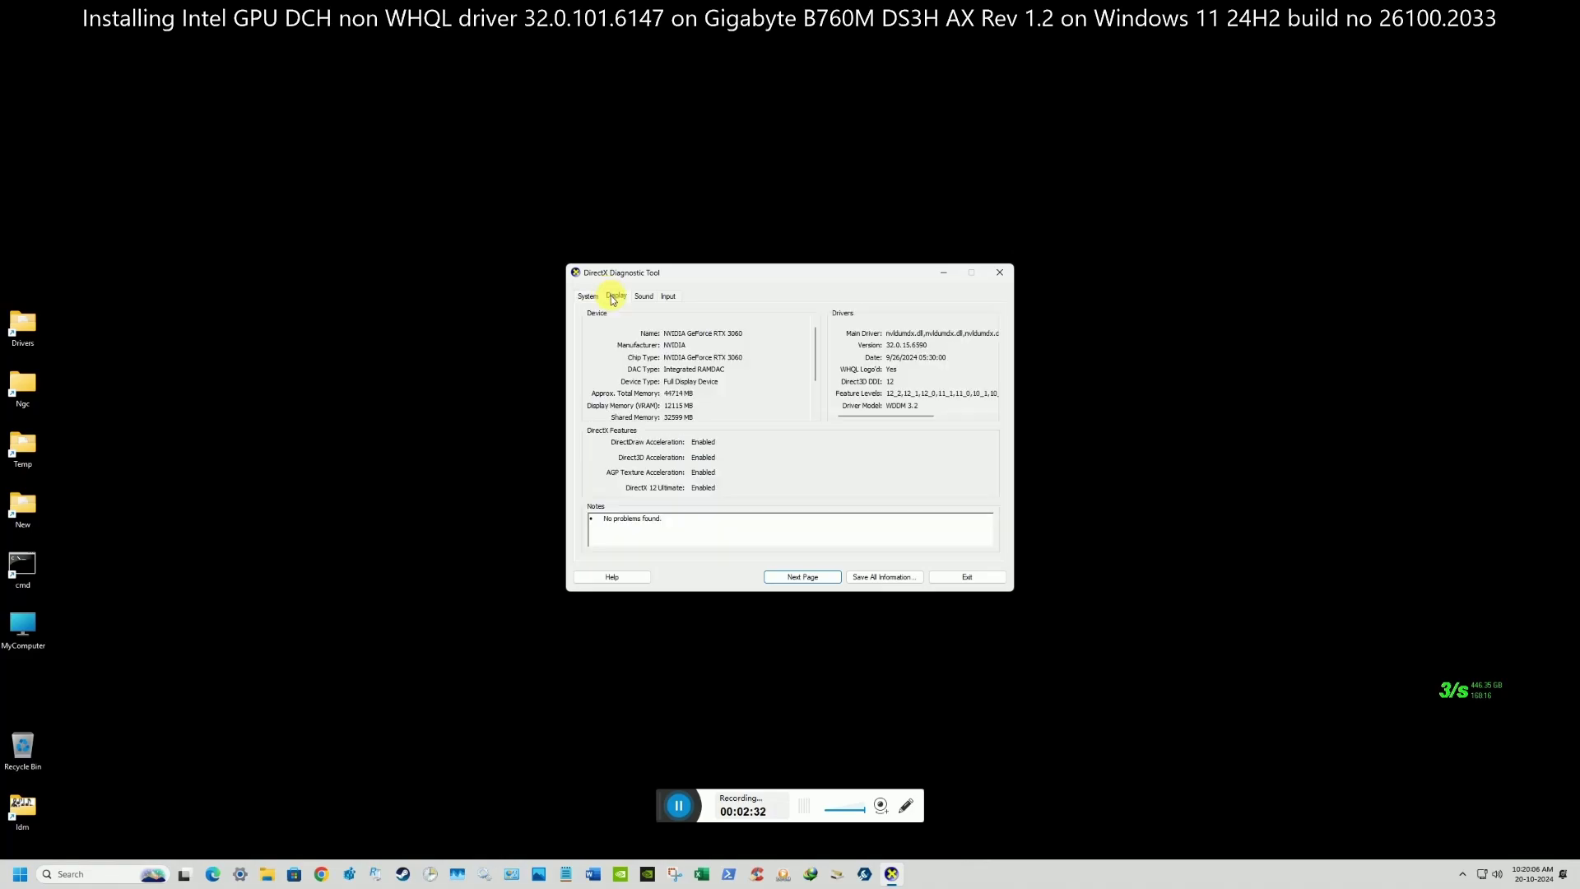
pyautogui.click(643, 295)
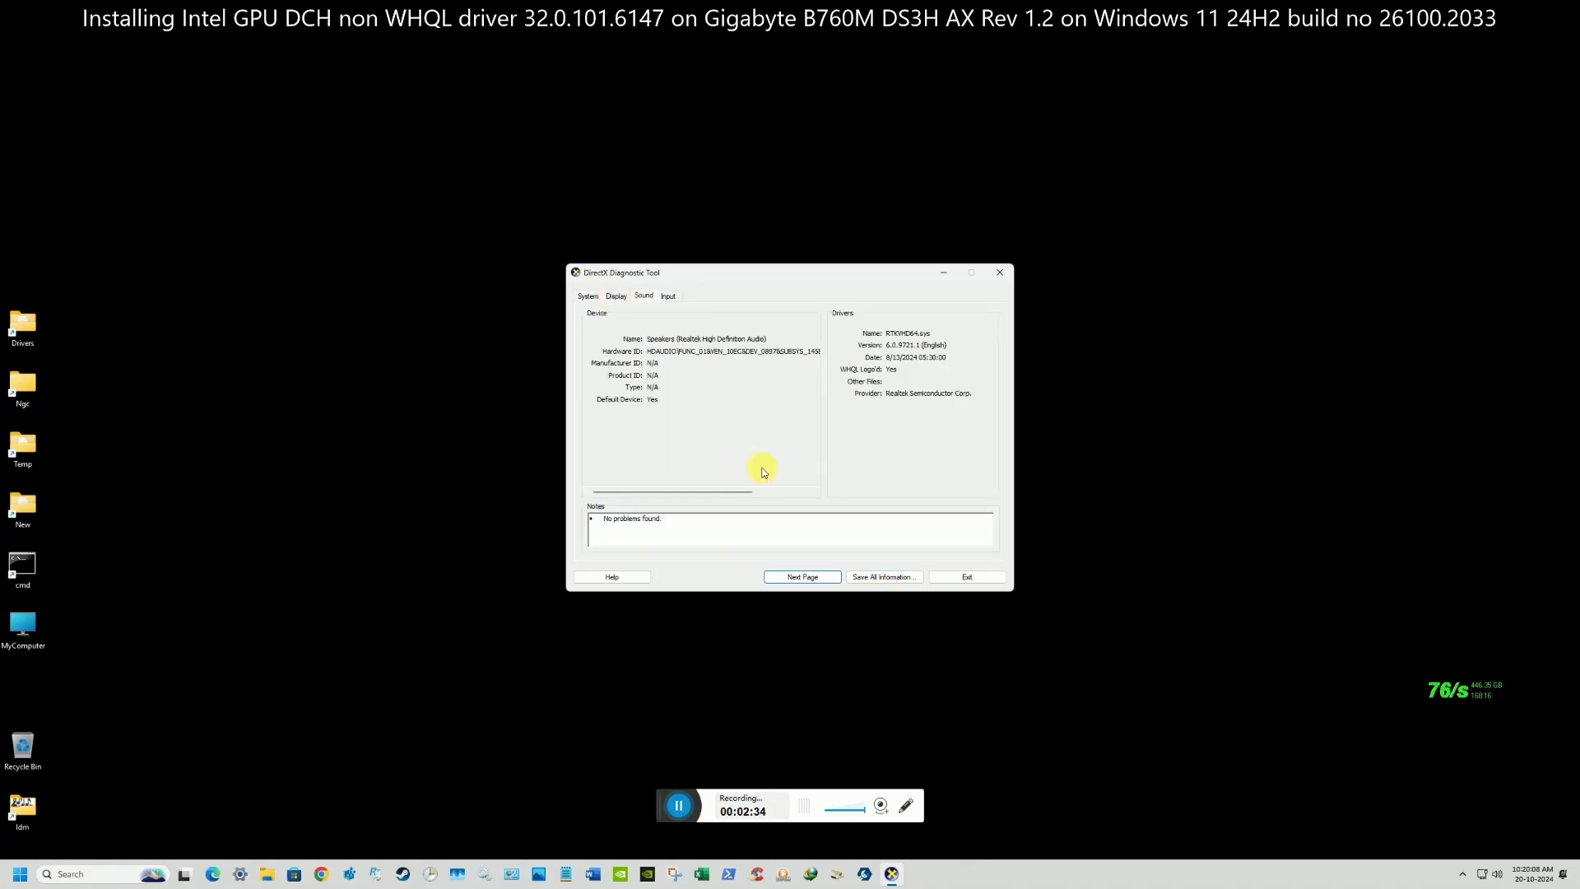
pyautogui.click(670, 296)
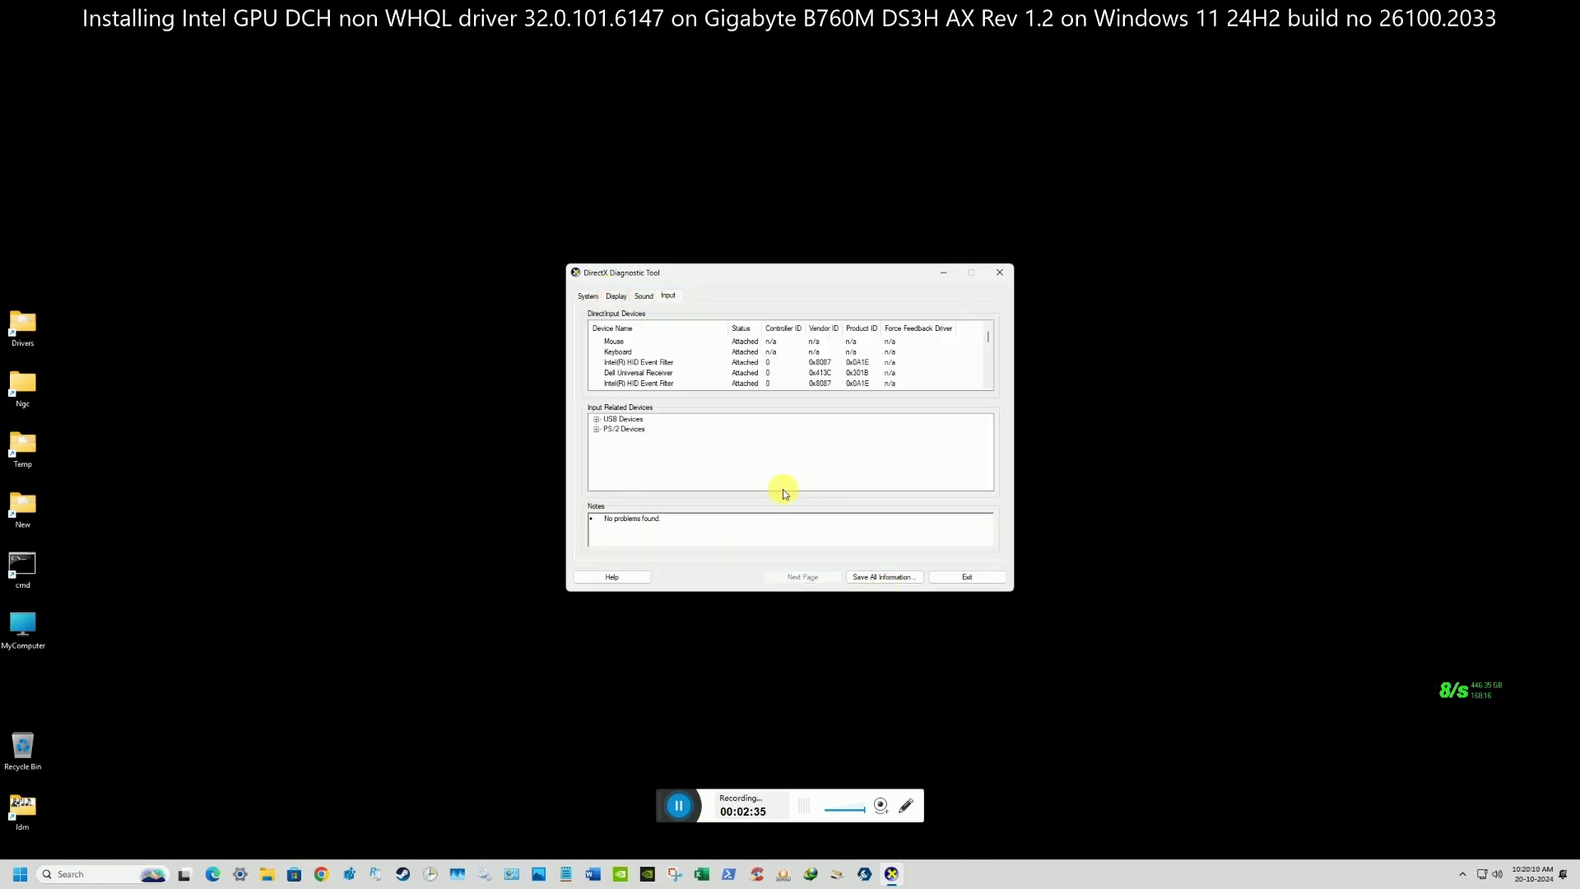
pyautogui.click(946, 576)
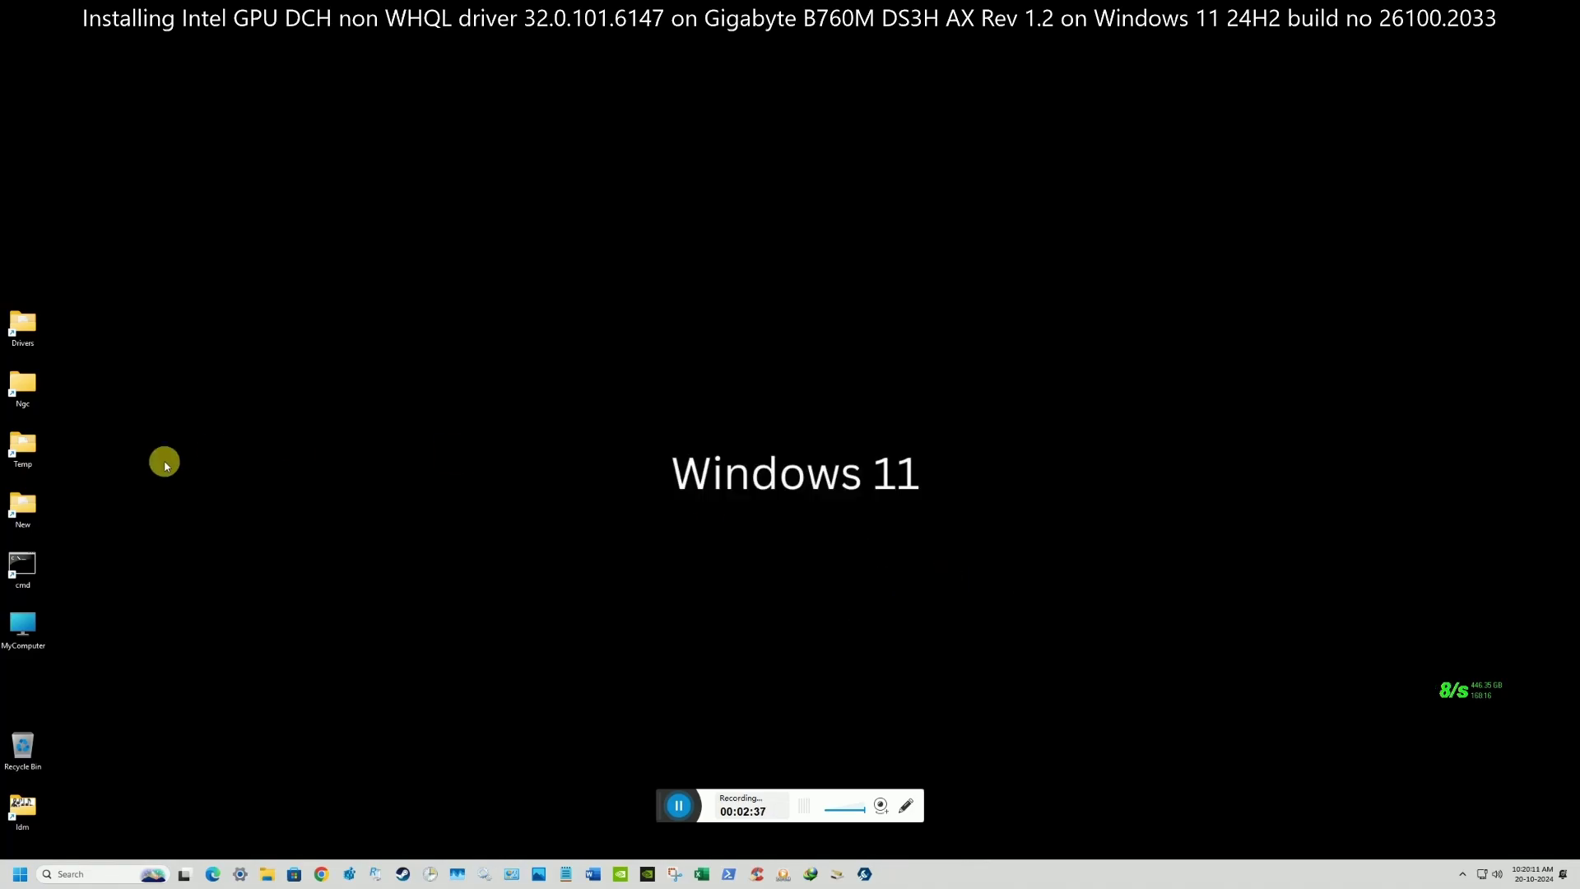
# - Start the desktop cmd shortcut as administrator, run winver to check the Windows version, and dismiss the About Windows dialog
pyautogui.rightClick(16, 574)
pyautogui.click(87, 314)
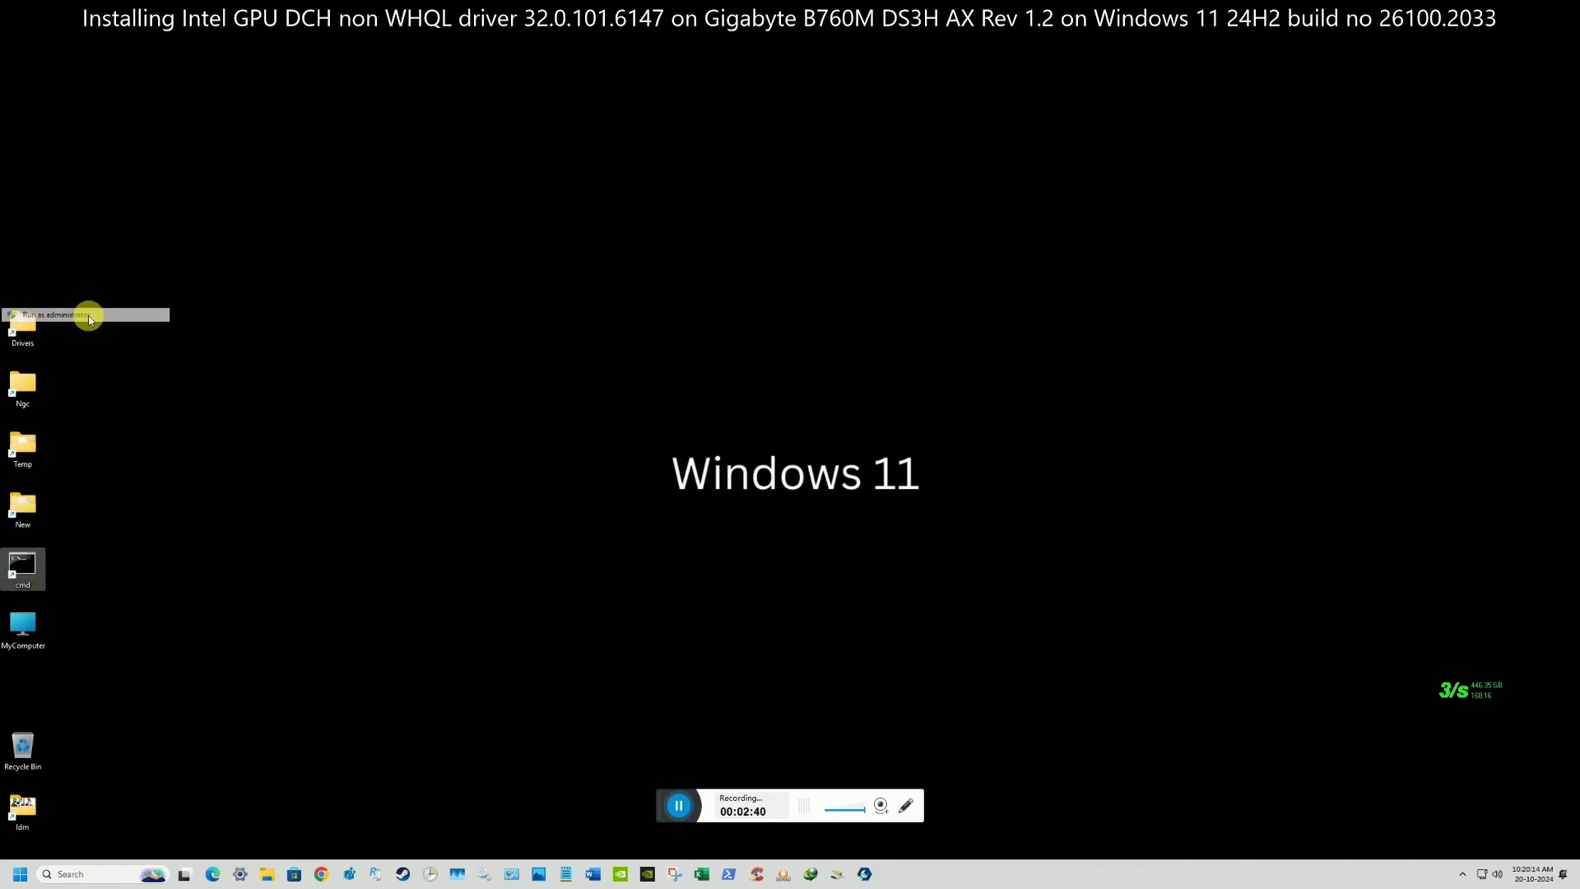
pyautogui.write('win')
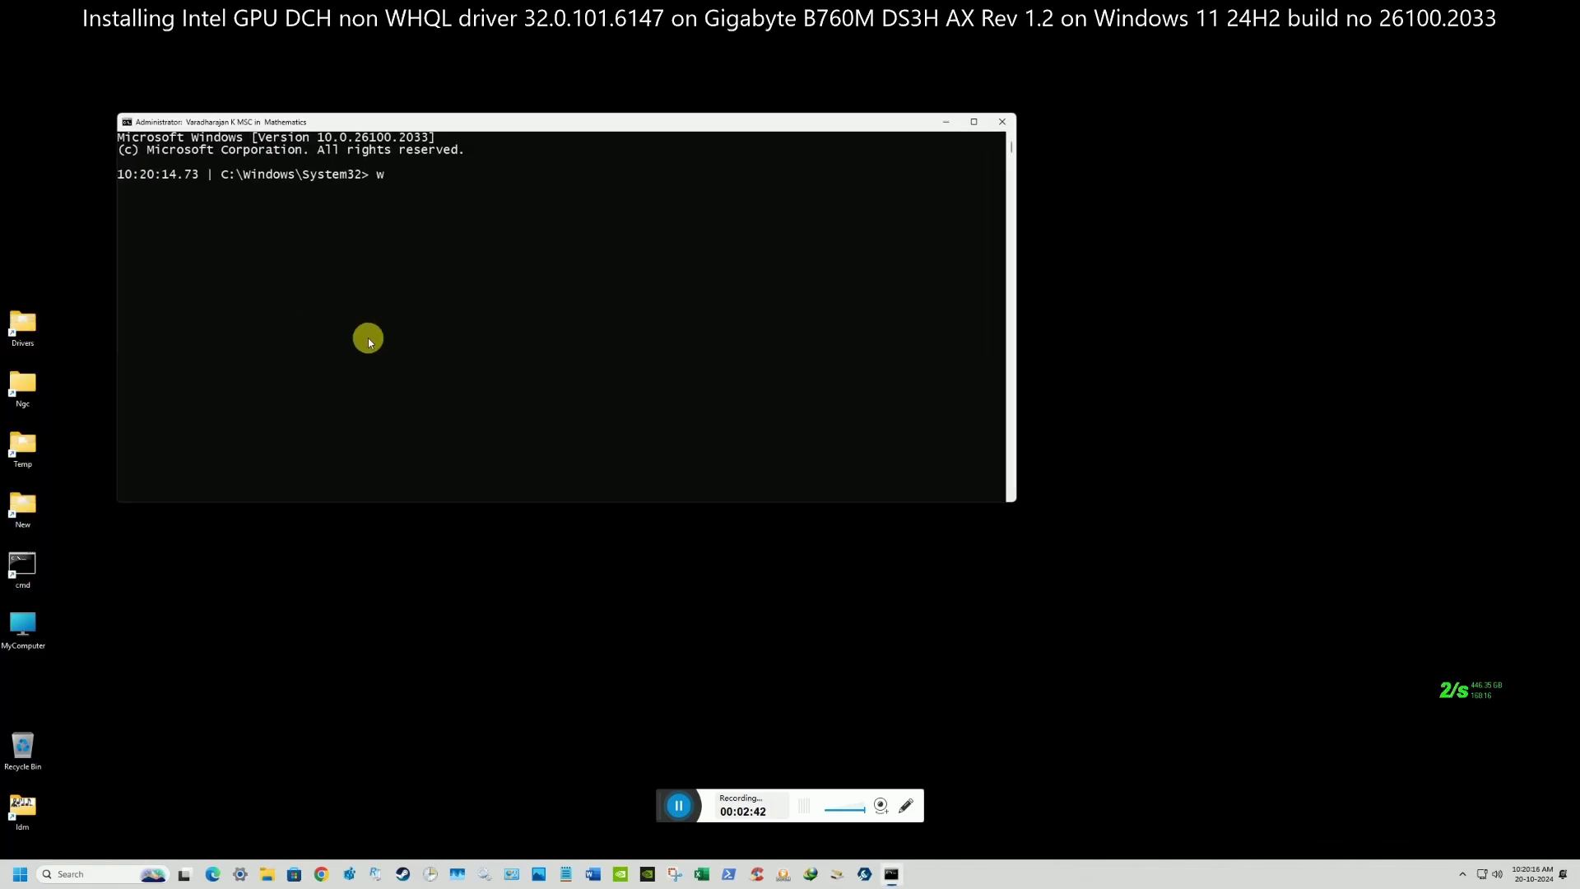
pyautogui.write('ver')
pyautogui.press('Return')
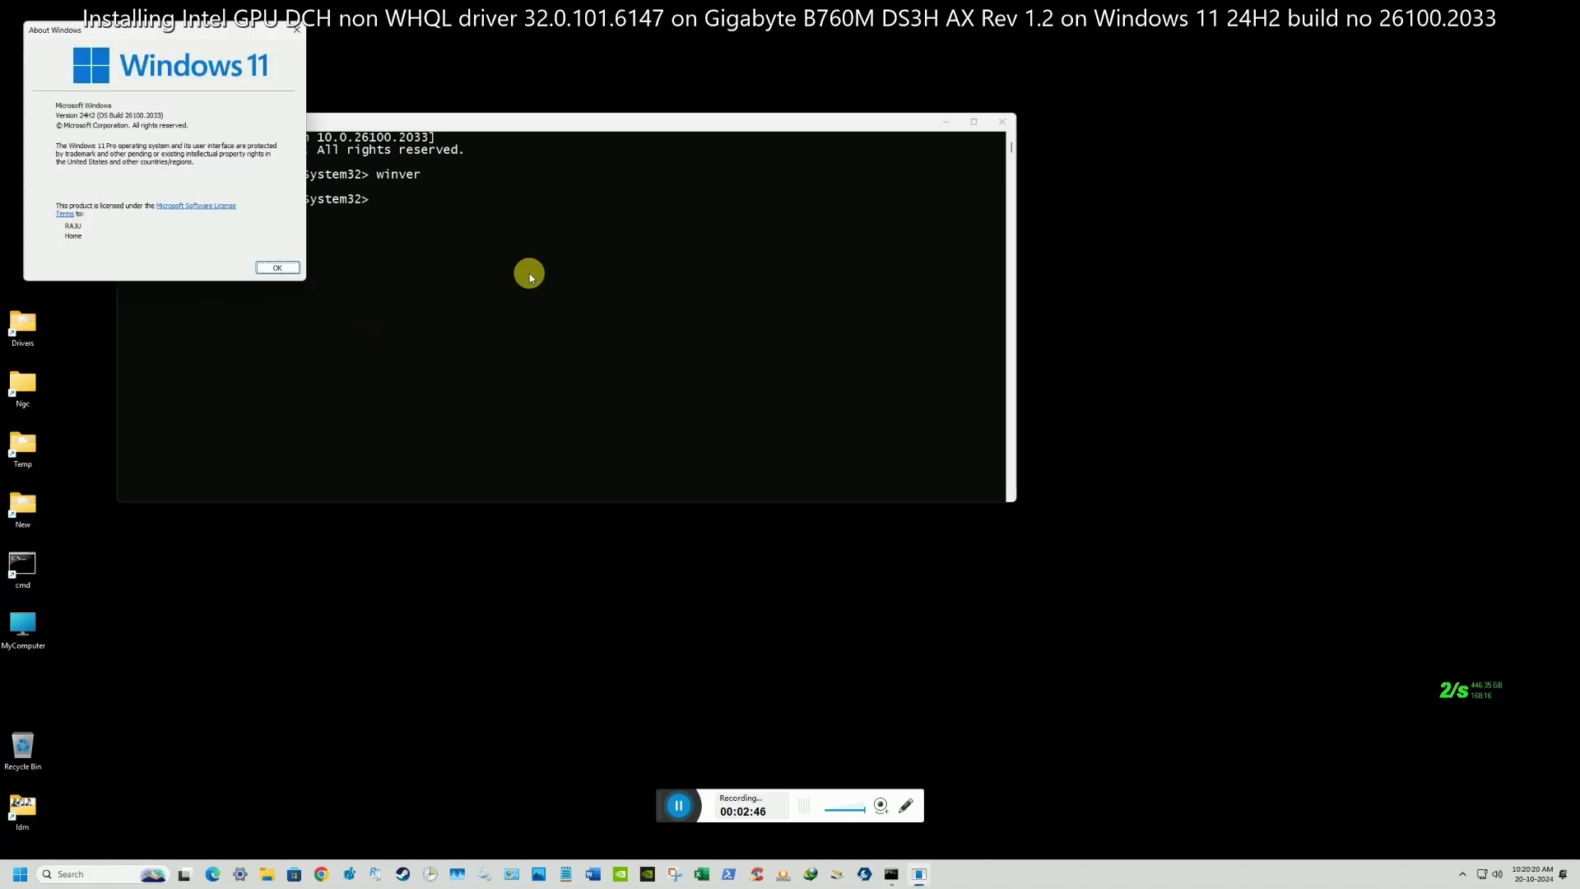
pyautogui.click(272, 268)
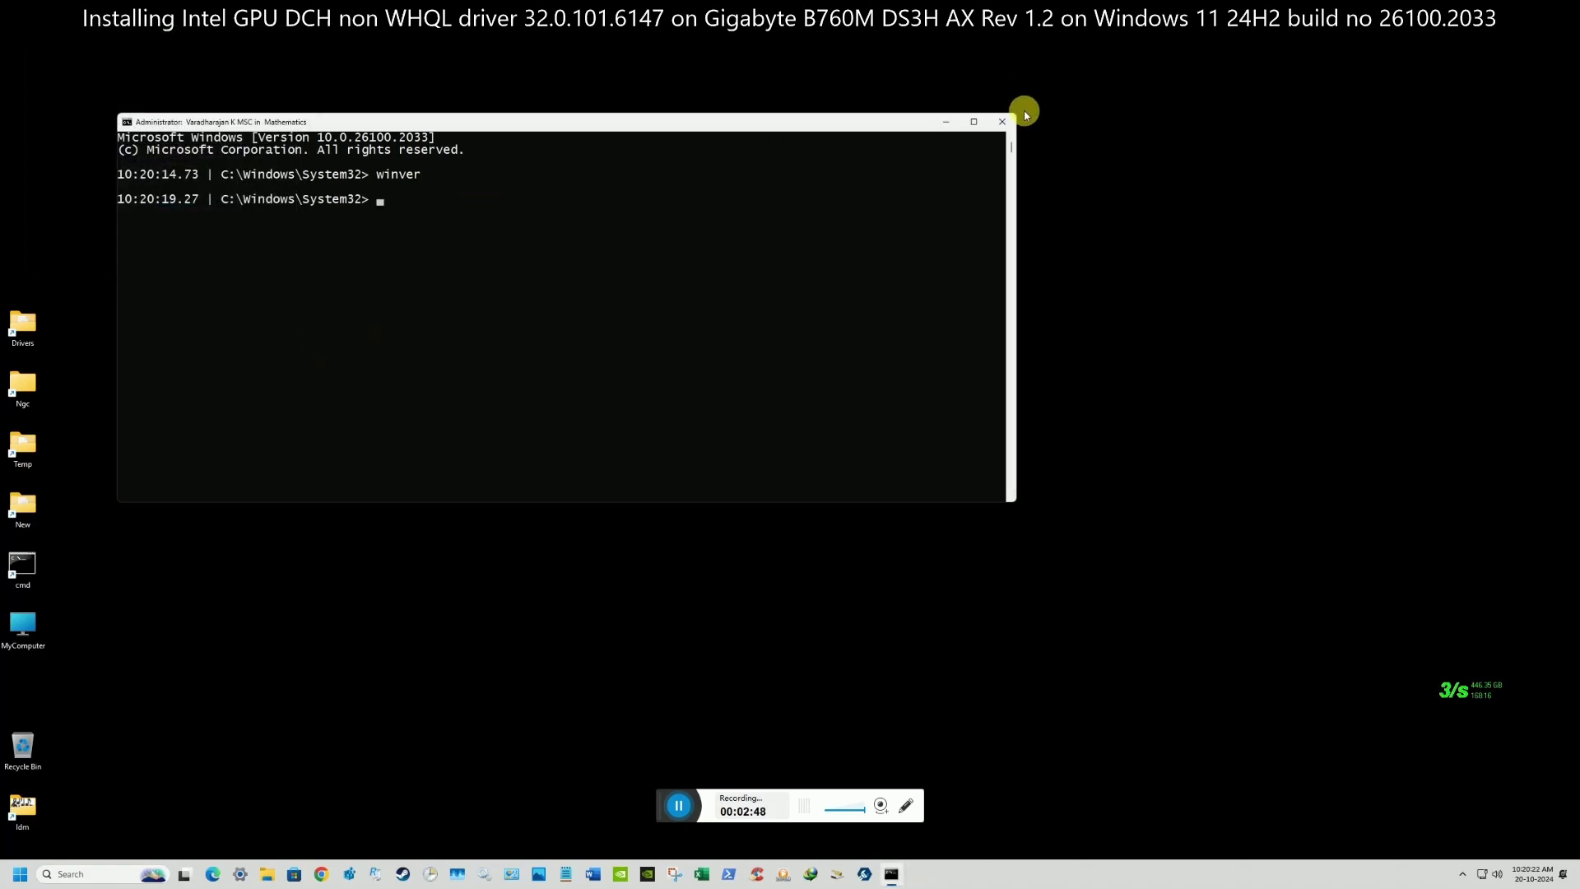